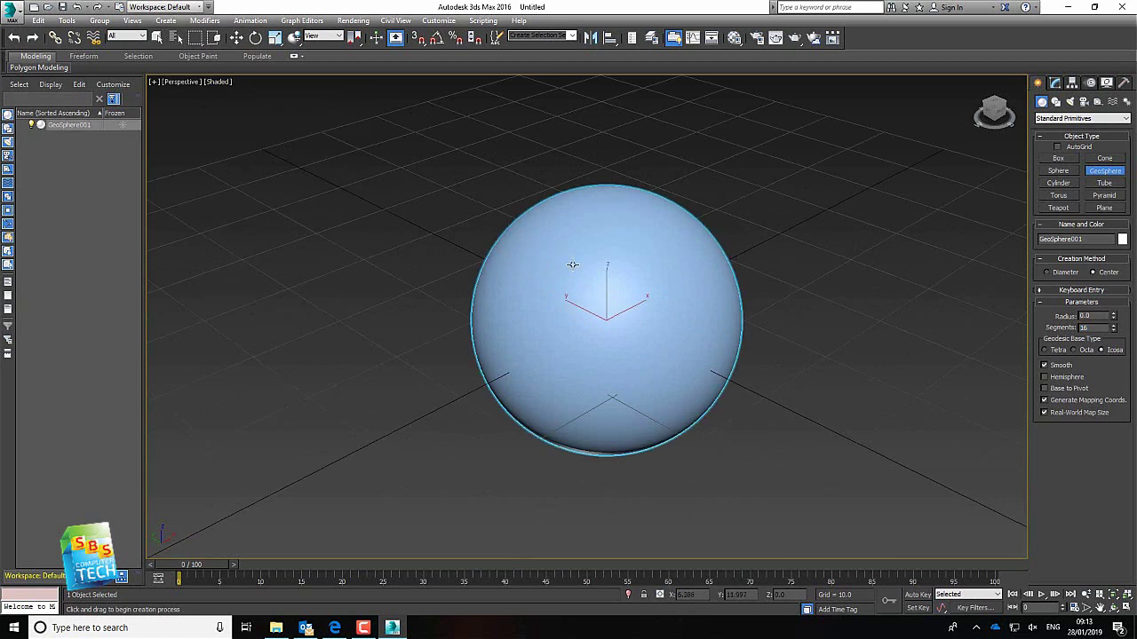
Step: Turn on edged faces in the shaded perspective viewport
click(236, 38)
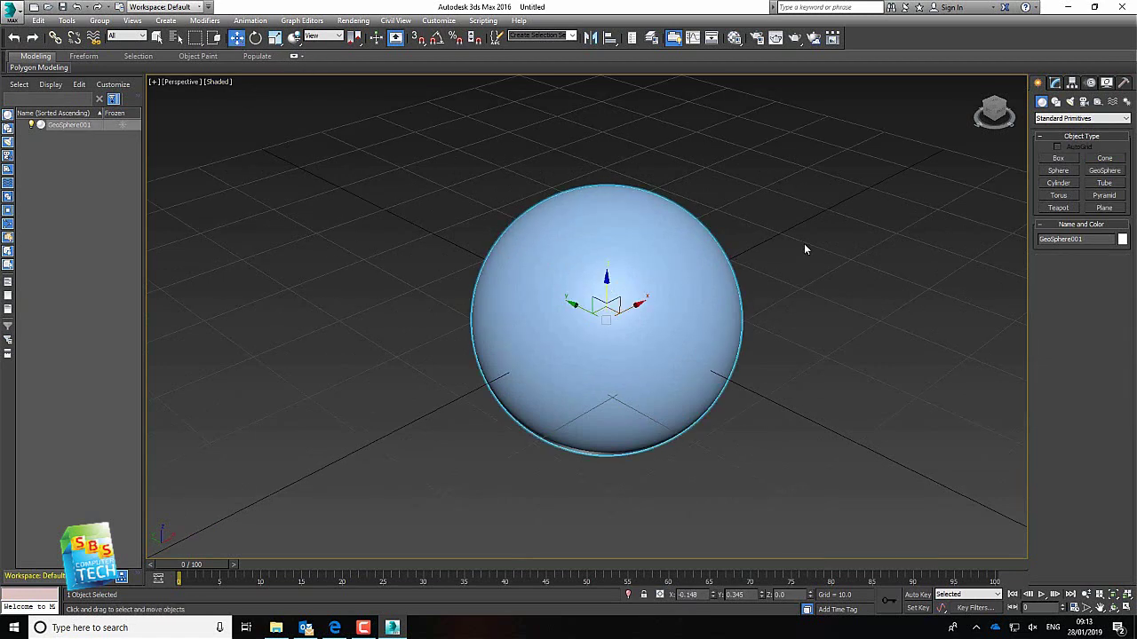
click(224, 81)
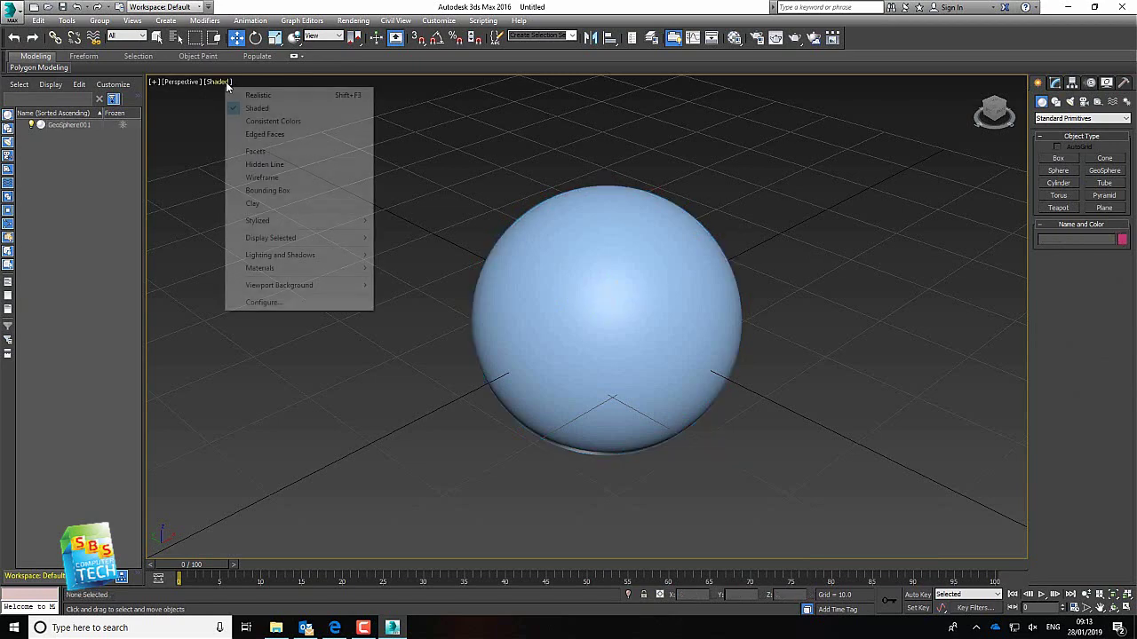
click(242, 133)
click(819, 307)
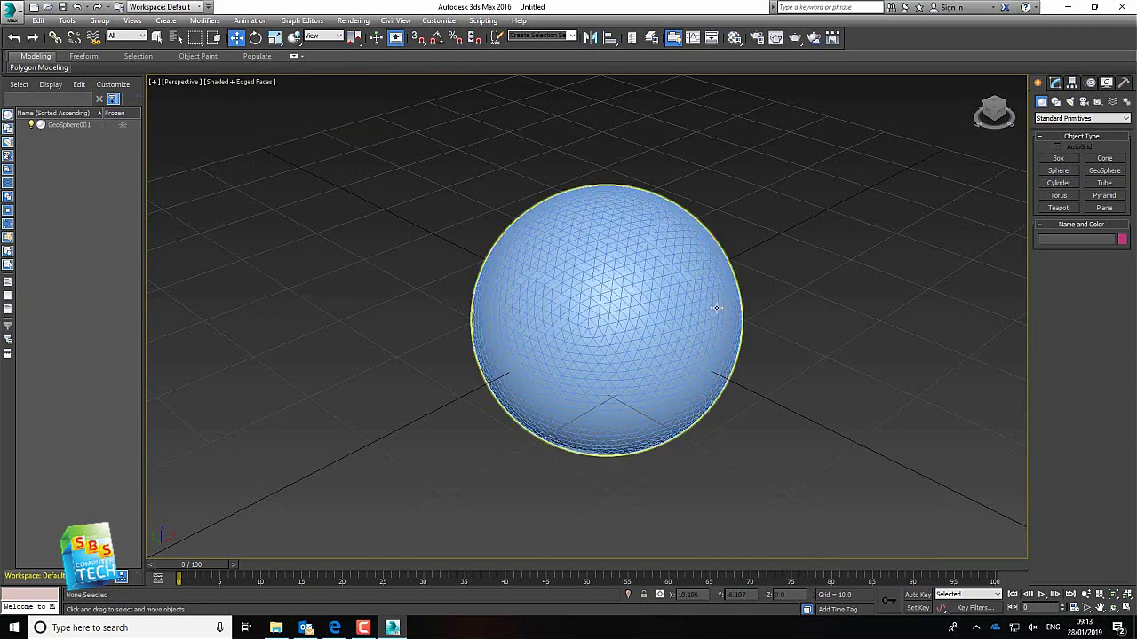
Step: Add a Displace modifier to the geosphere and set its mapping to Spherical
click(717, 308)
click(1055, 83)
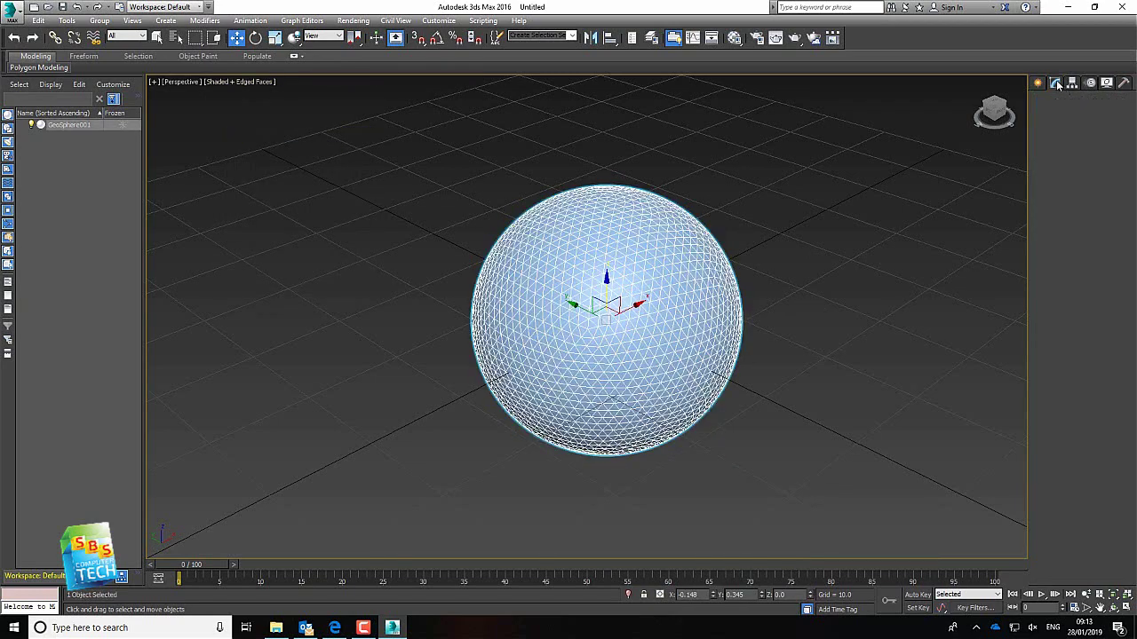
click(1124, 117)
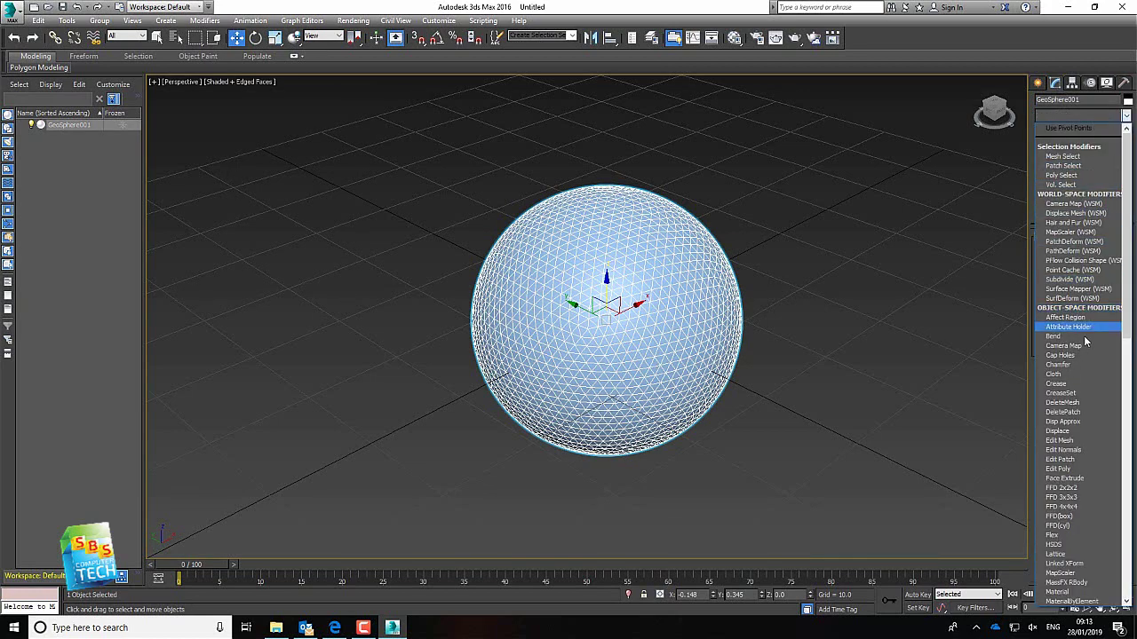
click(1058, 431)
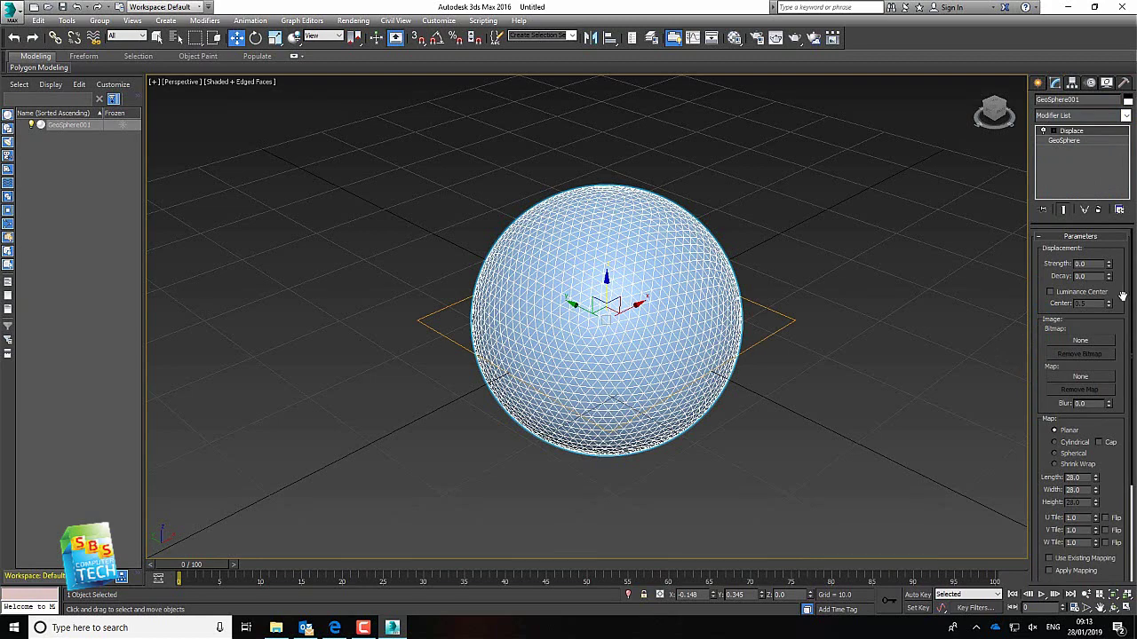
click(1072, 453)
Step: Assign a Cellular map to the Displace modifier and place it as an instance in the Material Editor's first sample slot
click(1080, 377)
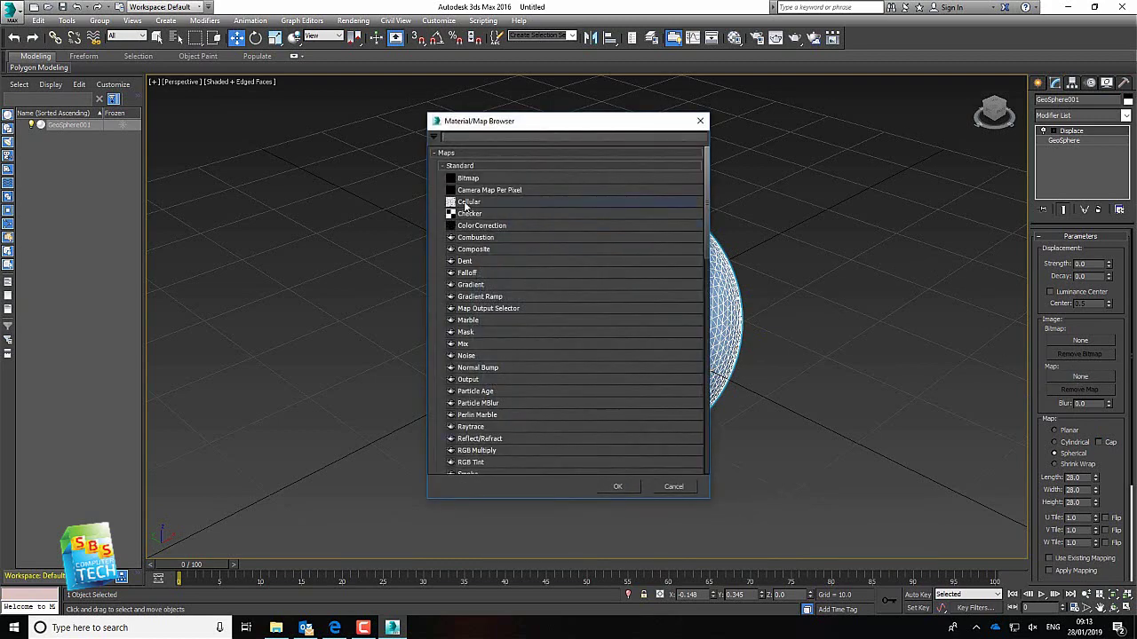
double_click(498, 202)
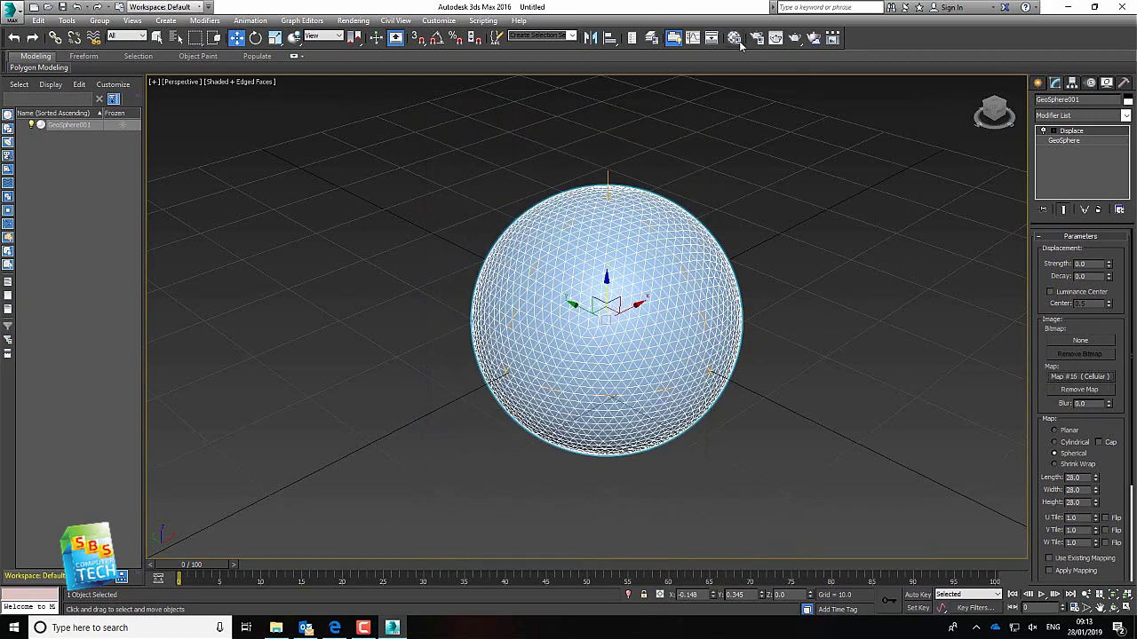
key(m)
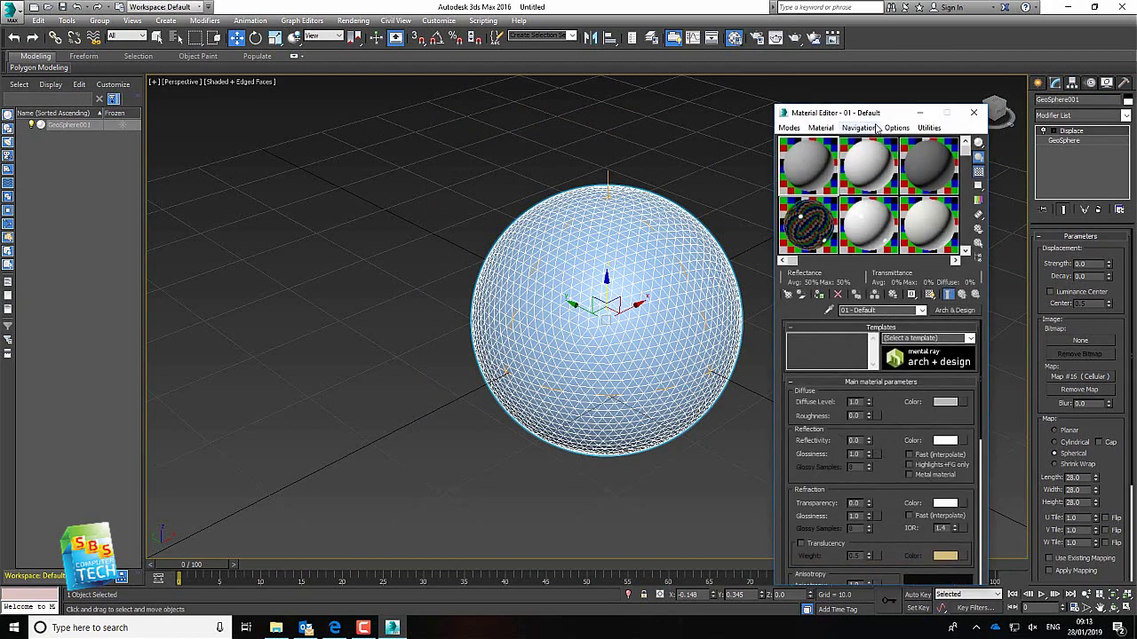
drag(874, 108, 287, 114)
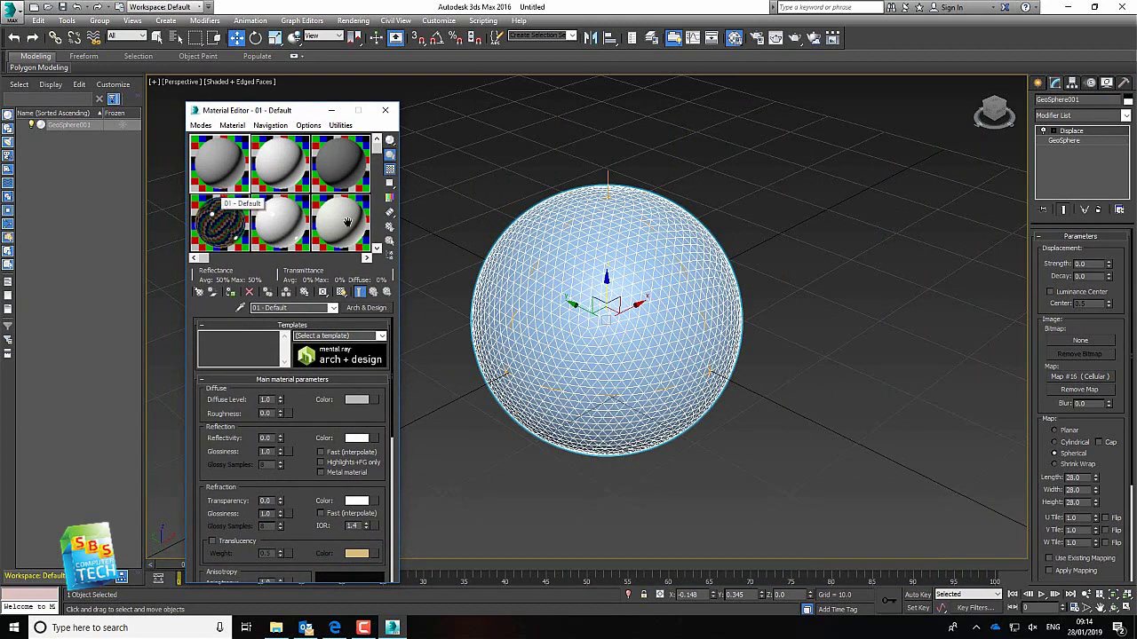
click(363, 627)
click(1082, 572)
drag(1083, 381, 213, 172)
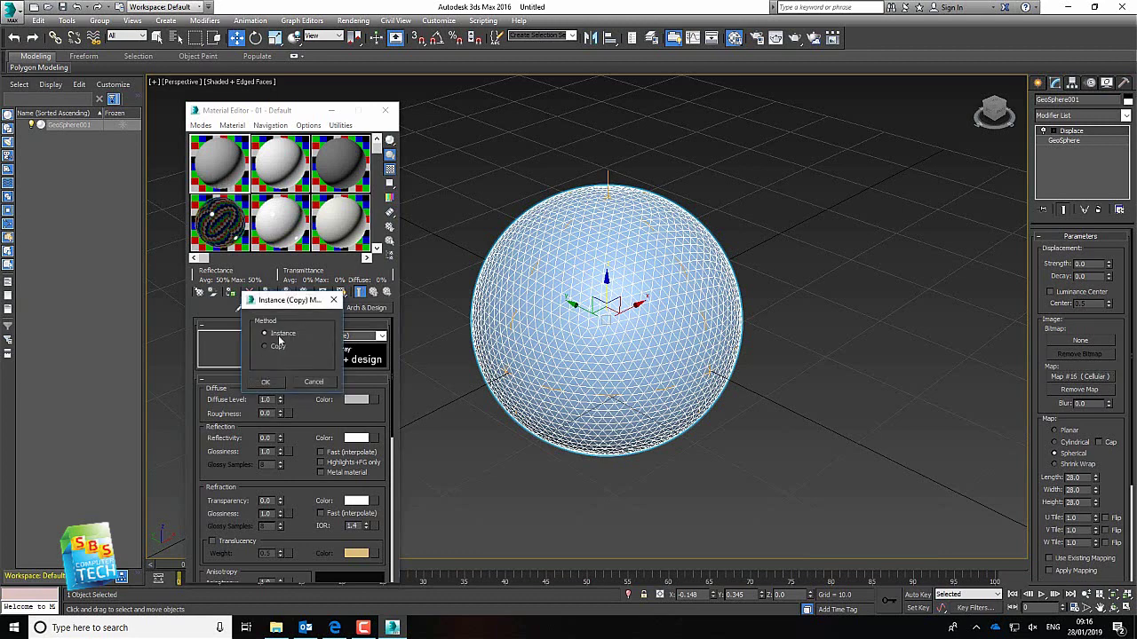
click(266, 381)
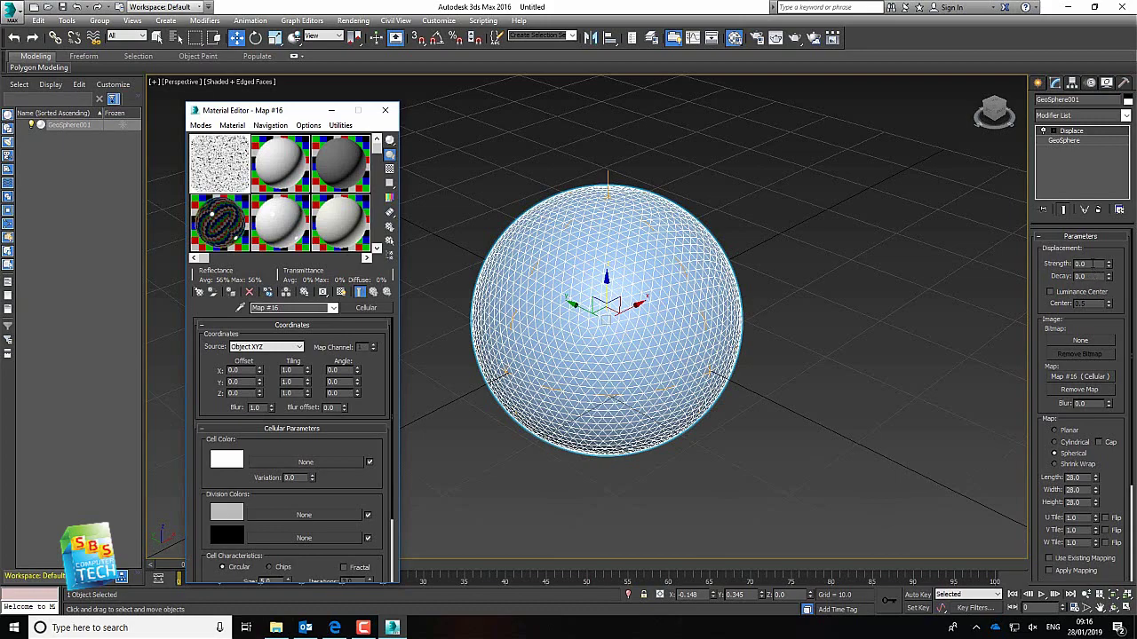
Step: Set the Displace modifier's strength to -2.5
double_click(1080, 264)
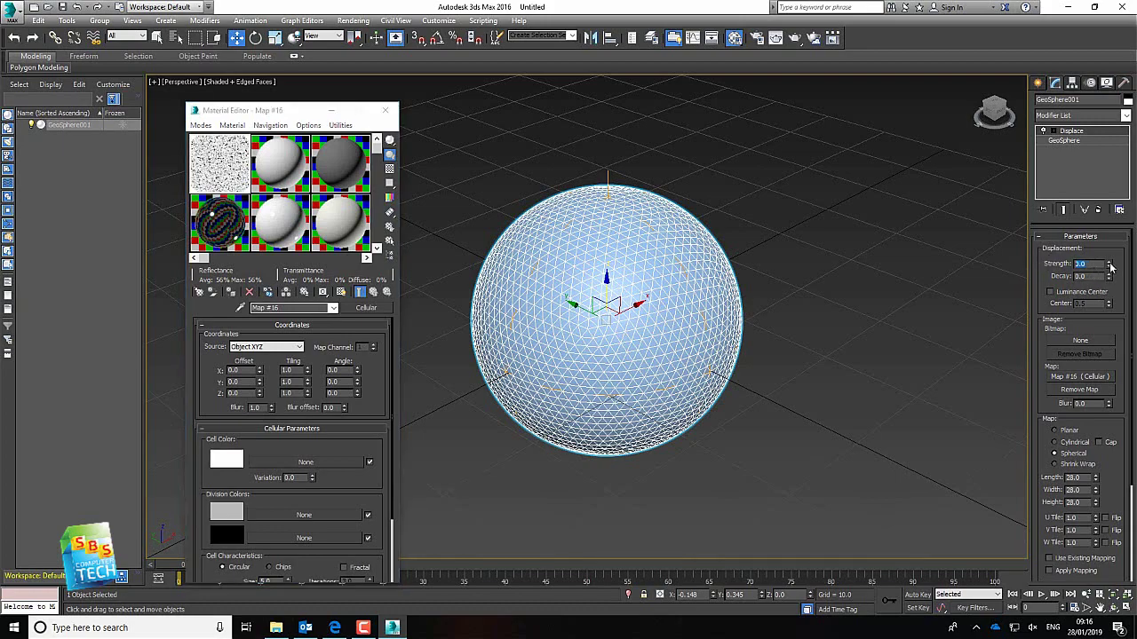
text(0.46)
key(Return)
drag(1107, 264, 1107, 408)
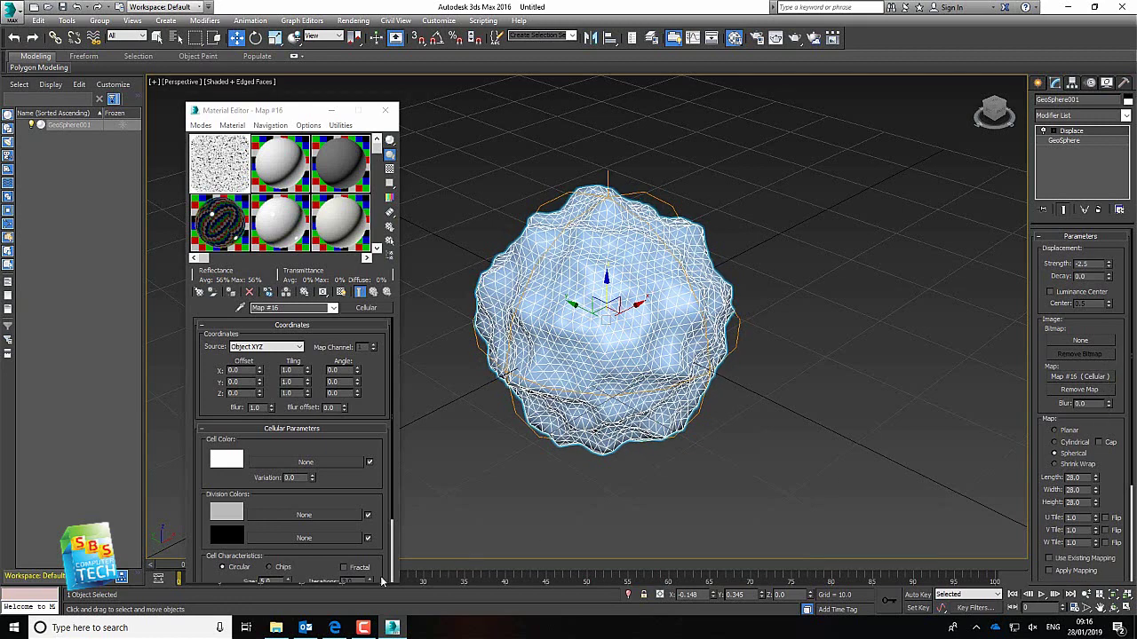
Step: Increase the Cellular map's cell size to 7.3
drag(381, 480, 382, 377)
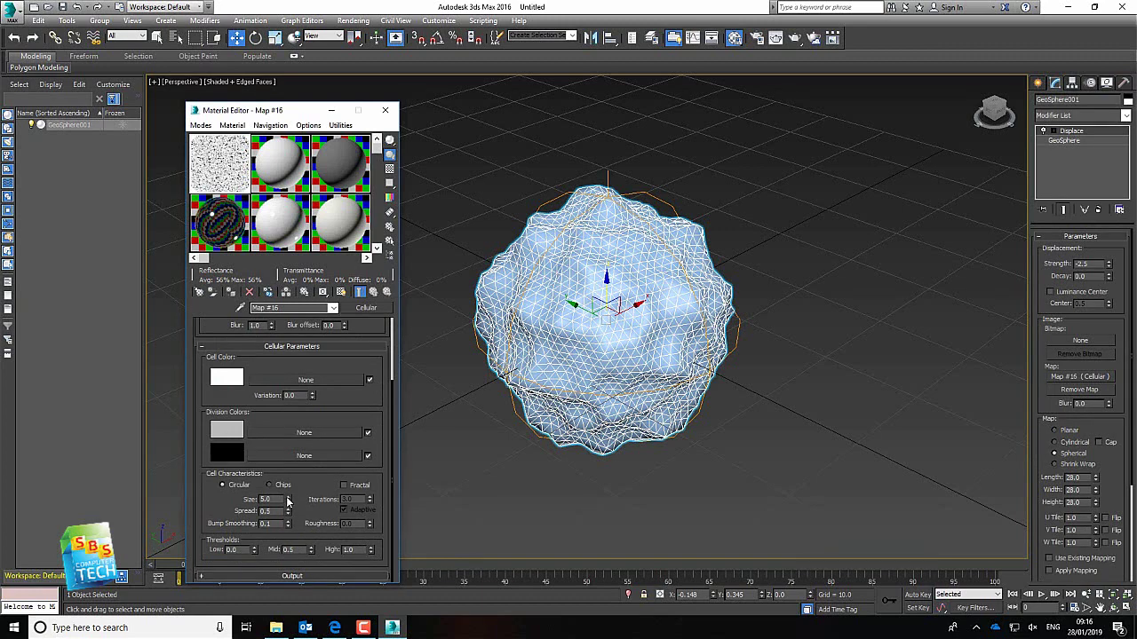
click(288, 499)
click(288, 499)
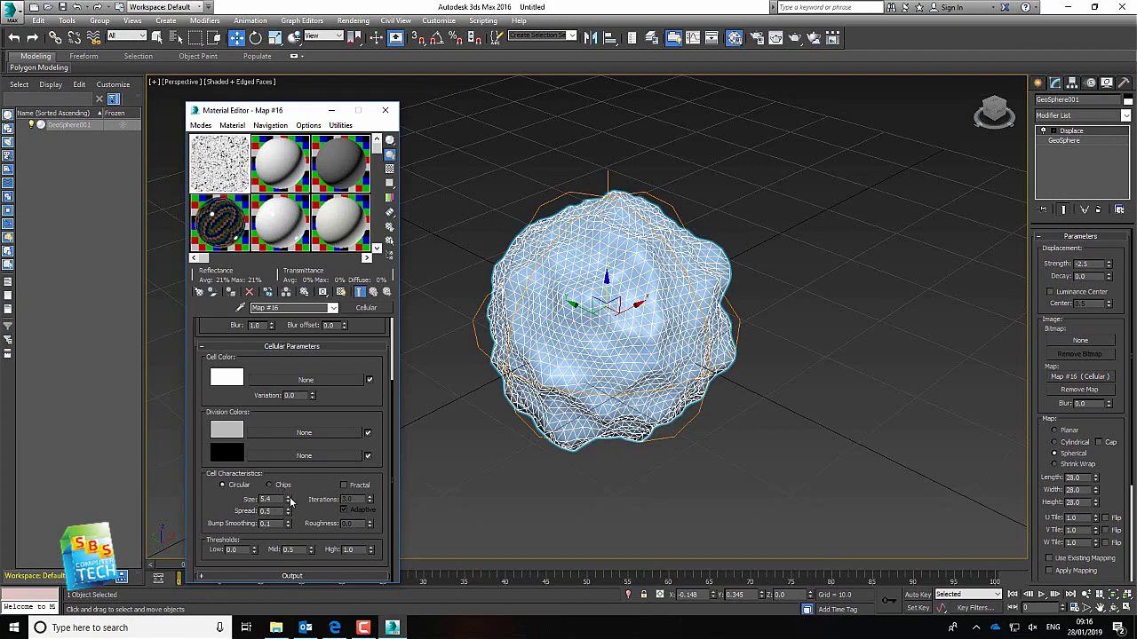
drag(287, 499, 286, 485)
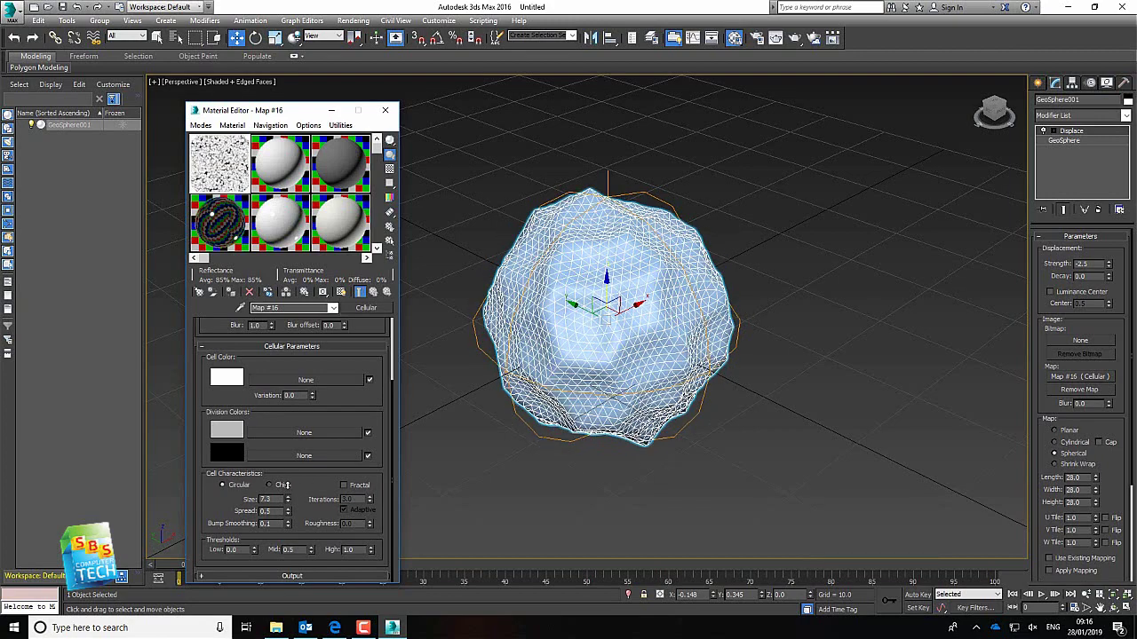
Step: Set the displacement strength to -5 and the Cellular map's cell size to 25
double_click(1085, 264)
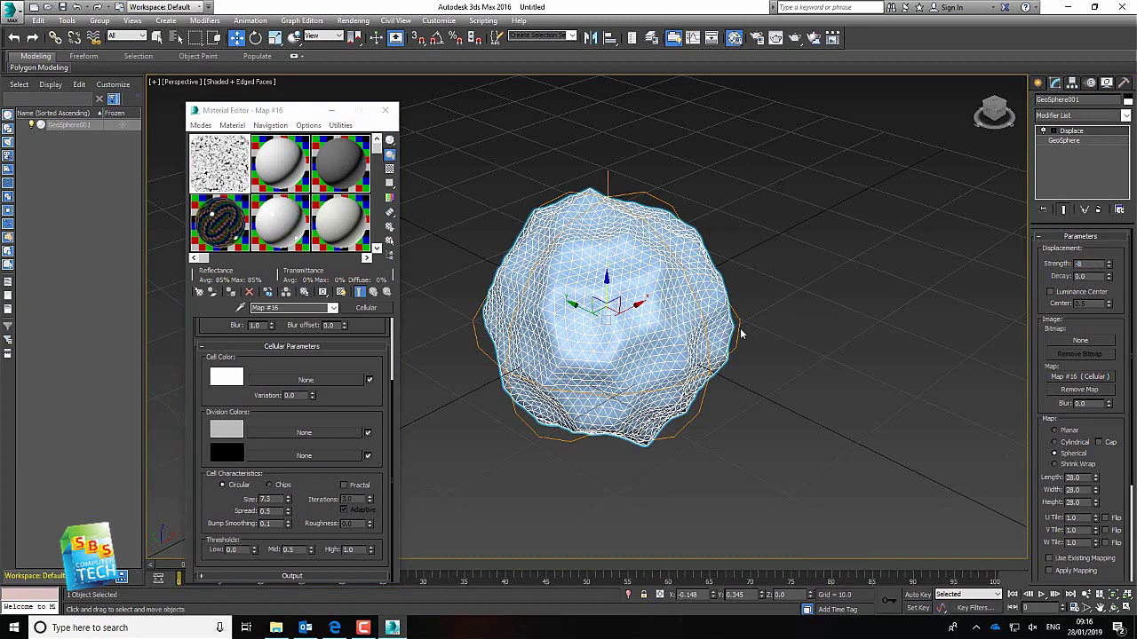
text(-5)
key(Return)
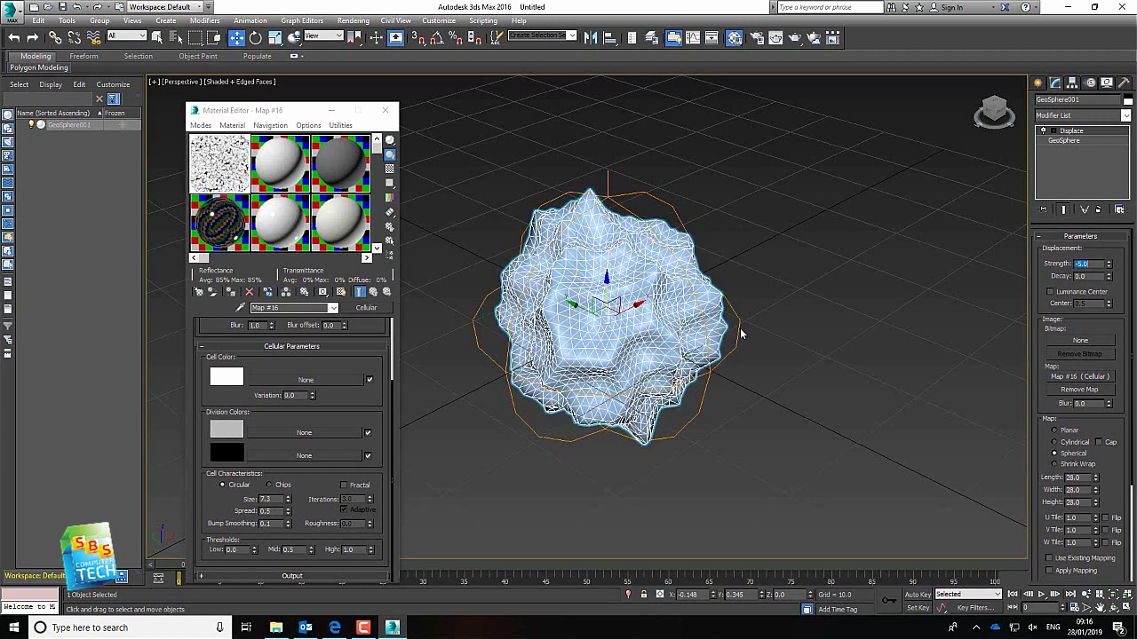
double_click(264, 499)
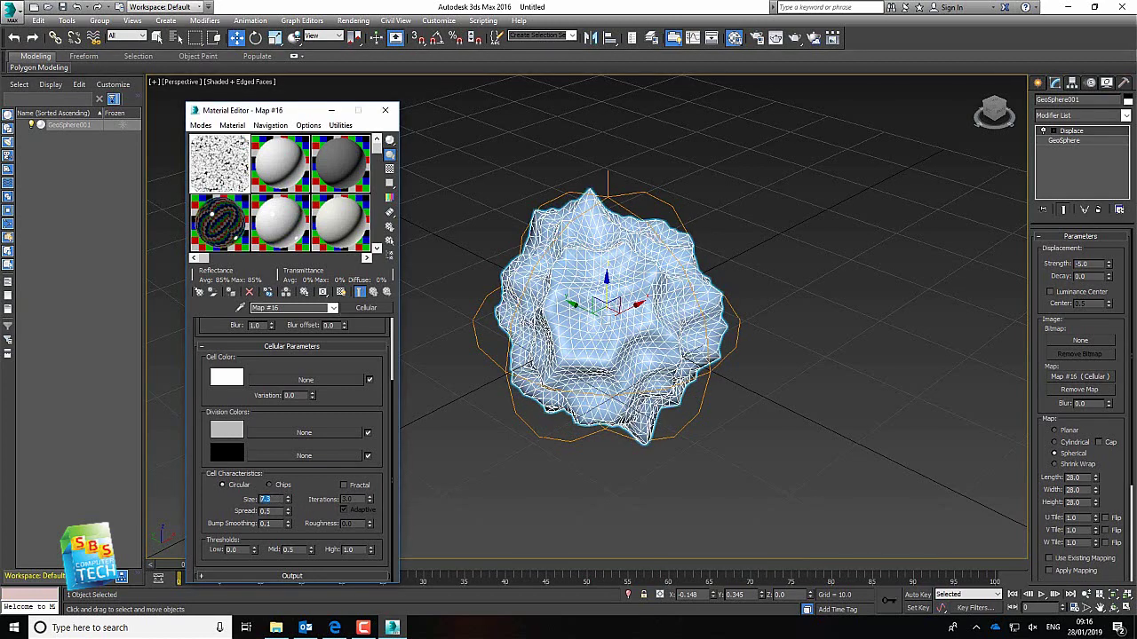
key(Return)
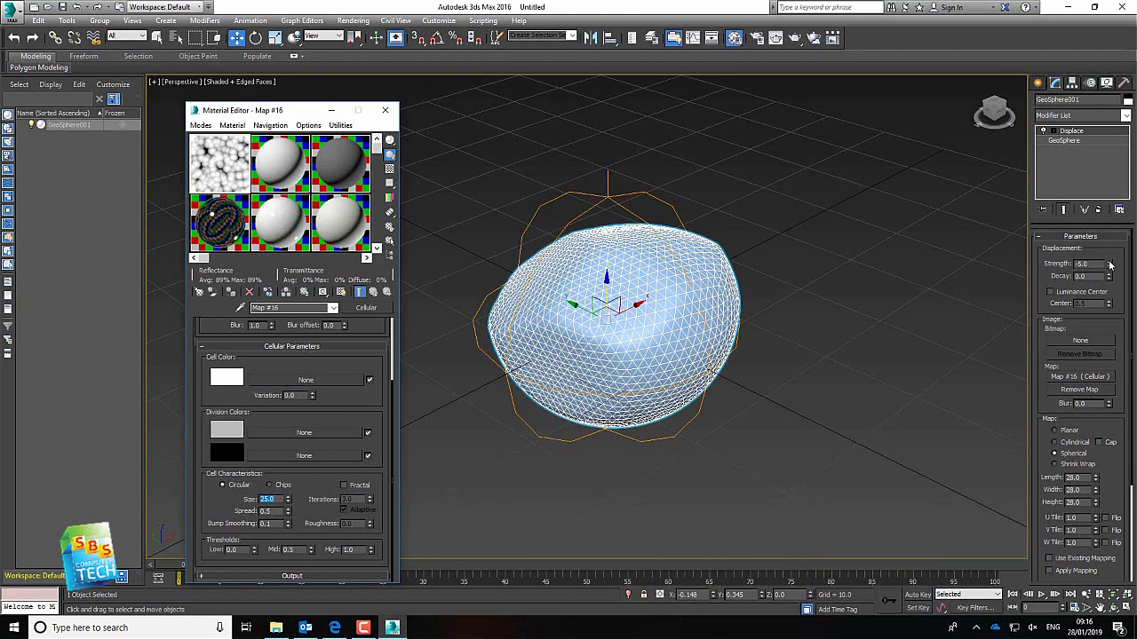
Step: Adjust the displacement strength to -8.1 and the cell size to 30, and minimize the Material Editor
drag(1108, 265, 1108, 299)
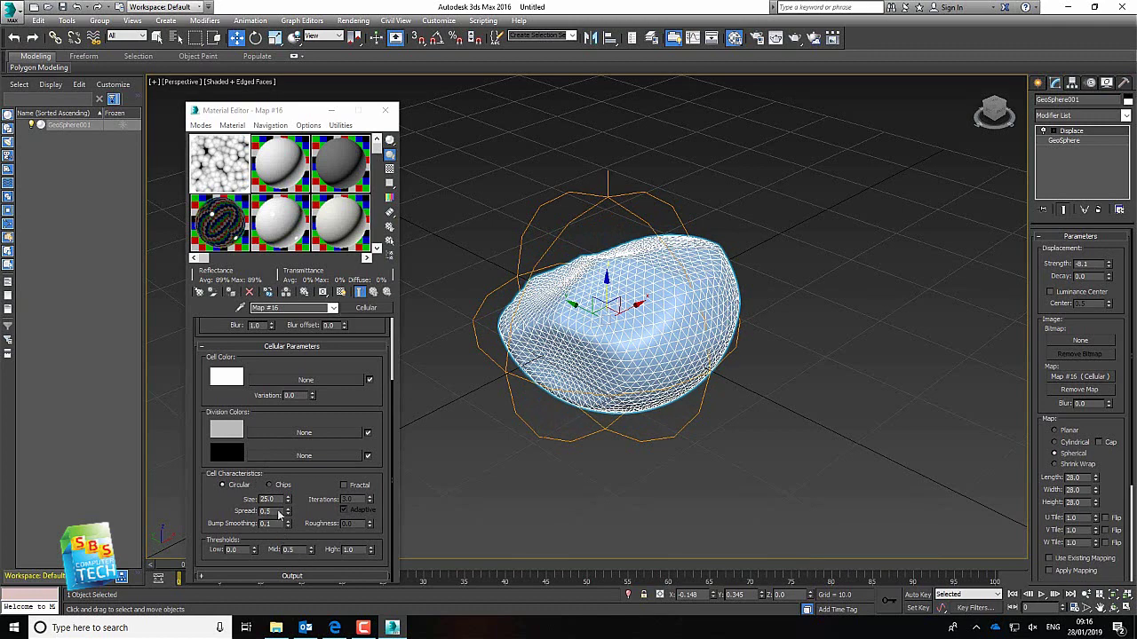
double_click(269, 499)
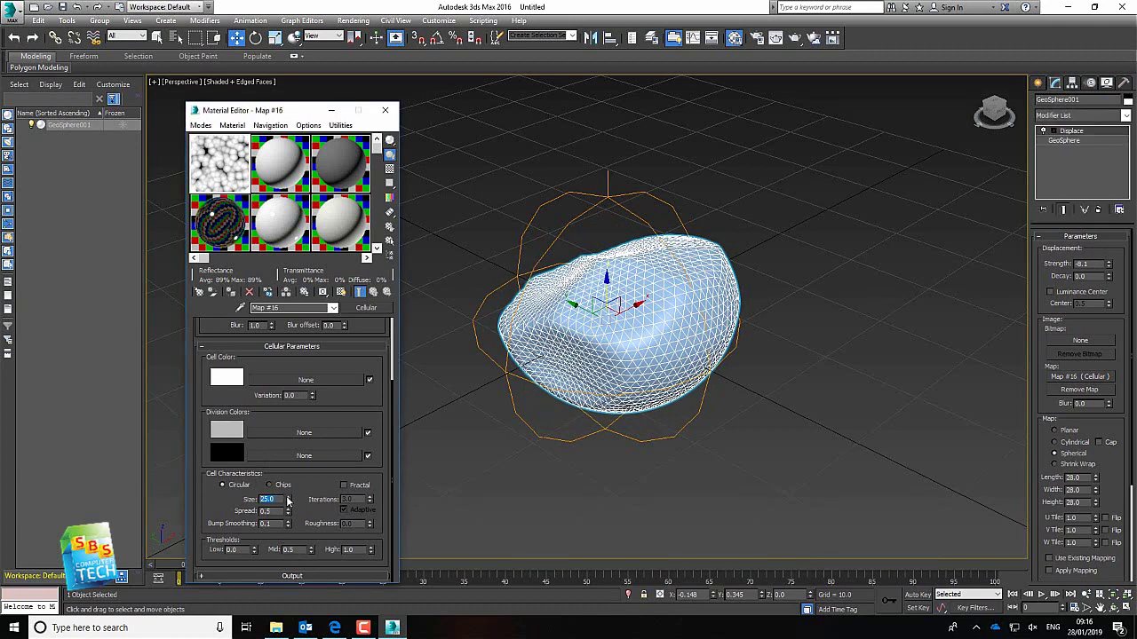
drag(287, 503, 293, 466)
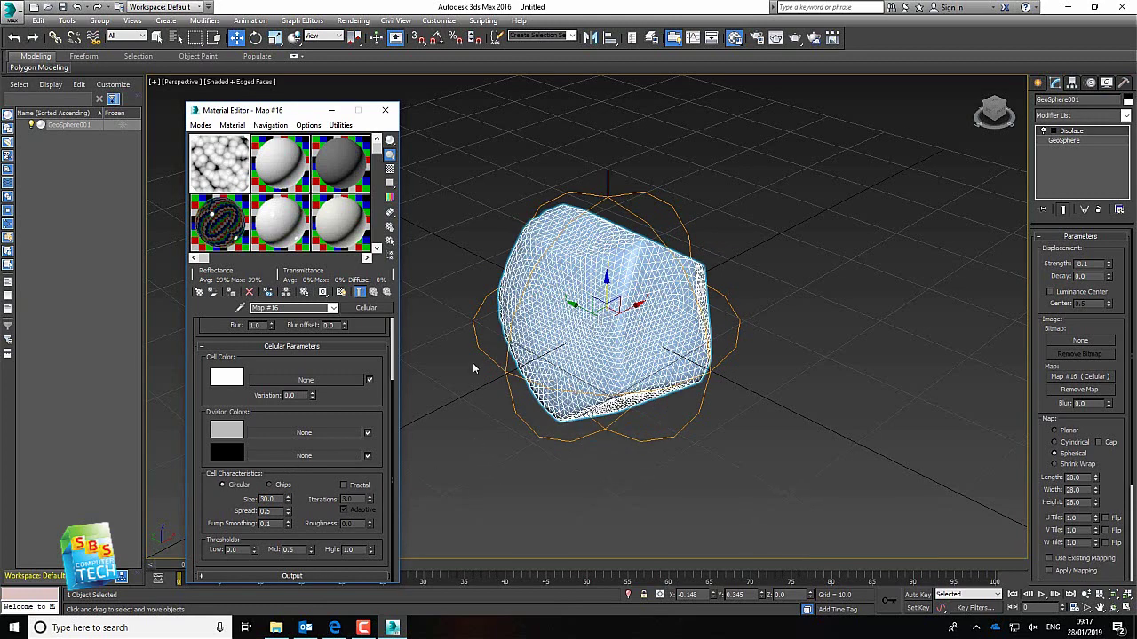
click(332, 110)
Step: Deselect the rock, turn off edged faces and hide the grid in the perspective viewport
click(415, 187)
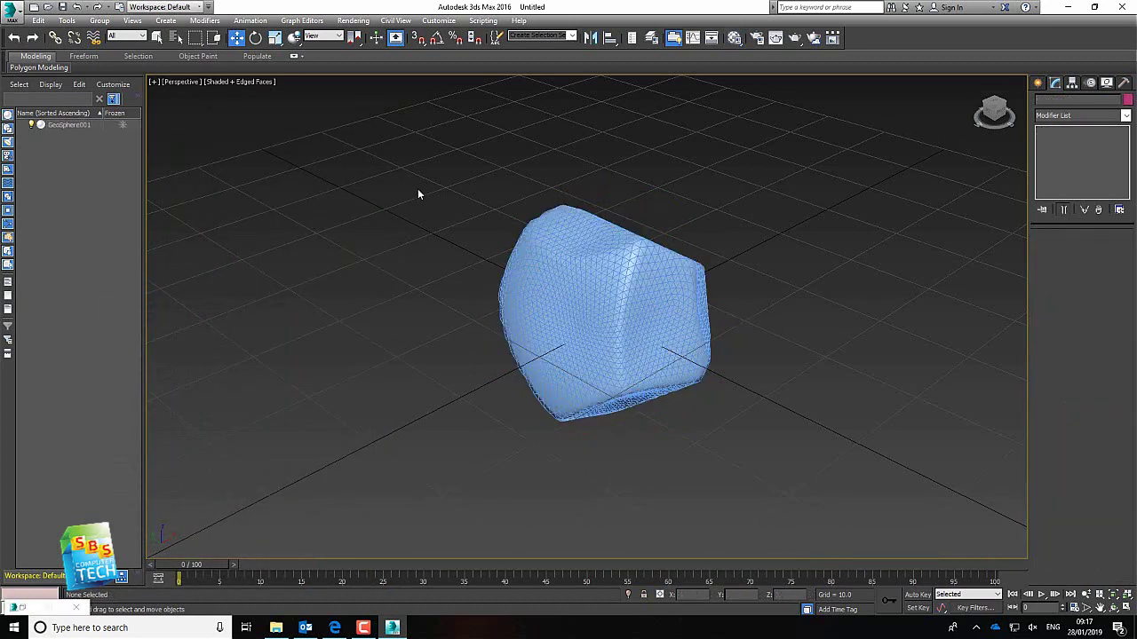
click(227, 83)
click(306, 132)
click(155, 81)
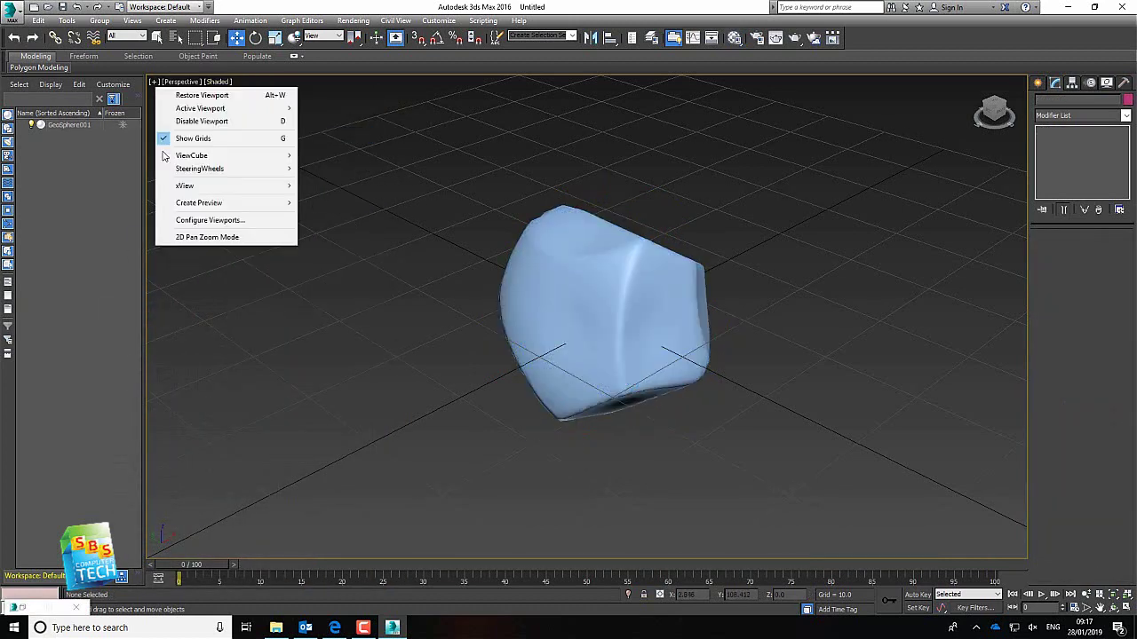
click(191, 139)
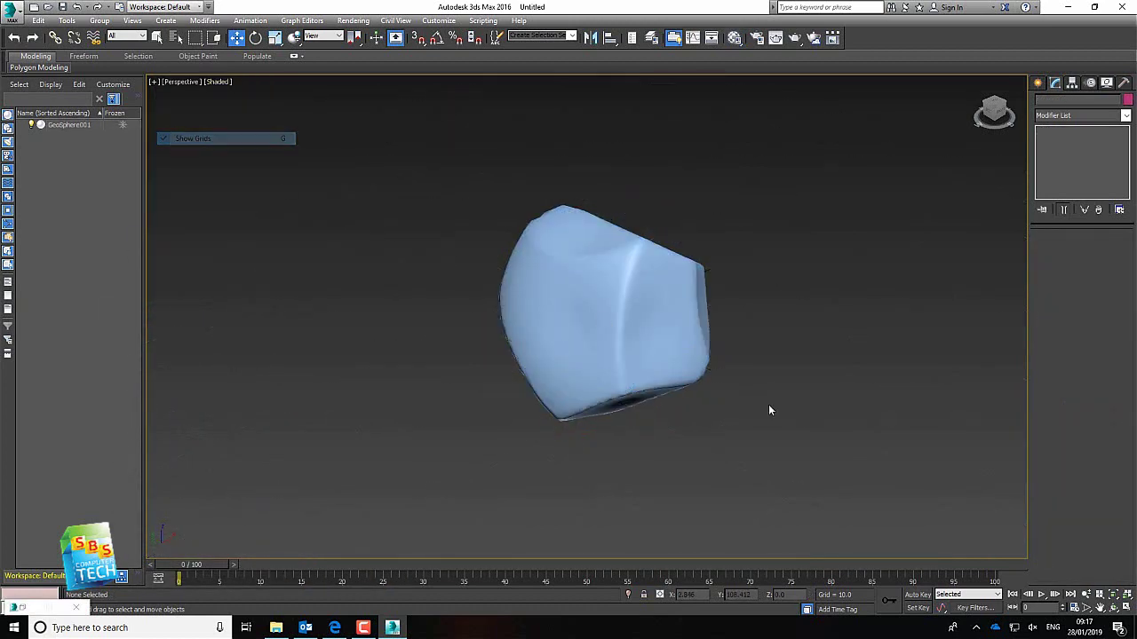
Step: Add a ProOptimizer modifier on top of the rock's Displace modifier and calculate its optimization data
click(1115, 606)
drag(554, 372, 505, 361)
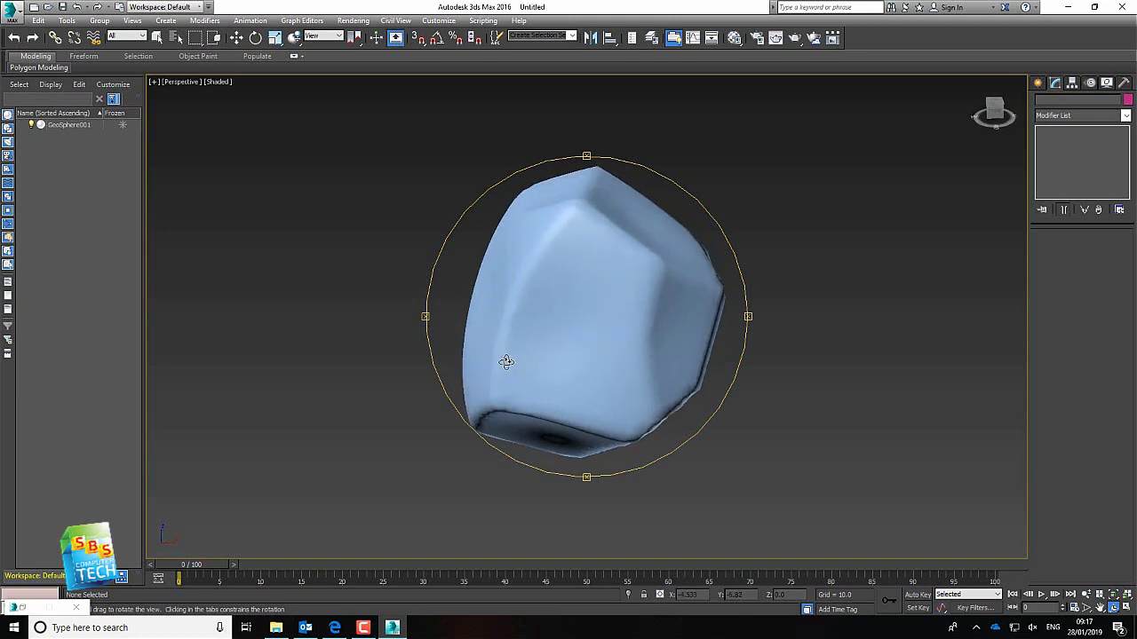
scroll(584, 297, down, 2)
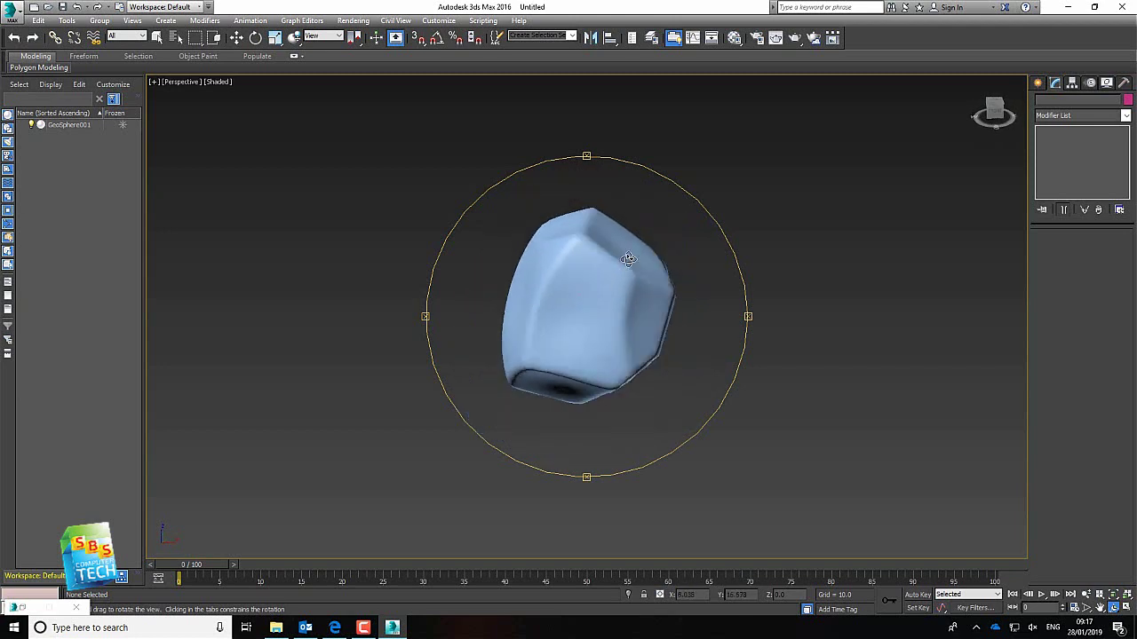
scroll(628, 259, up, 2)
click(236, 37)
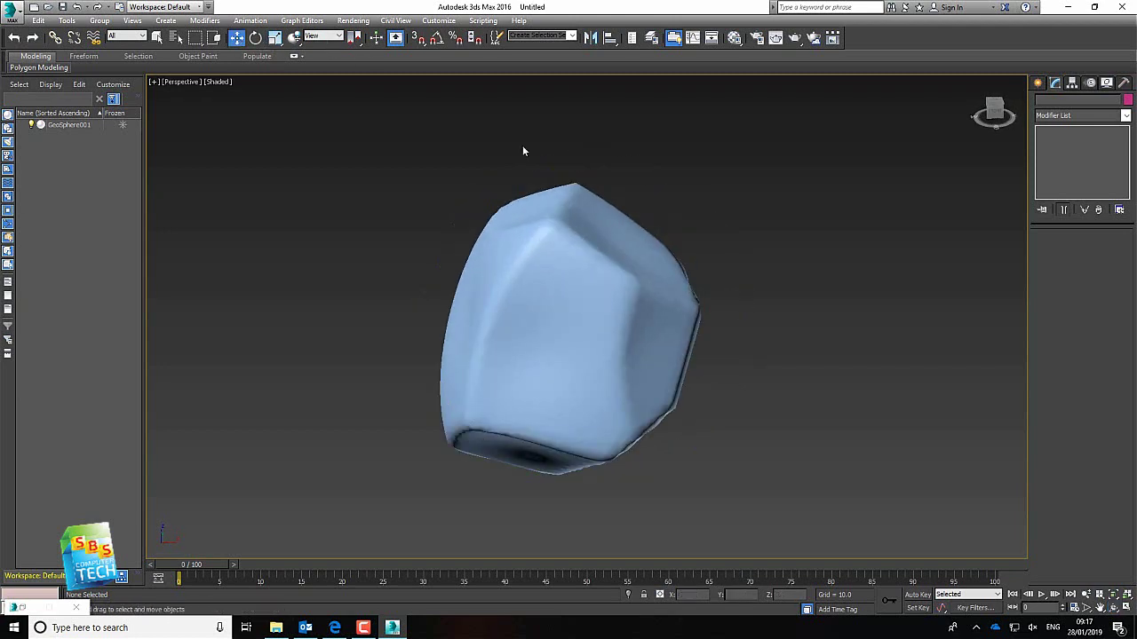
click(644, 259)
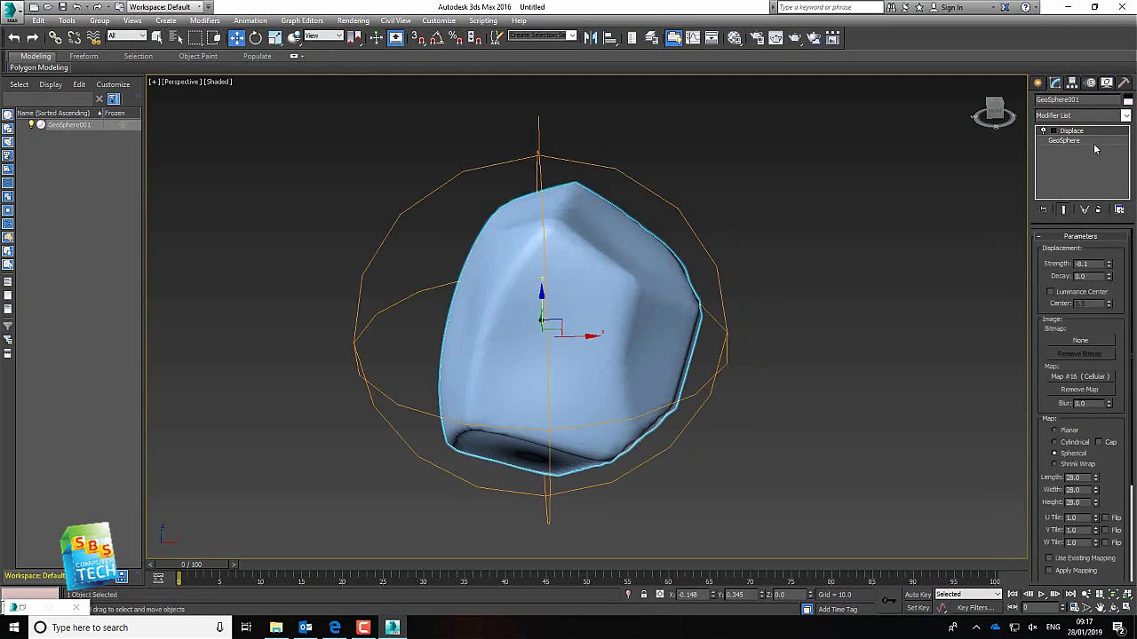
click(1126, 116)
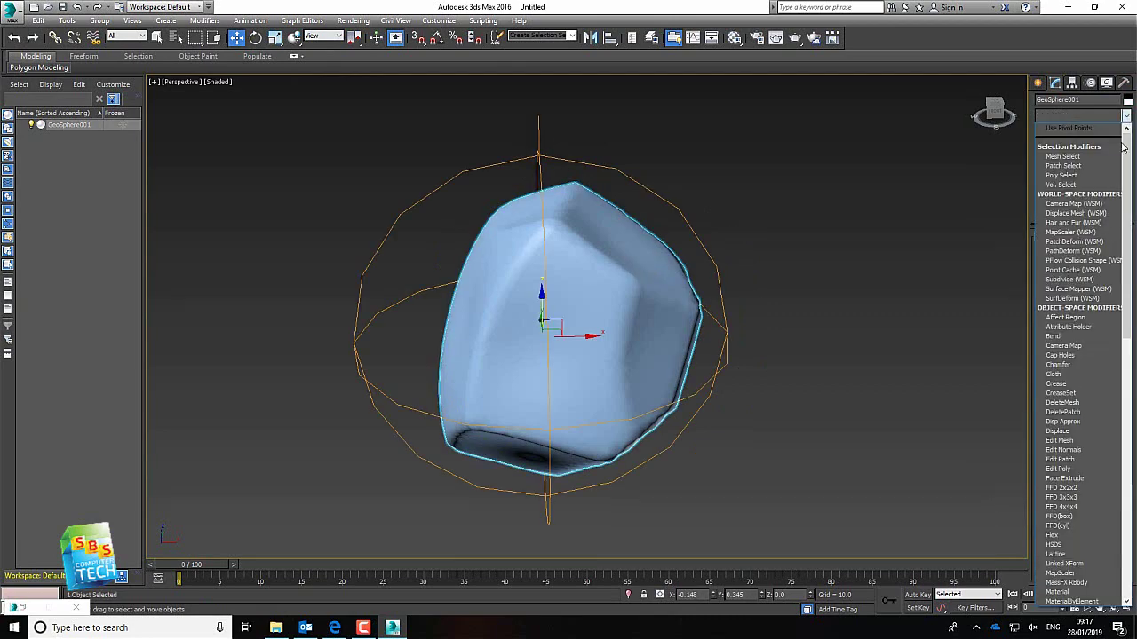
drag(1124, 147, 1132, 260)
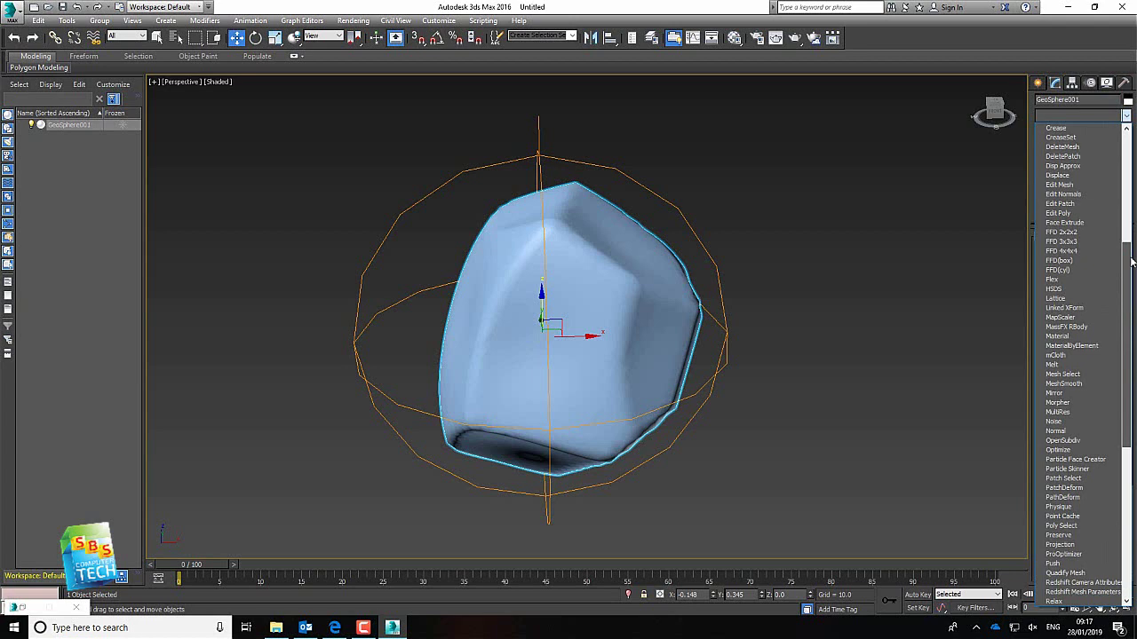
click(1074, 551)
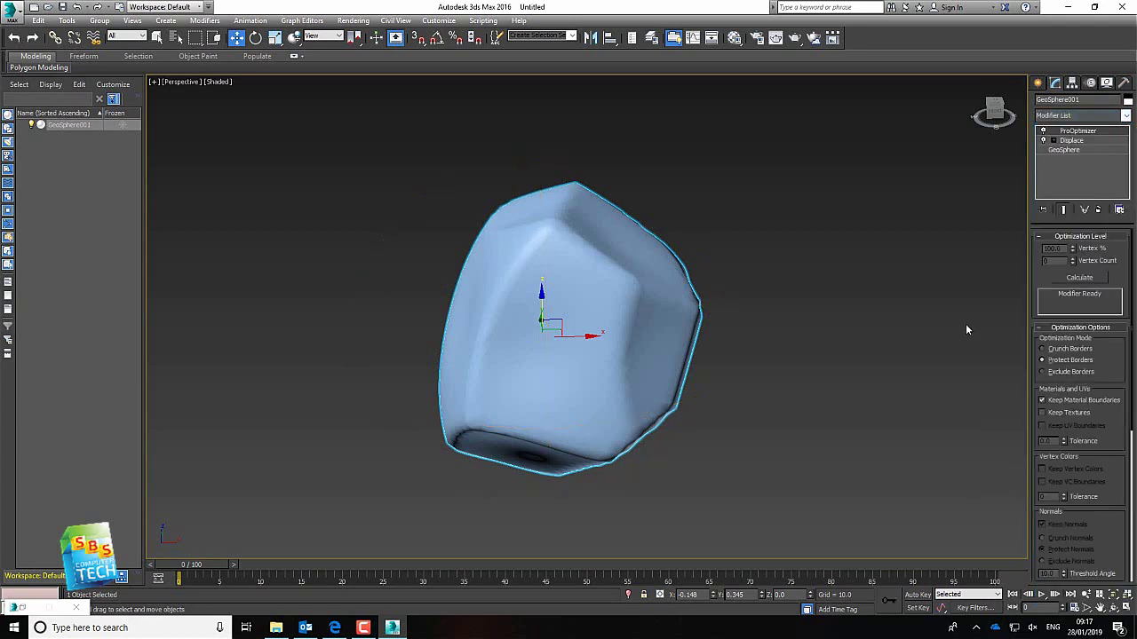
click(1077, 280)
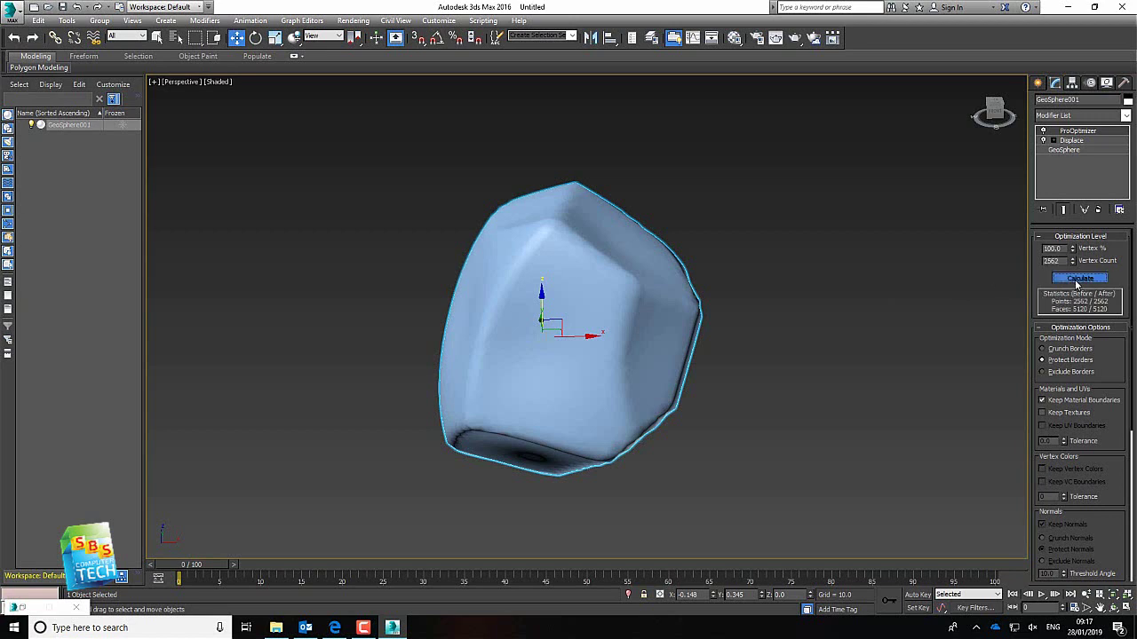
Step: Show edged faces in the perspective viewport and reduce the rock's ProOptimizer vertex percentage to 4.4
click(221, 81)
click(257, 136)
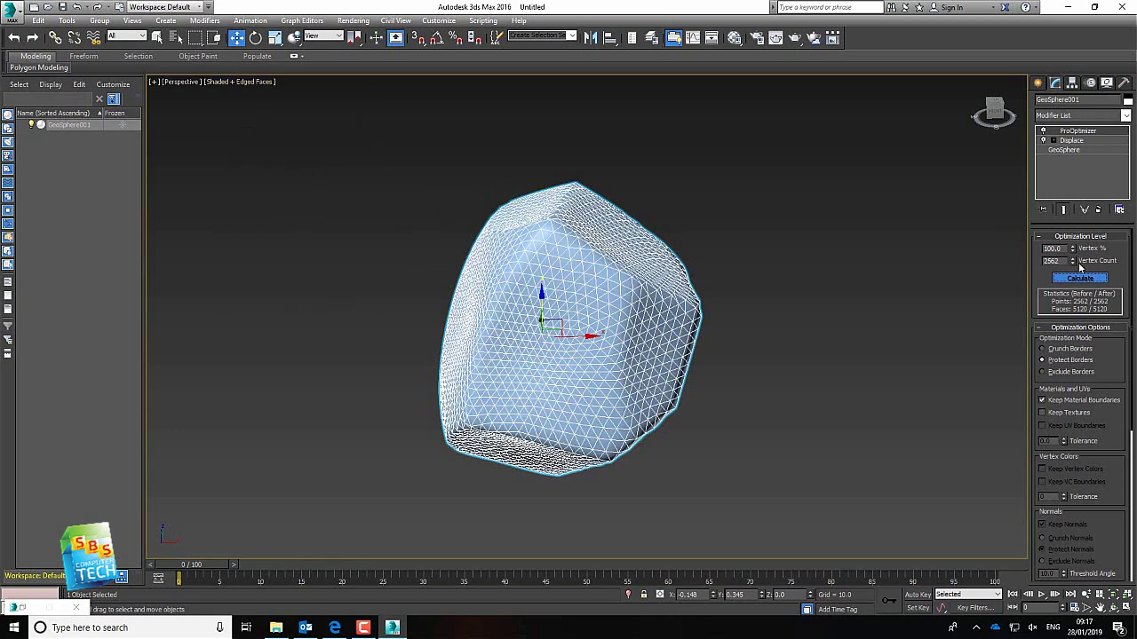
drag(1073, 250, 1102, 603)
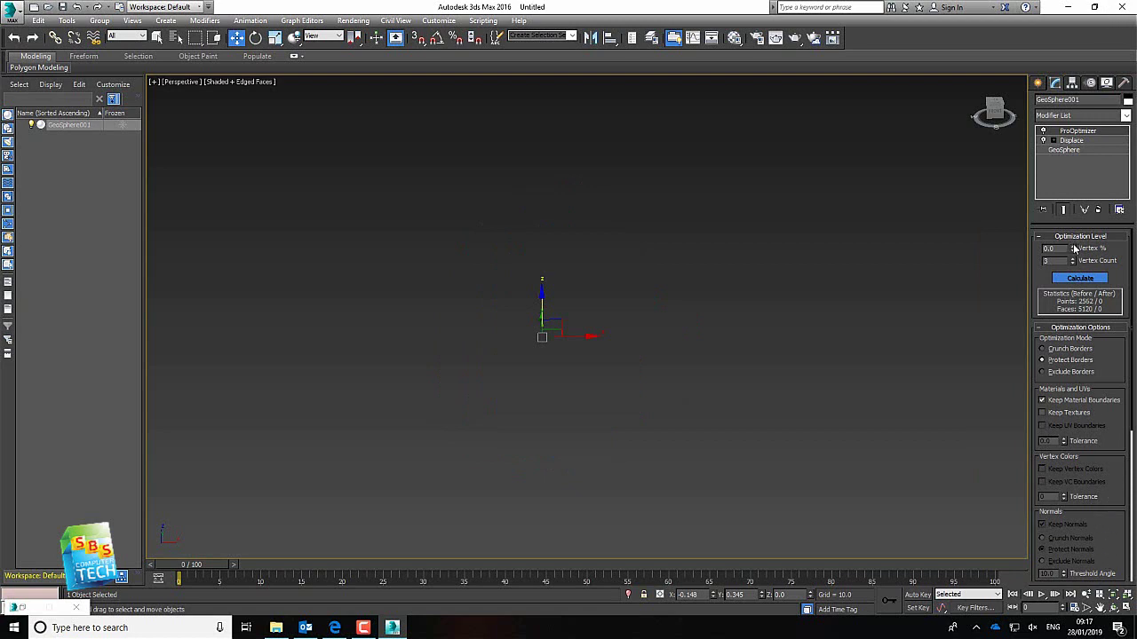
drag(1075, 251, 1073, 246)
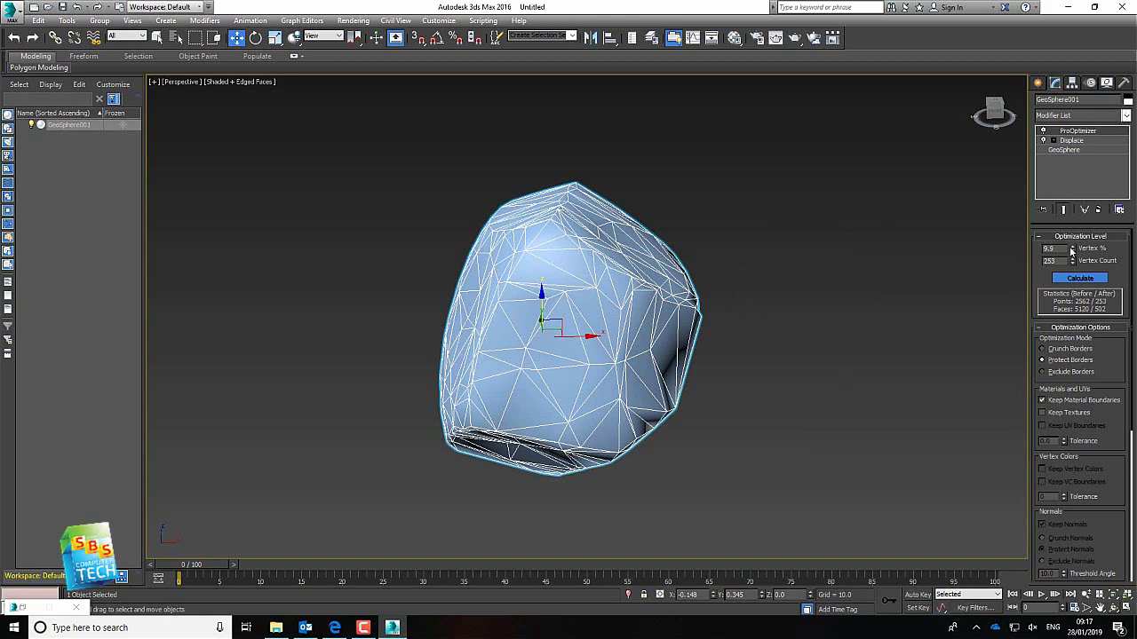
drag(1071, 251, 1072, 279)
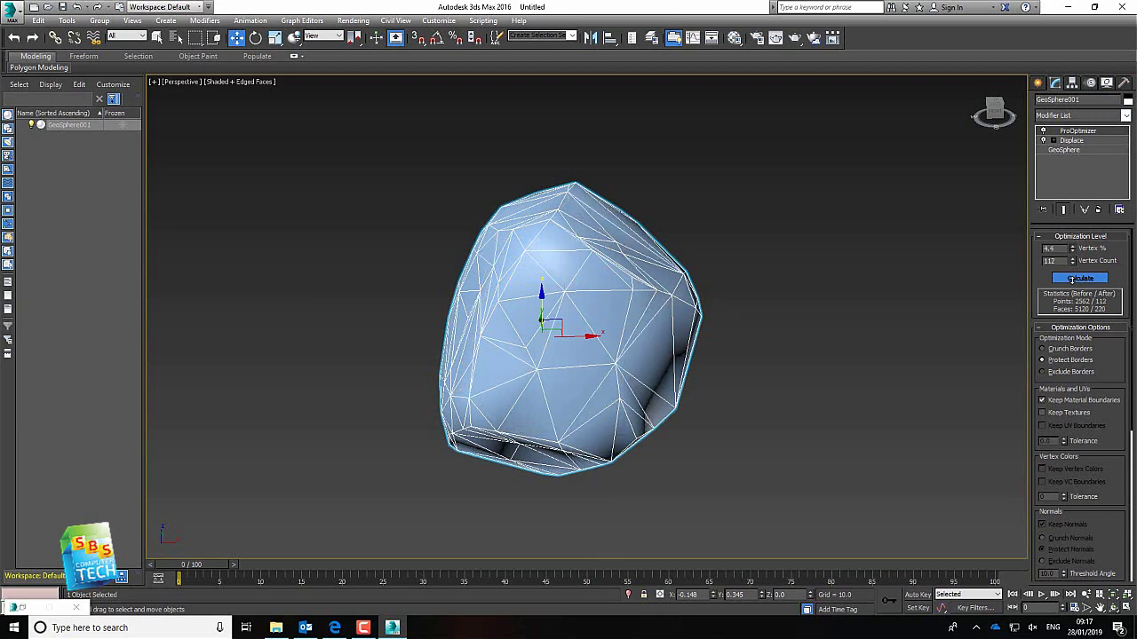
Step: Add an Edit Poly modifier on top of the rock's ProOptimizer modifier
click(1124, 115)
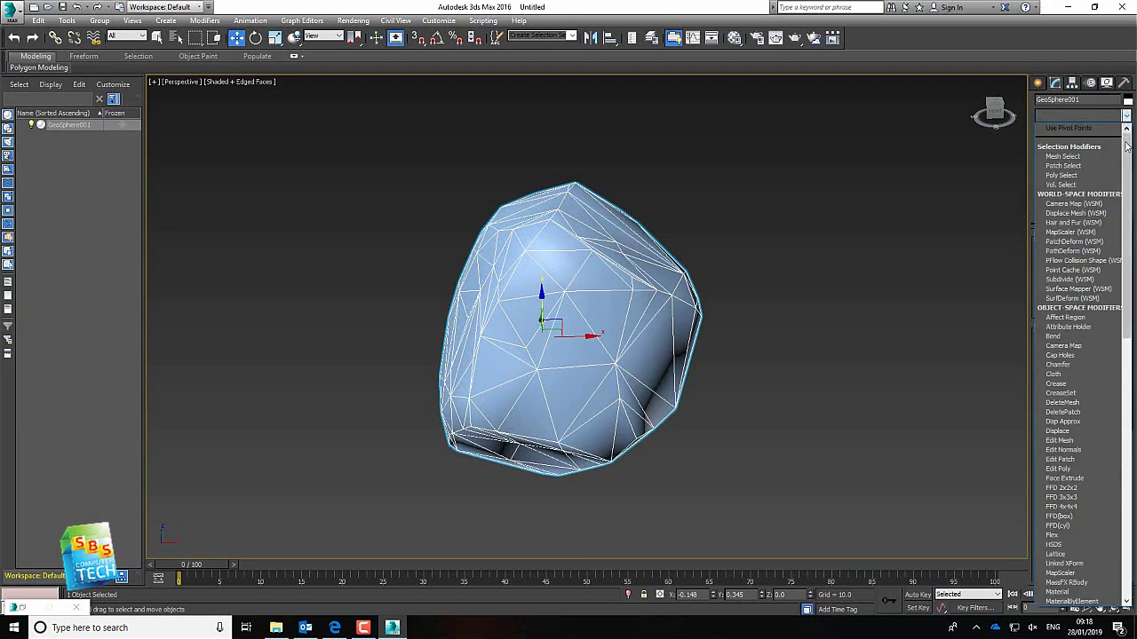
scroll(1110, 249, down, 5)
drag(1130, 249, 1127, 206)
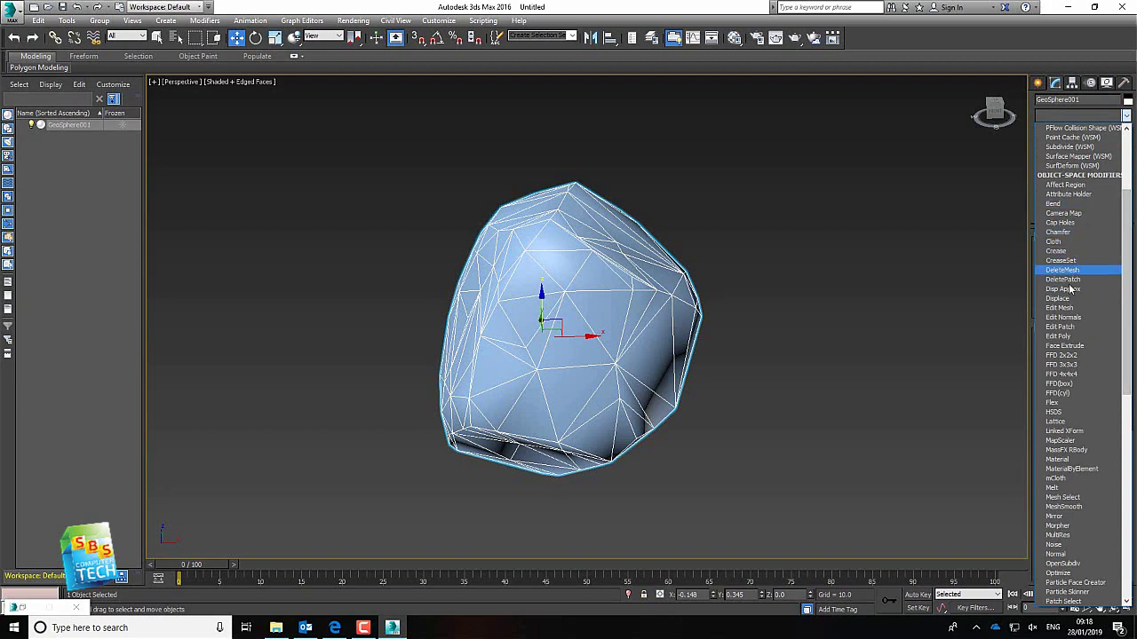
click(1062, 335)
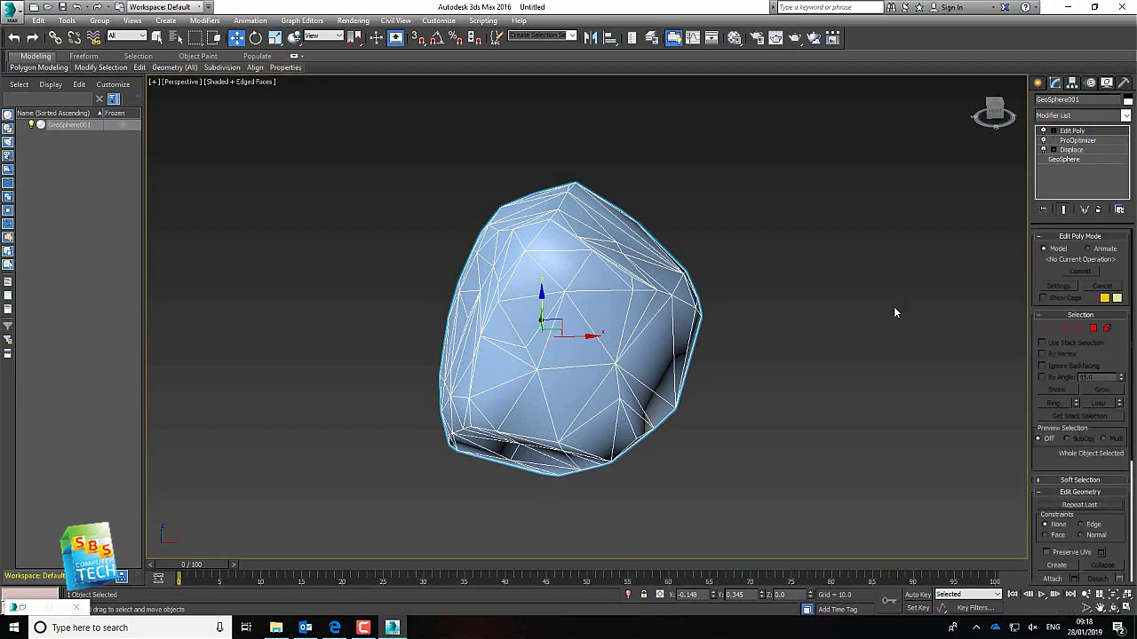
Step: Select all of the rock's polygons, clear their smoothing groups and auto smooth them with a threshold of 8.0
click(1092, 328)
click(617, 315)
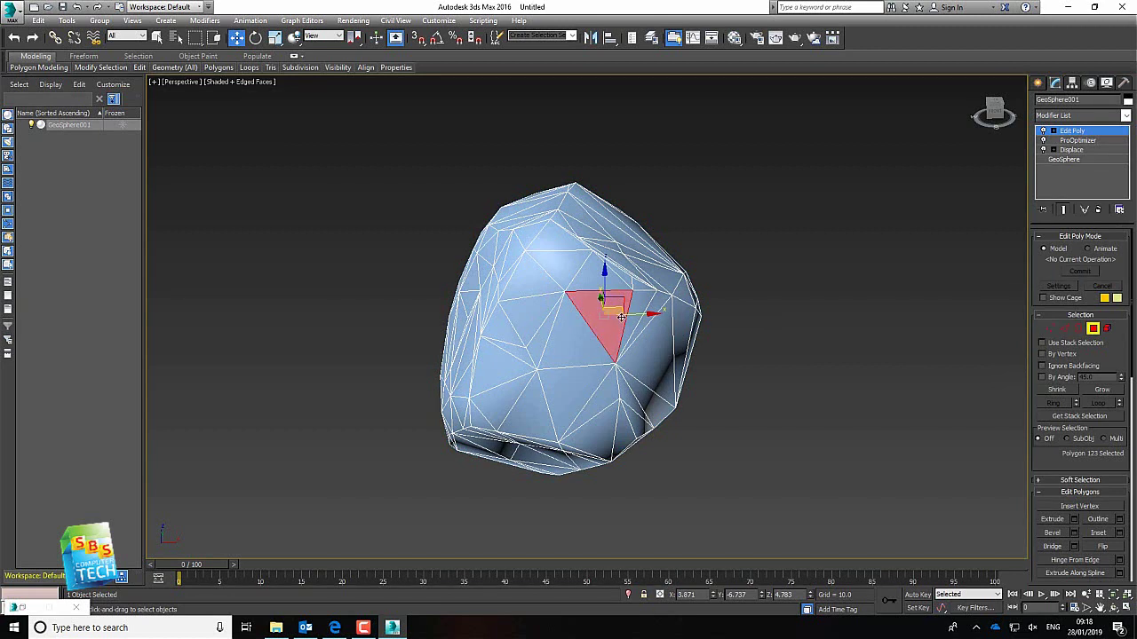
key(a)
key(ctrl+a)
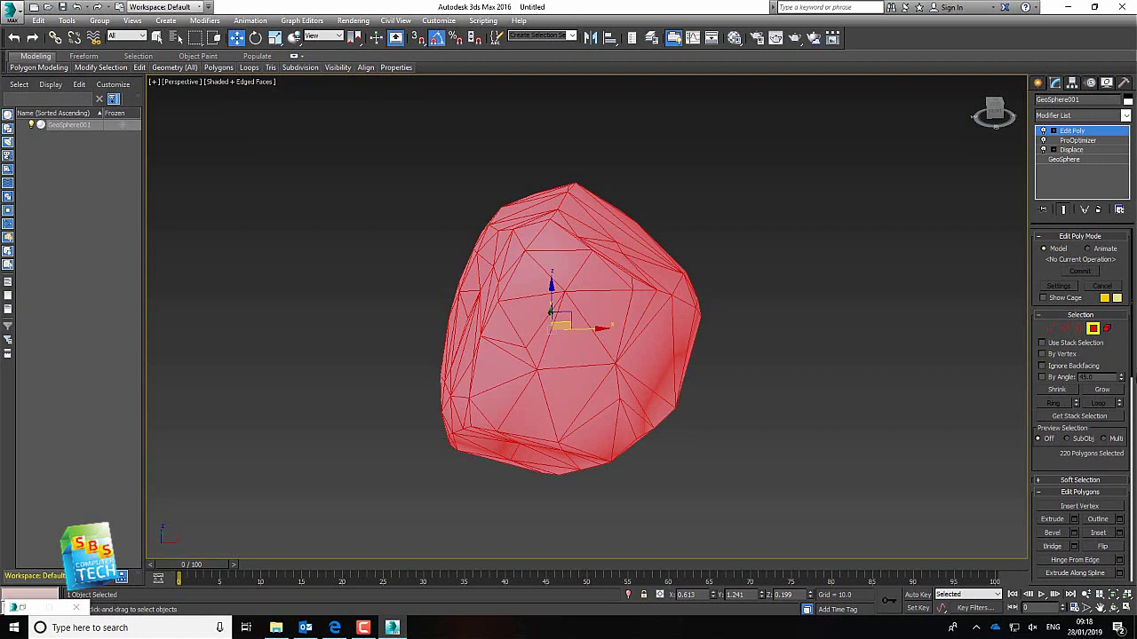
scroll(1123, 380, down, 5)
scroll(1122, 380, down, 6)
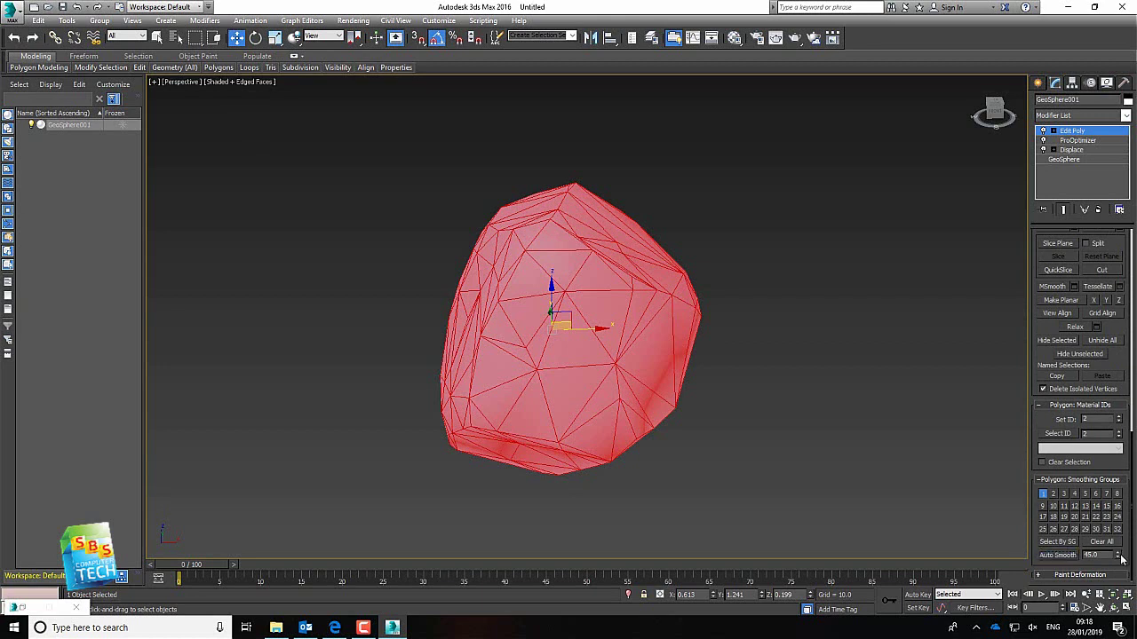
mouse_move(1119, 558)
mouse_down()
mouse_move(1119, 581)
mouse_move(1116, 518)
mouse_move(1116, 554)
mouse_up()
click(1108, 542)
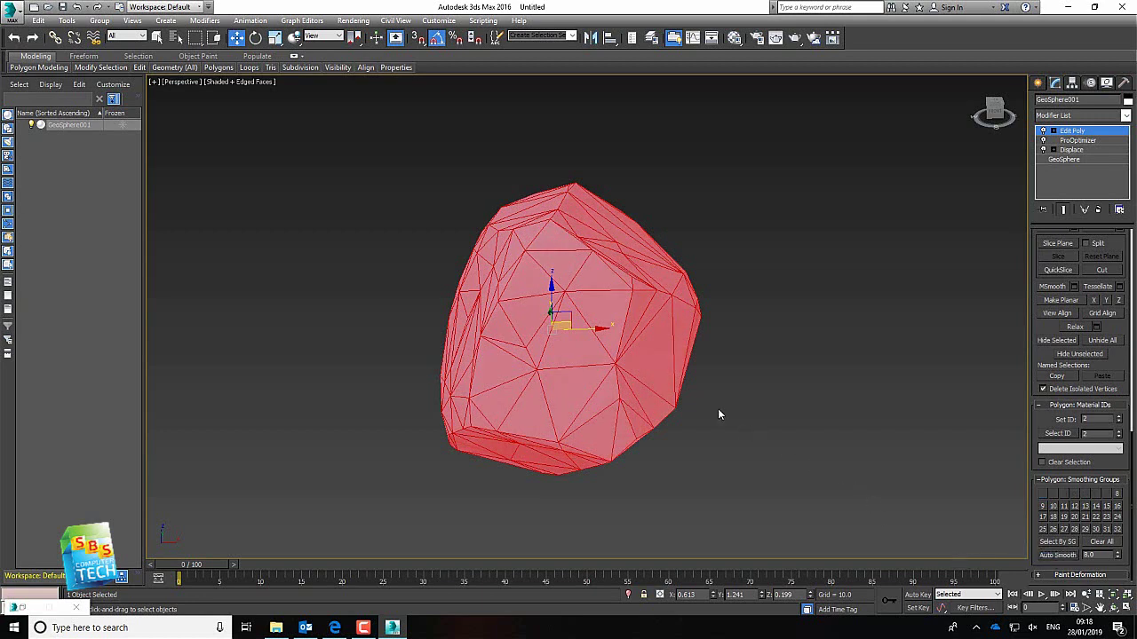
Step: Turn off edged faces, deselect the polygons and inspect the faceted rock from another side
click(242, 81)
click(266, 133)
click(349, 229)
click(1114, 609)
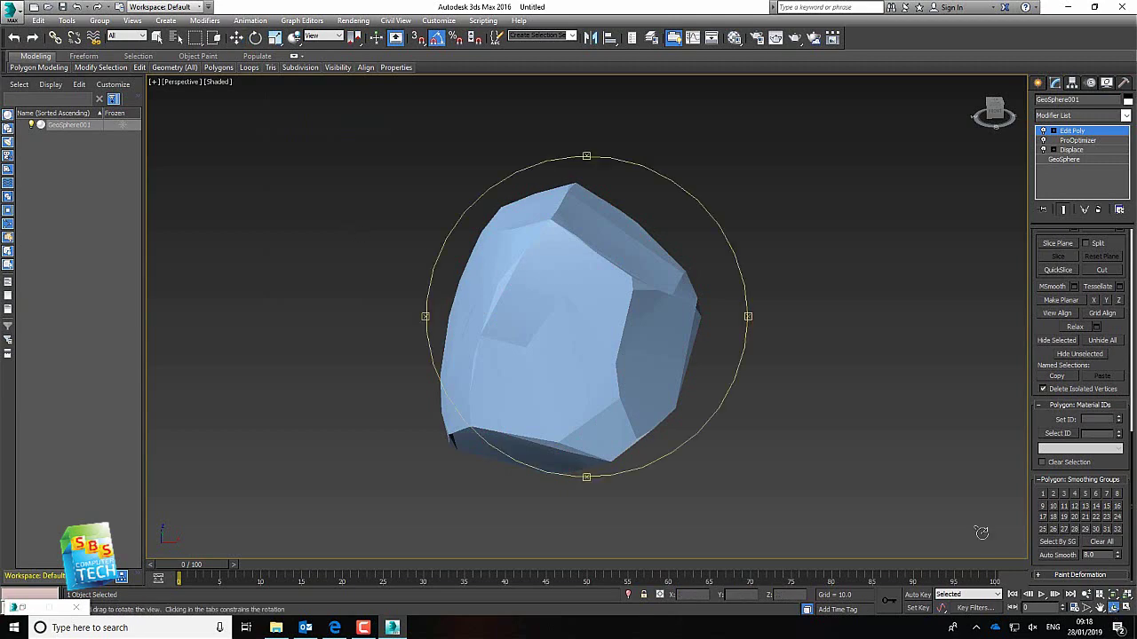
drag(471, 285, 801, 162)
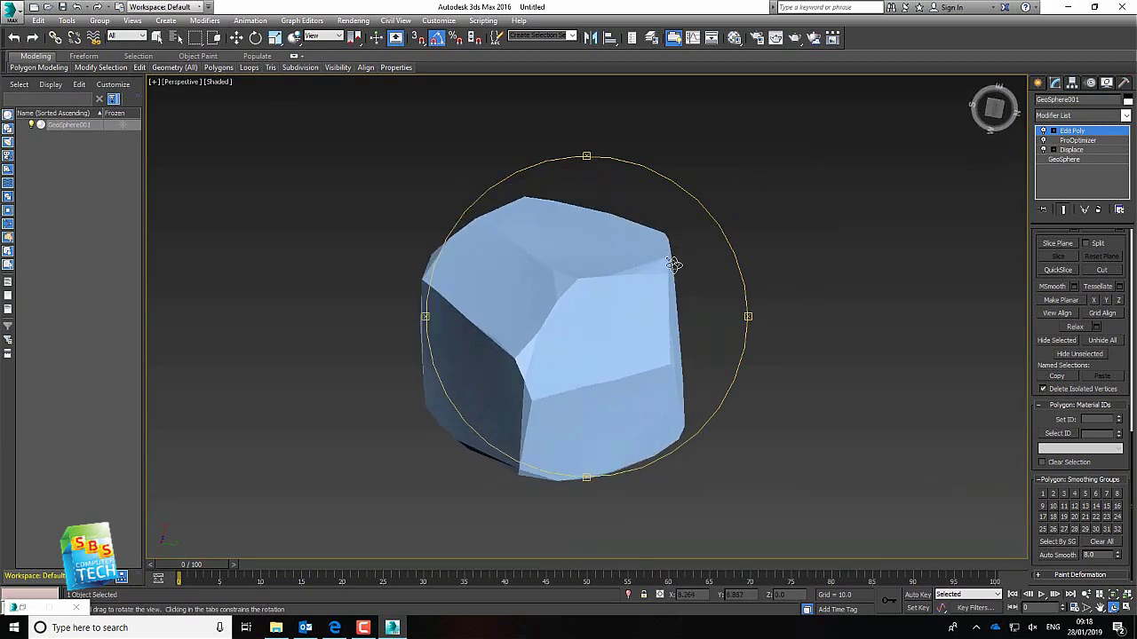
Step: Check individual polygons on the rock's facets and leave polygon editing so the whole object is selected
click(238, 37)
click(588, 363)
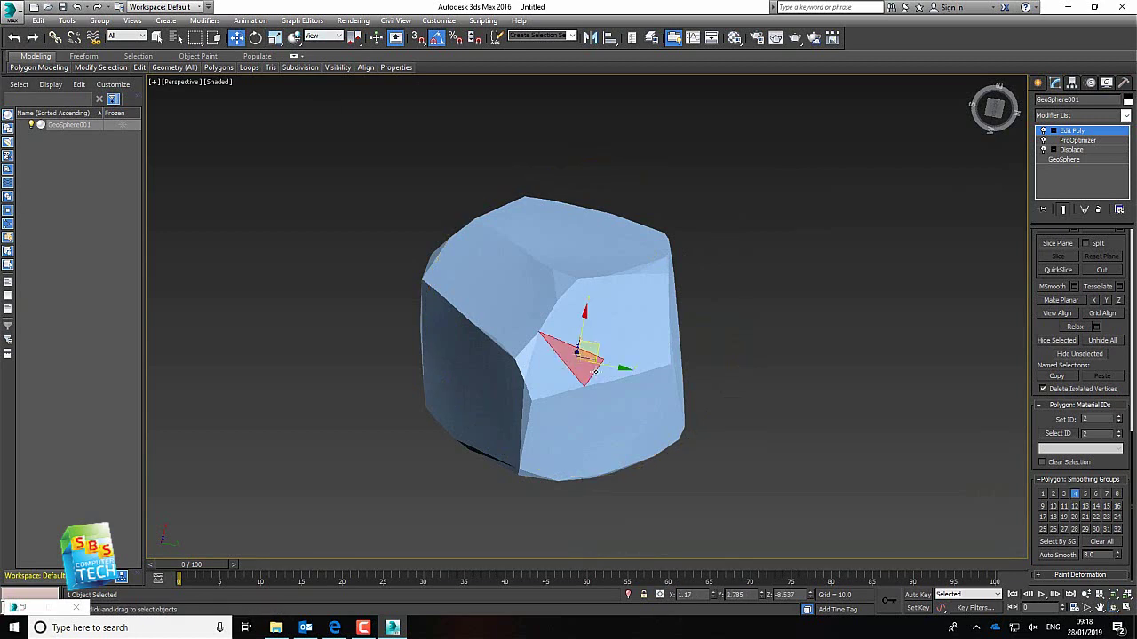
click(845, 293)
click(514, 228)
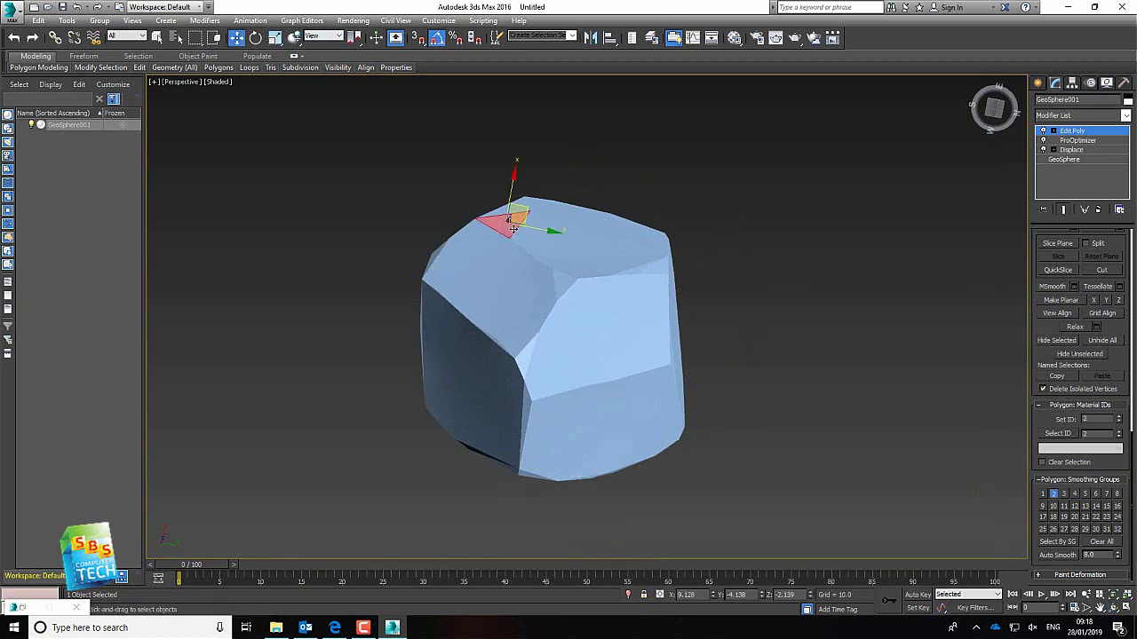
key(4)
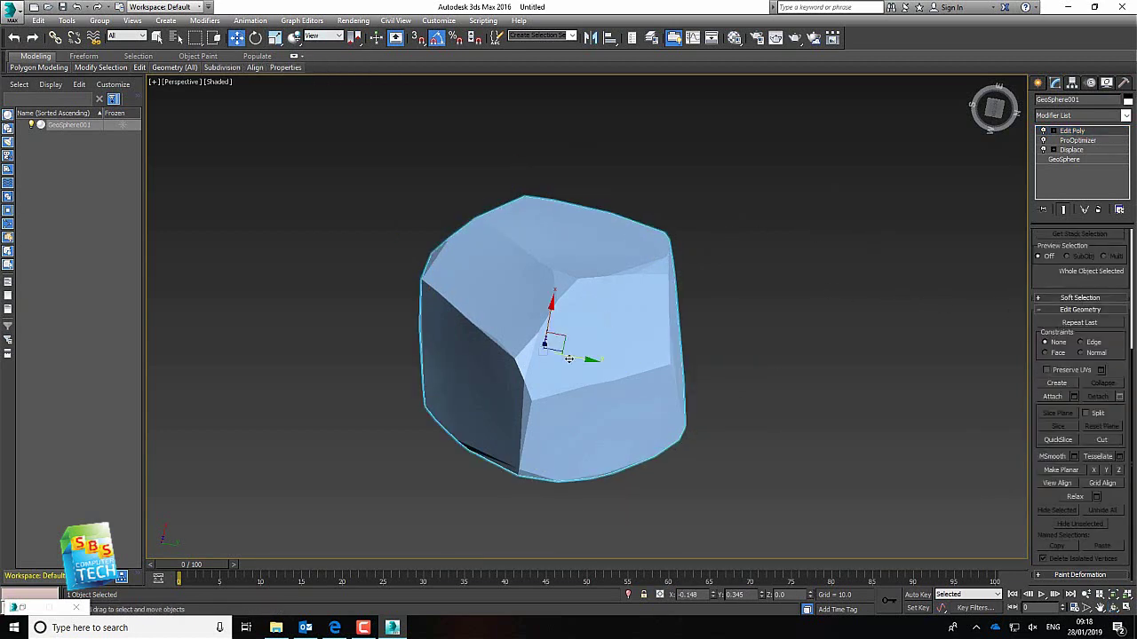
Step: Clone the rock once as an instance in the Left viewport, offset about 39 units along the world Y axis
mouse_move(571, 349)
mouse_down()
mouse_move(789, 256)
mouse_move(460, 349)
mouse_move(490, 337)
mouse_up()
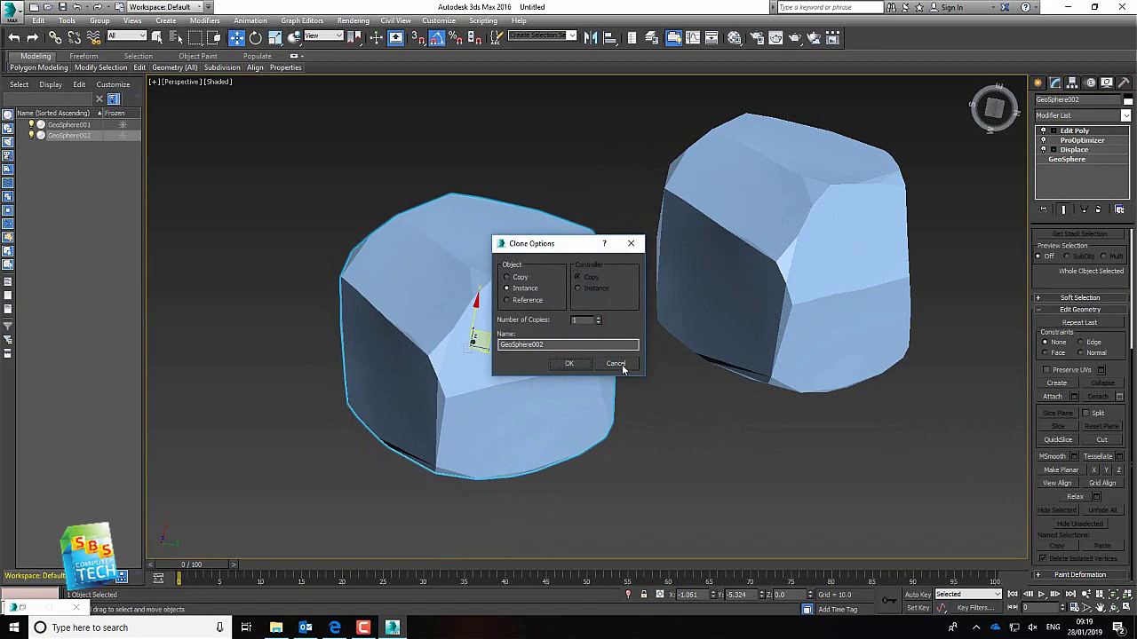
click(613, 361)
key(alt+w)
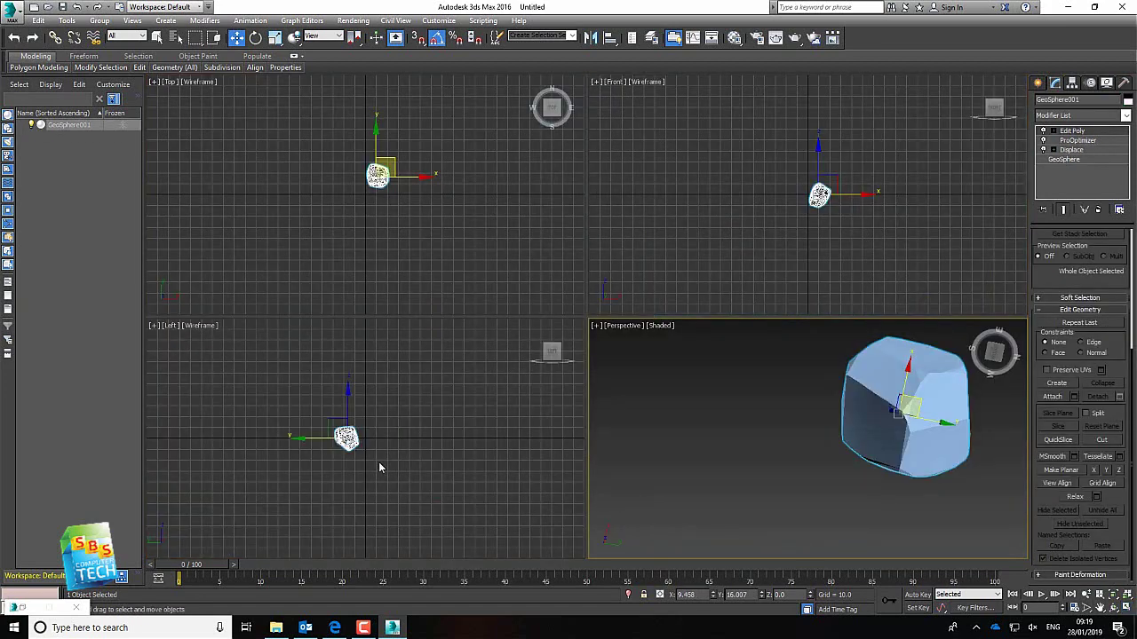
click(300, 438)
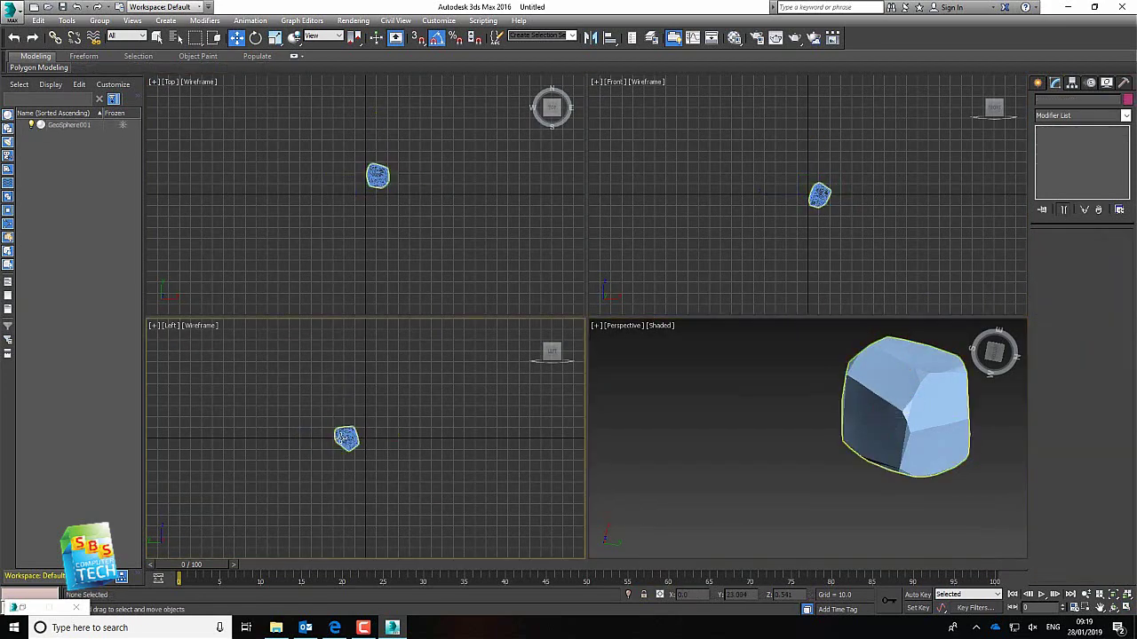
click(335, 441)
mouse_move(398, 447)
shift+mouse_down()
mouse_move(339, 447)
mouse_move(355, 447)
mouse_move(349, 438)
shift+mouse_up()
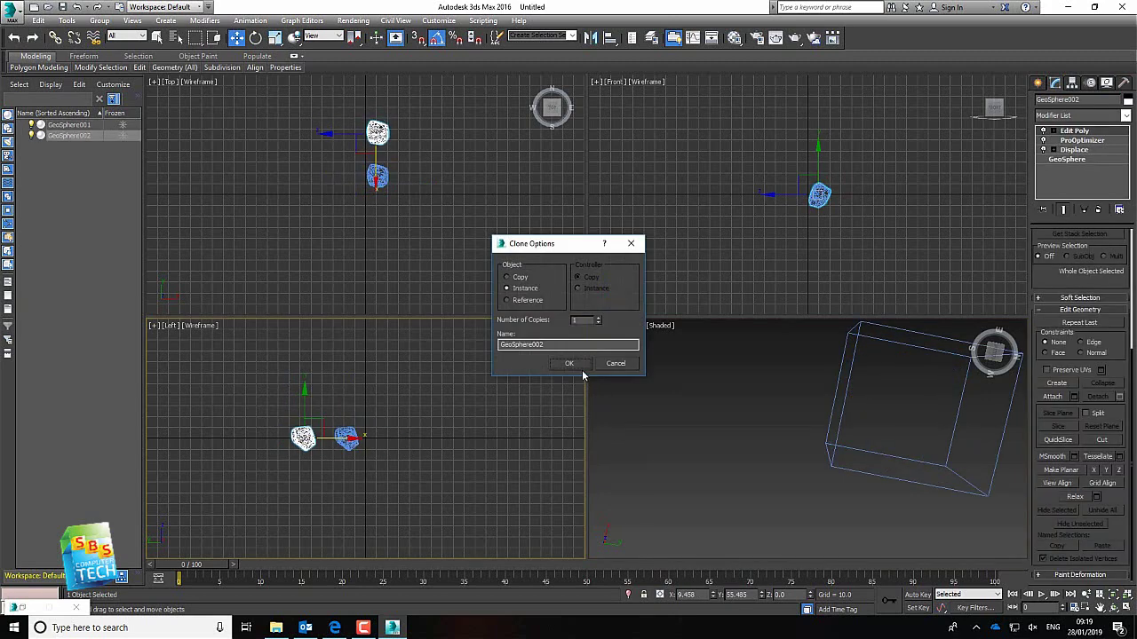
click(576, 365)
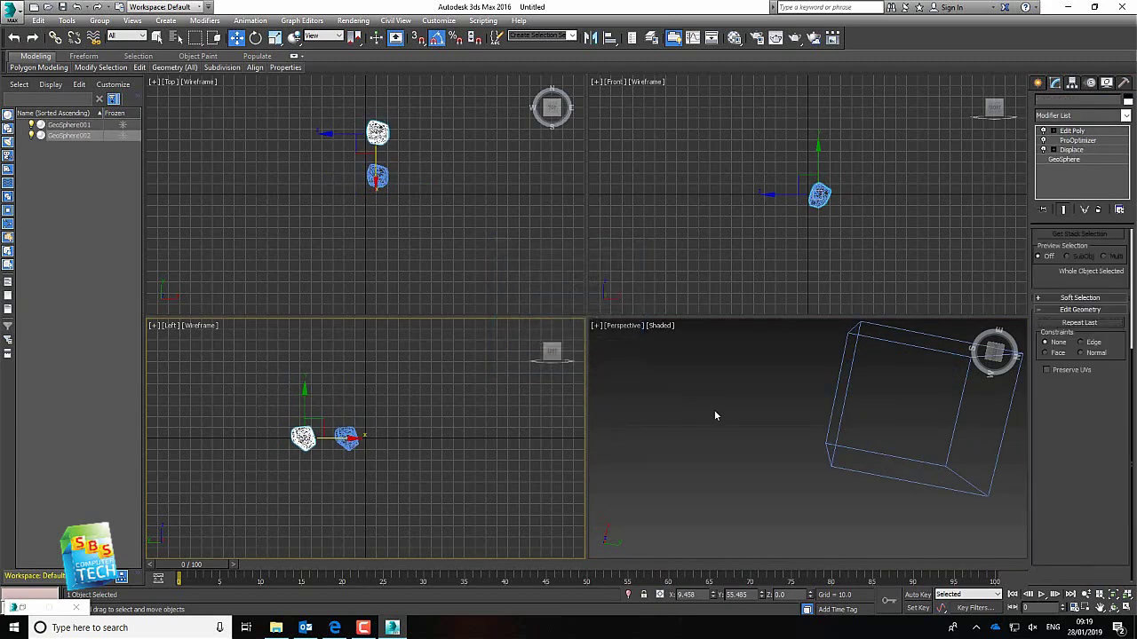
Step: Maximize the perspective viewport, frame both rocks and compare them from a lower angle
click(714, 409)
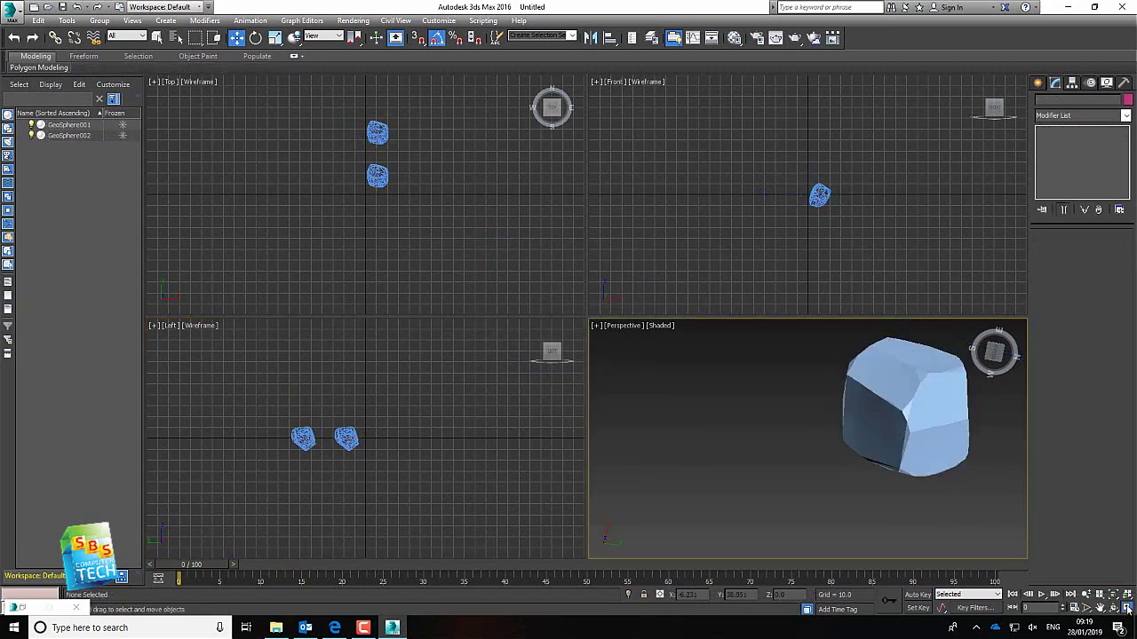
click(1127, 609)
click(1114, 595)
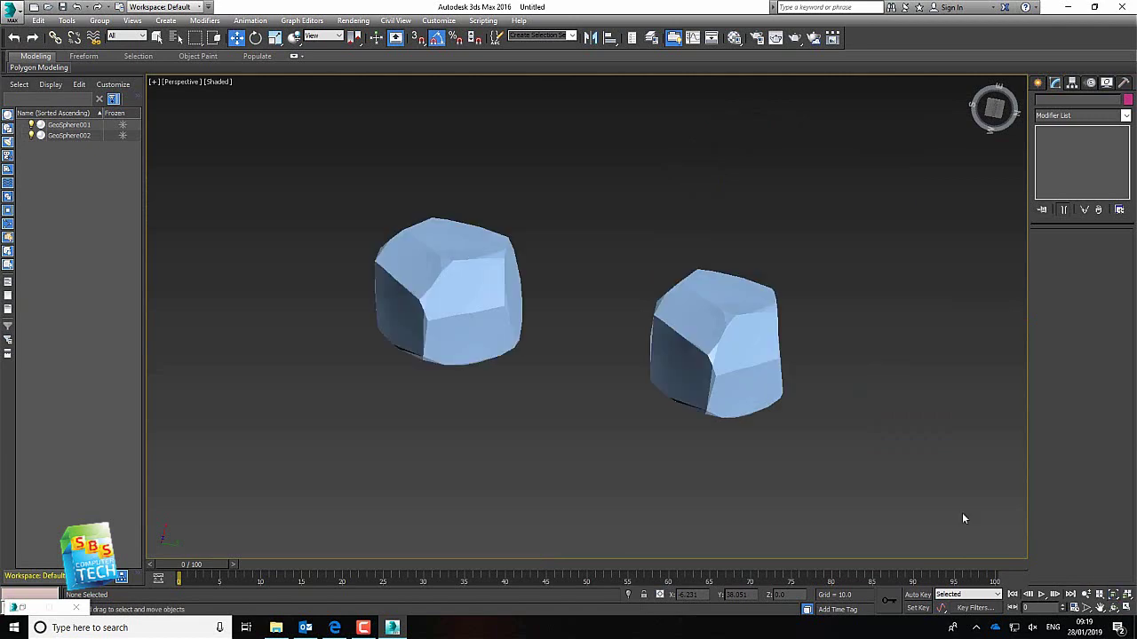
click(494, 287)
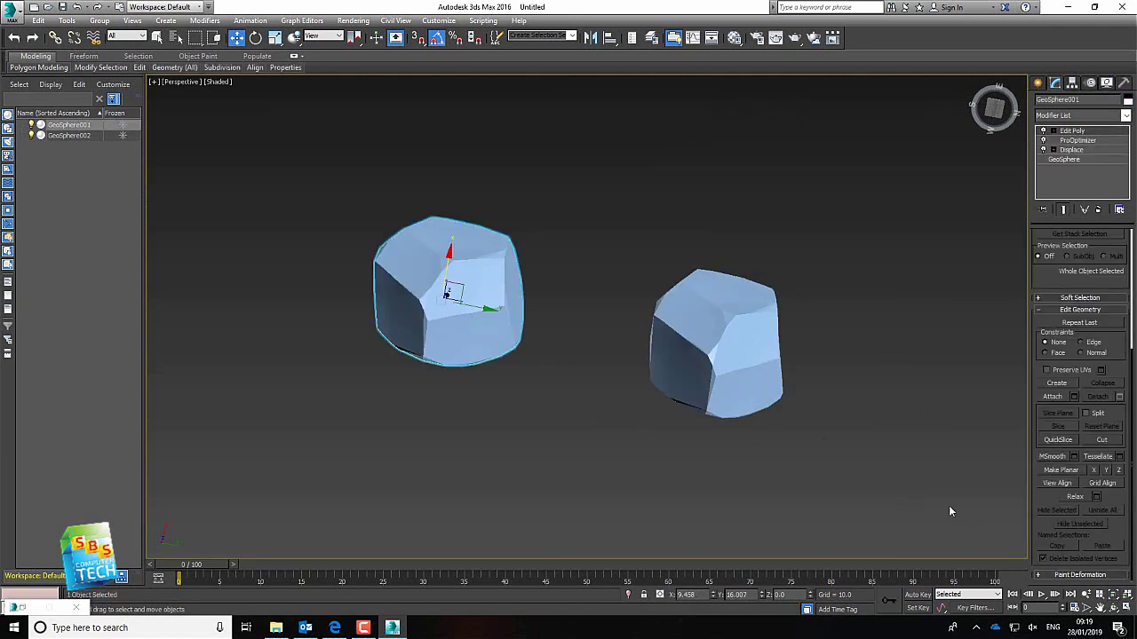
click(1113, 608)
drag(420, 313, 459, 355)
click(237, 37)
click(646, 274)
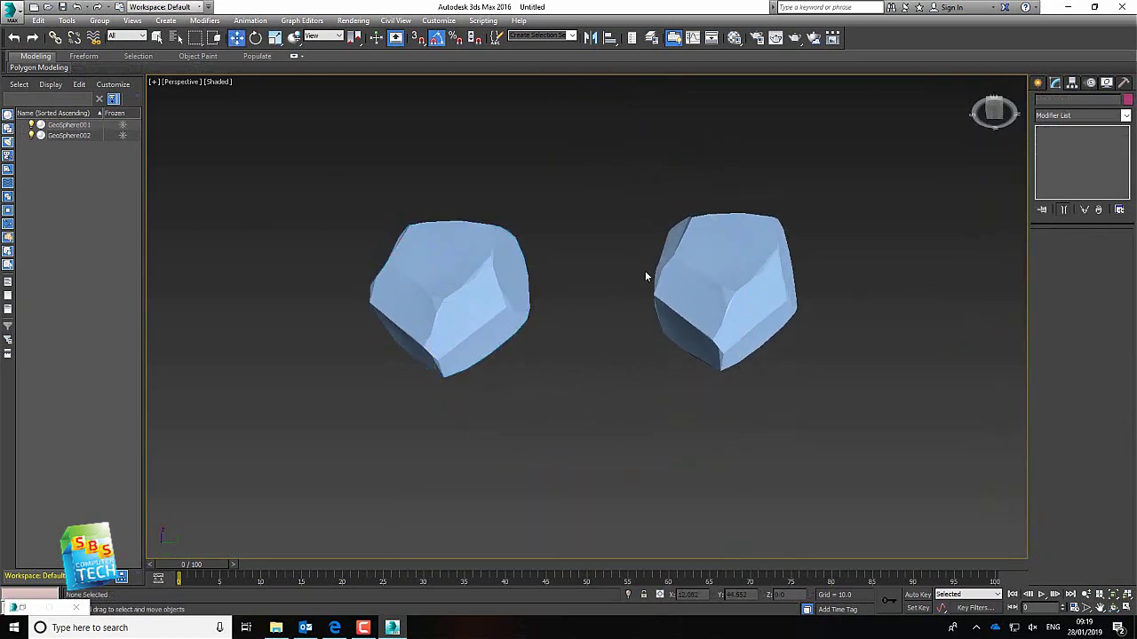
Step: Convert the cloned rock to an Editable Poly
click(705, 255)
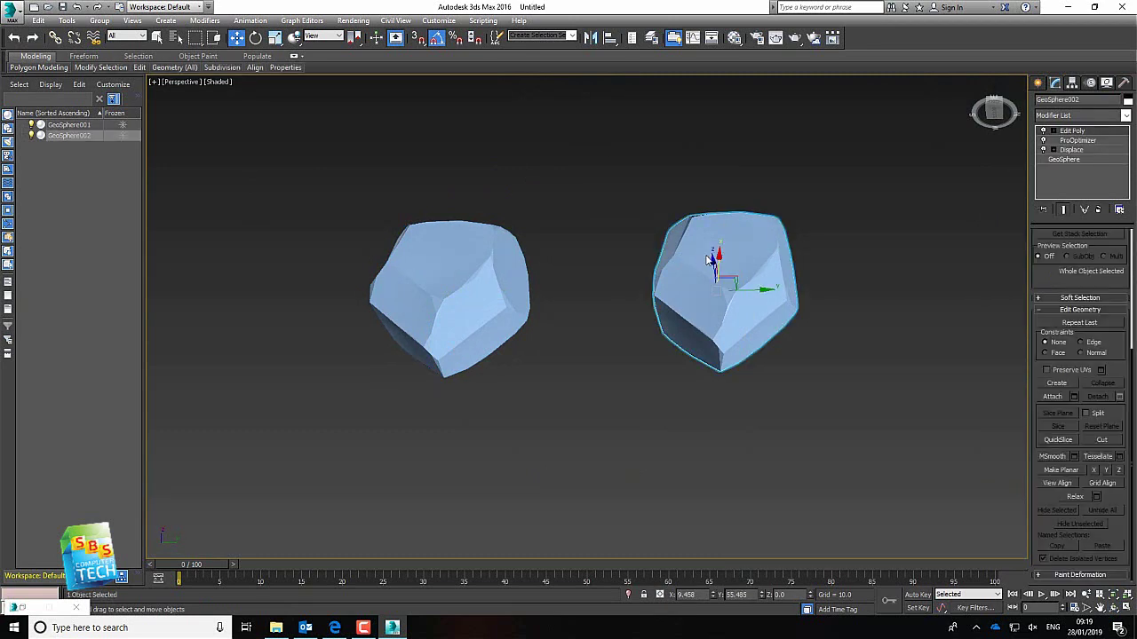
right_click(703, 254)
mouse_move(799, 370)
click(866, 383)
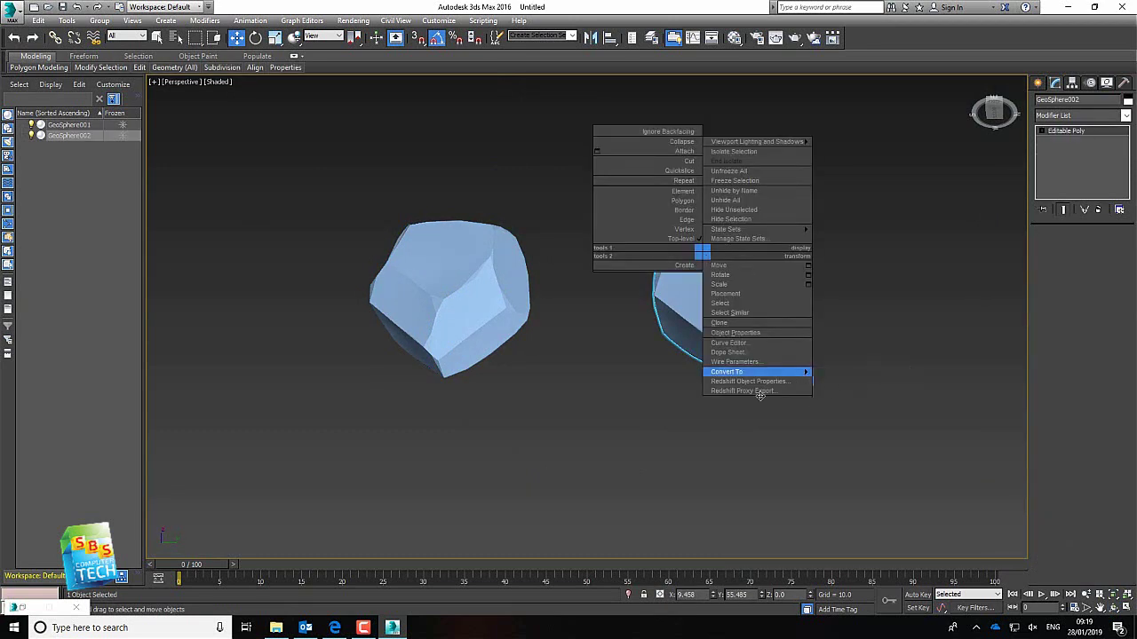
click(723, 406)
Step: Select the original rock and open its Displace modifier's parameters, accepting the topology-dependence warning
click(486, 278)
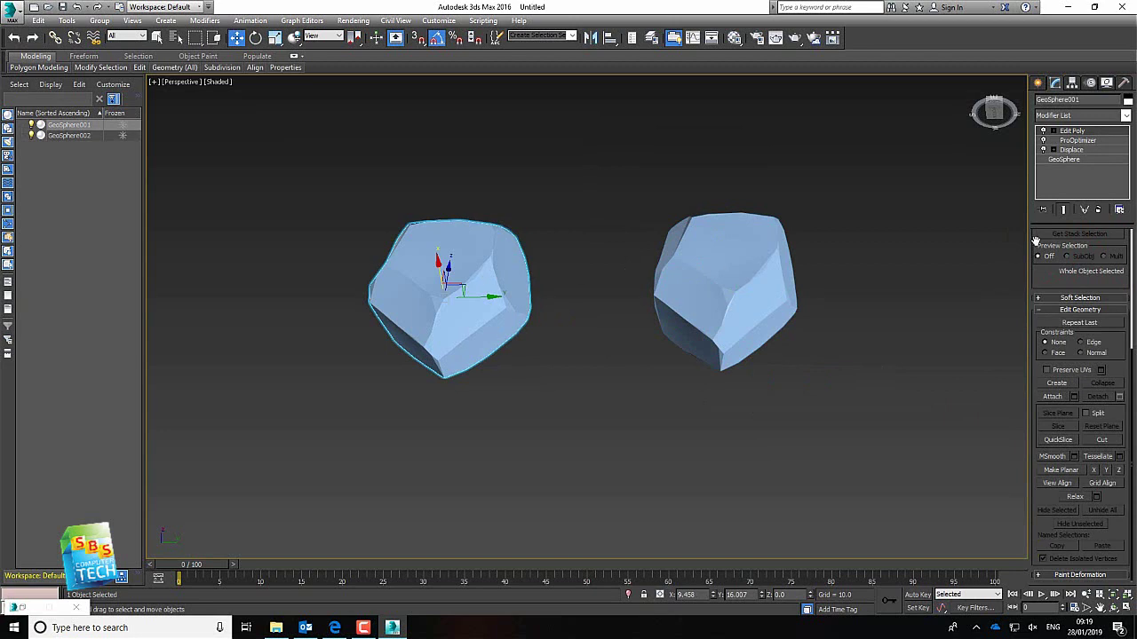
click(1072, 150)
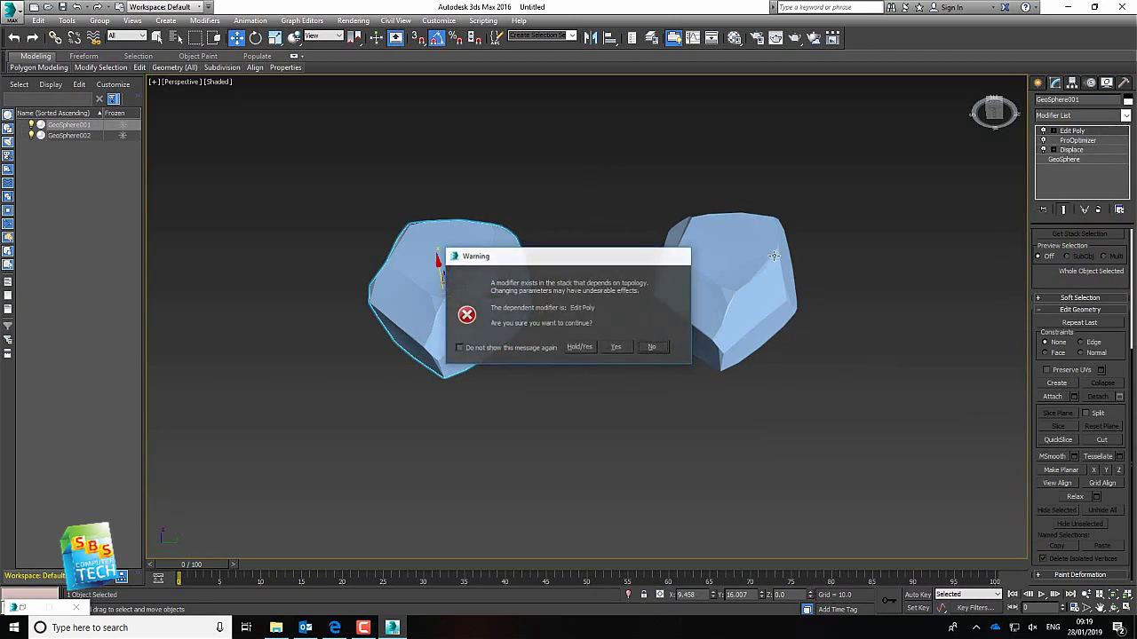
key(Return)
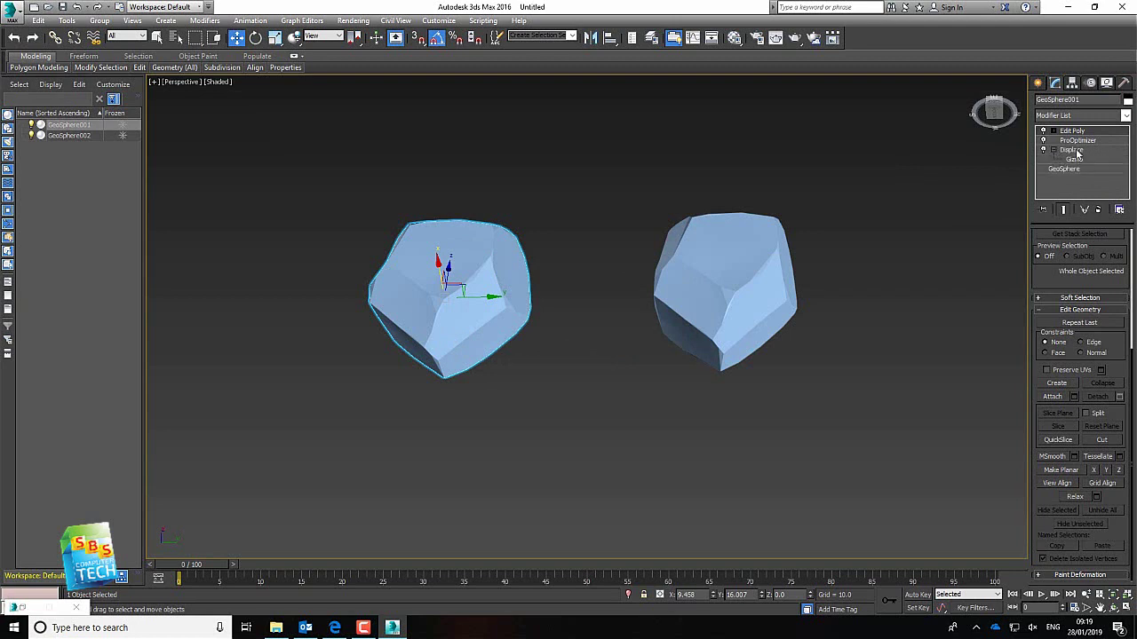
click(1073, 151)
click(611, 347)
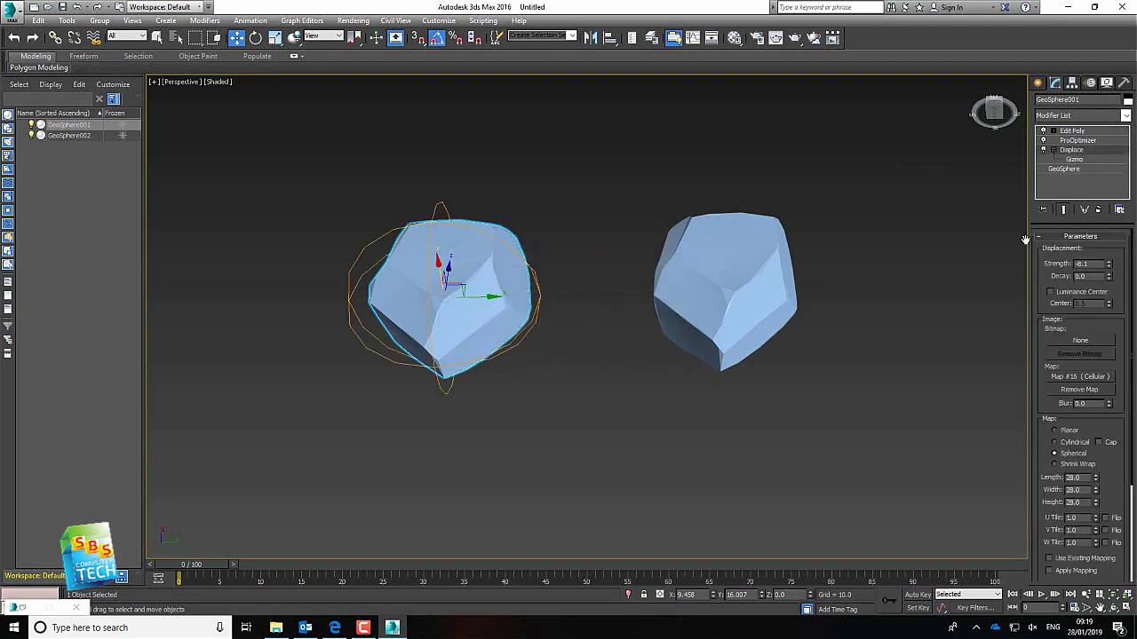
Step: Reopen the Material Editor, set the Cellular map's cell size to 33 and the displacement strength to -10.692
click(733, 38)
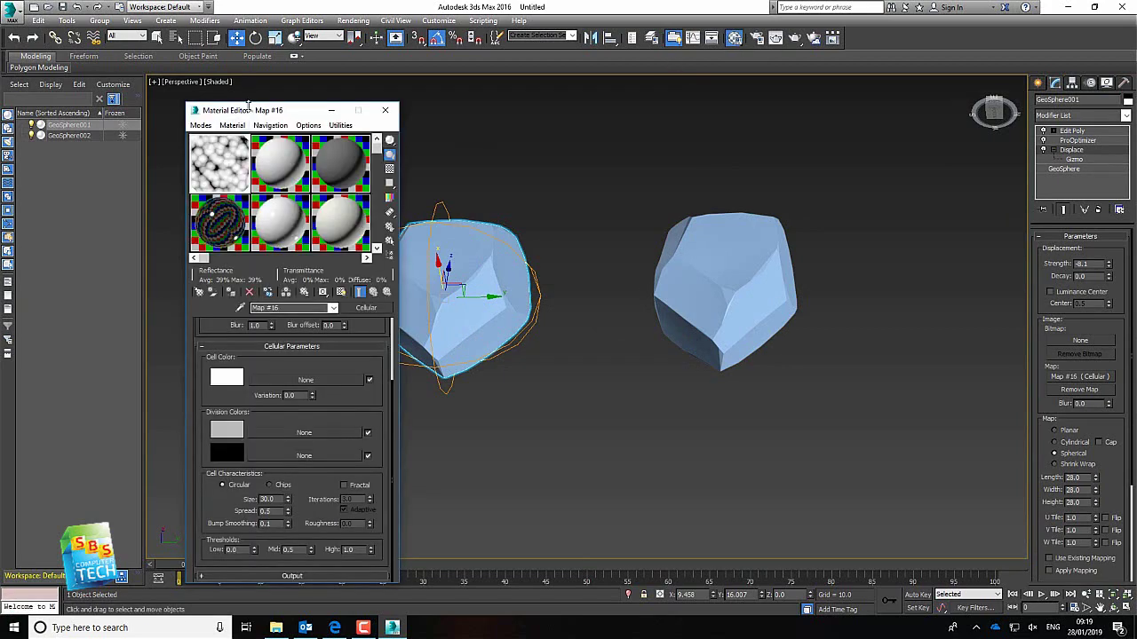
drag(249, 108, 167, 90)
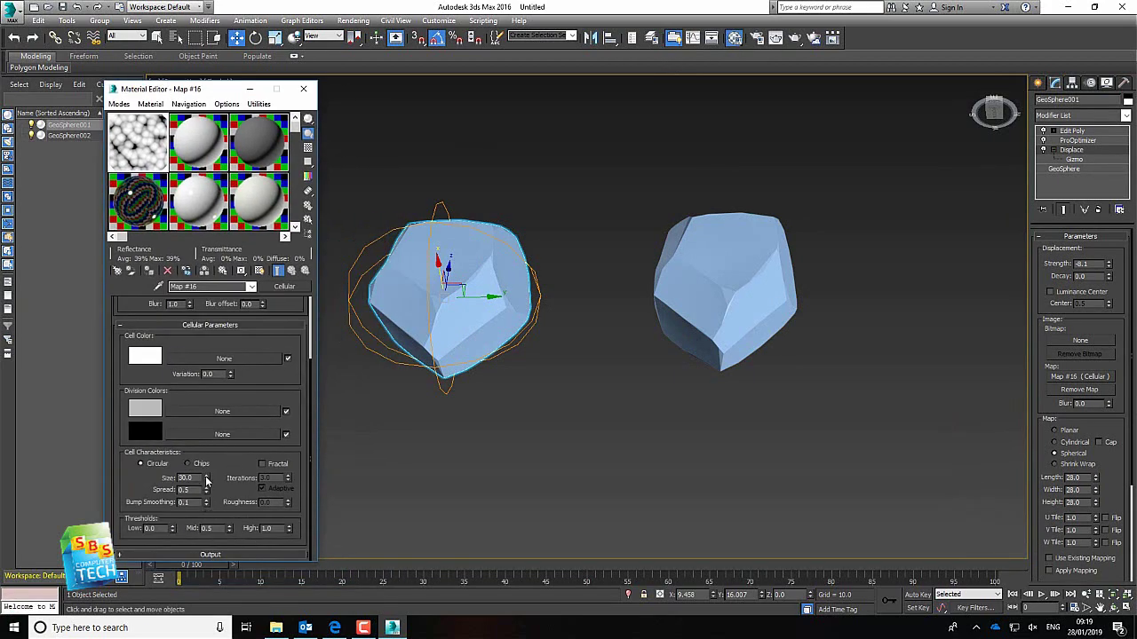
drag(206, 479, 217, 458)
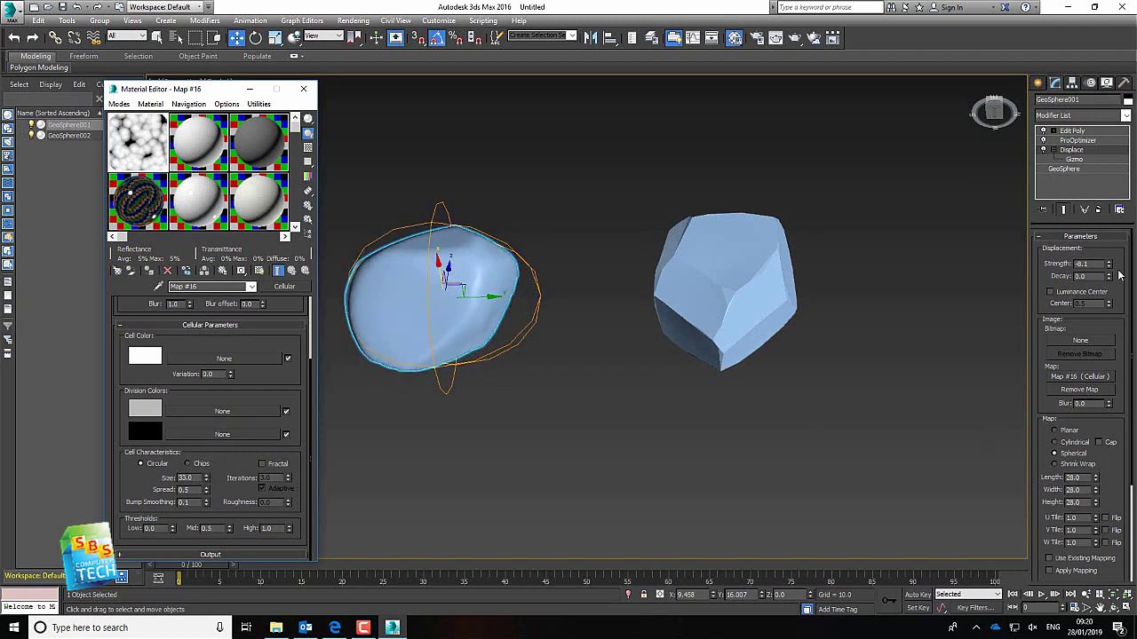
drag(1109, 267, 1083, 281)
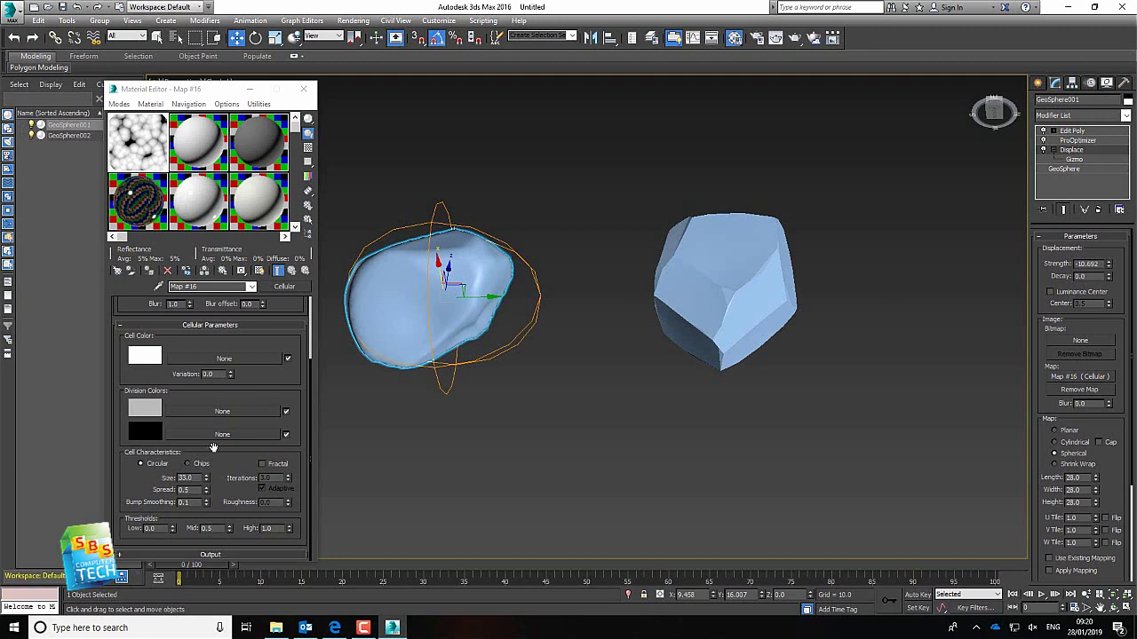
Step: Set the Cellular map's cell size to 38.8 and uniformly scale the original rock up to about 148%
drag(205, 481, 200, 443)
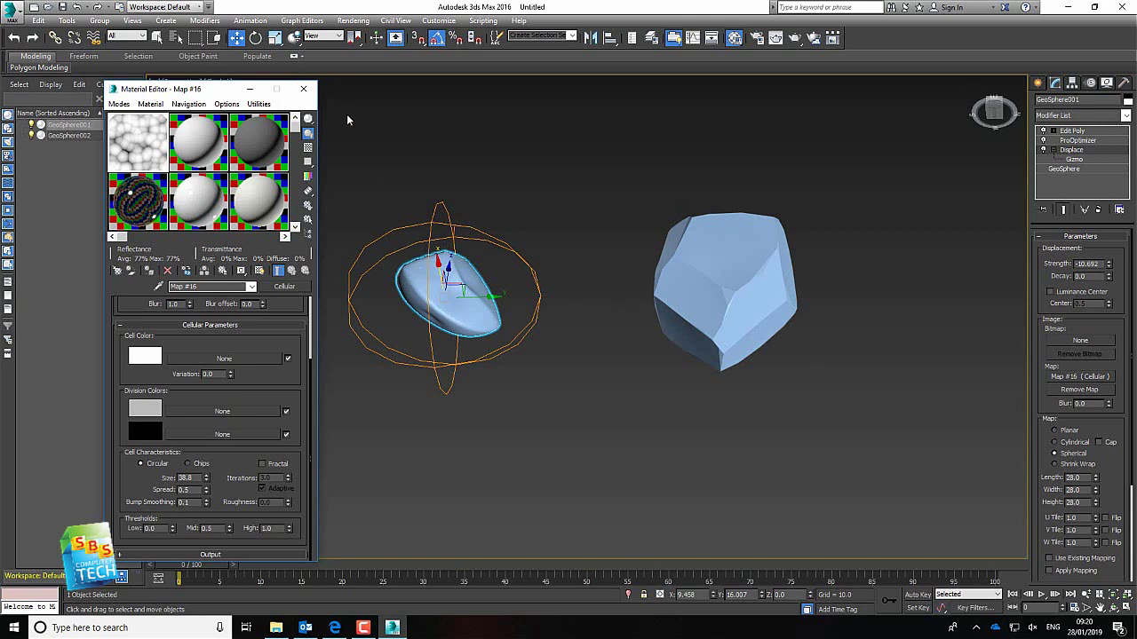
click(274, 37)
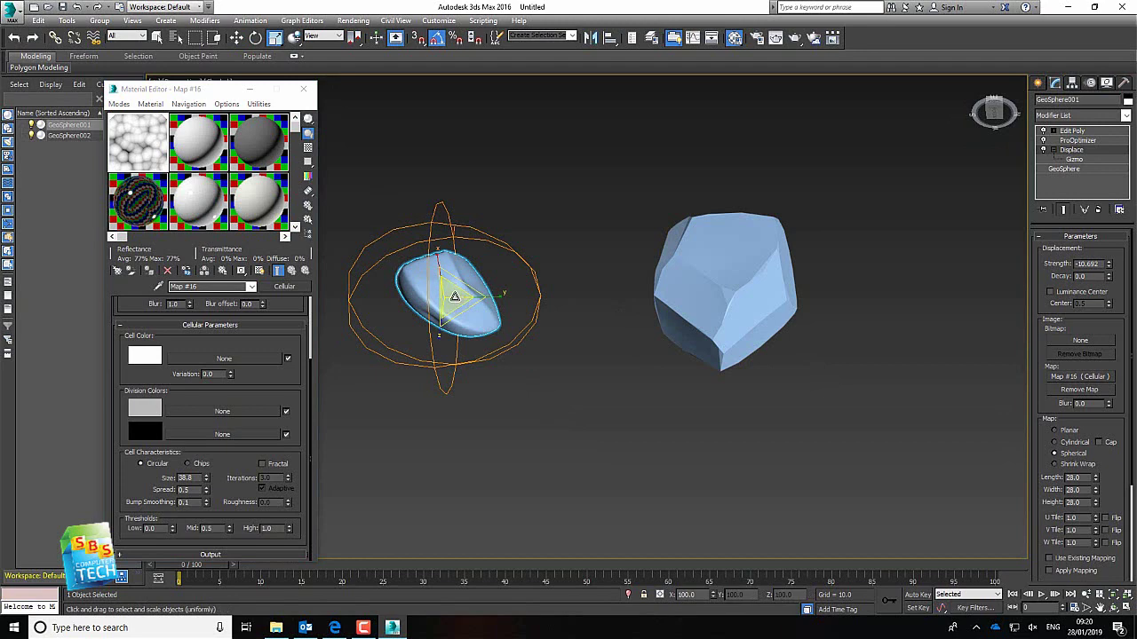
drag(455, 296, 453, 262)
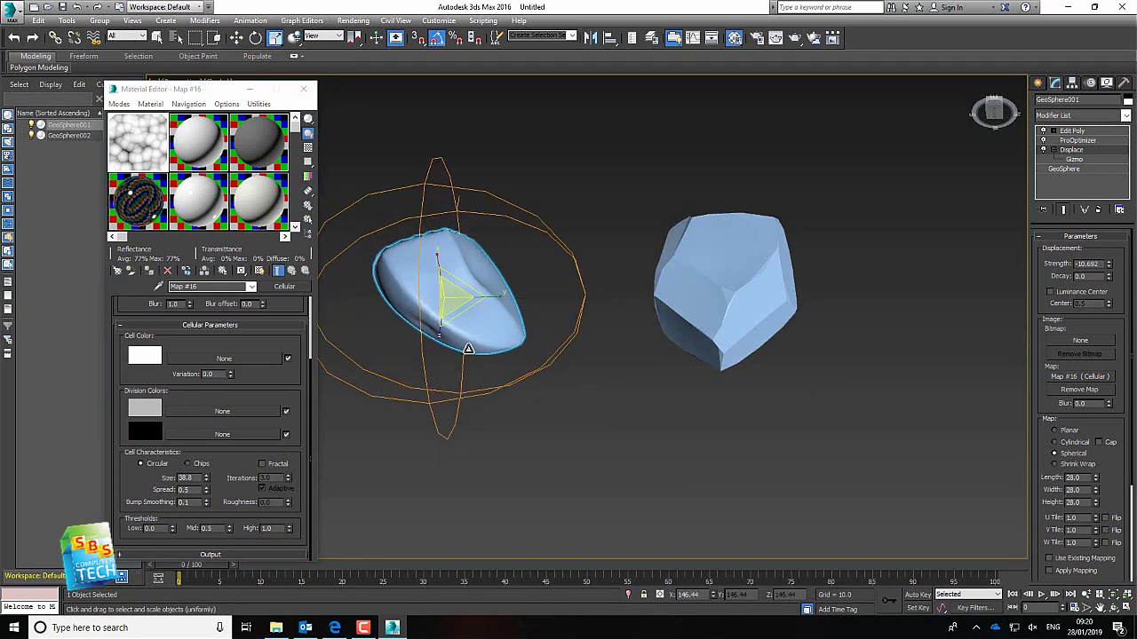
mouse_move(467, 350)
mouse_down()
mouse_move(482, 325)
mouse_move(479, 352)
mouse_up()
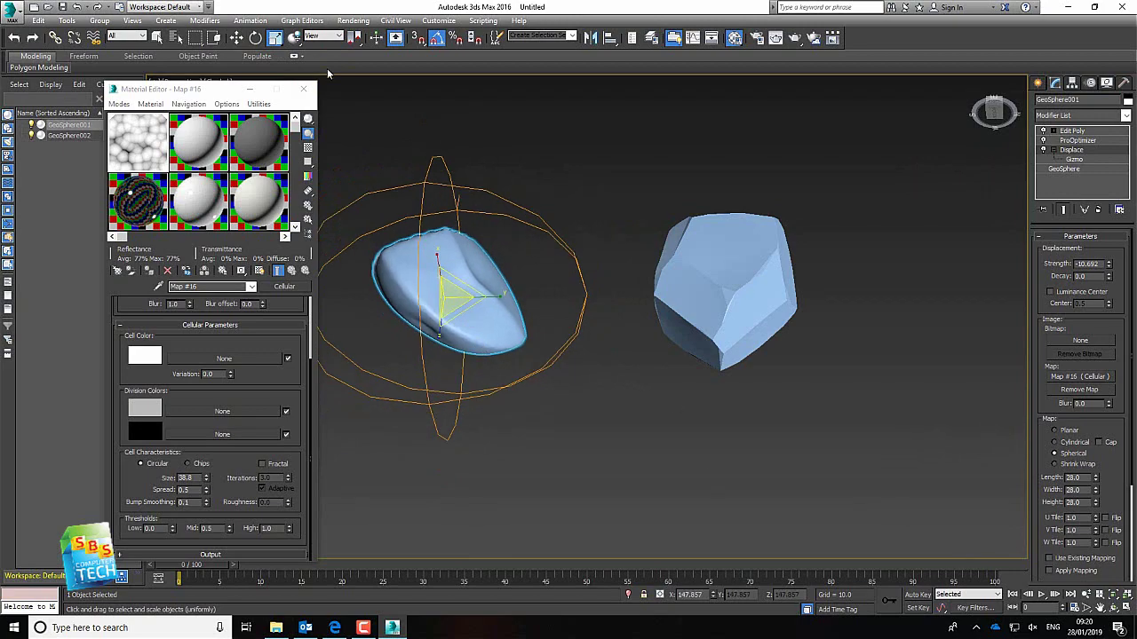
Step: Rotate the enlarged original rock freely so that its concave side turns into view
click(255, 38)
drag(493, 285, 440, 349)
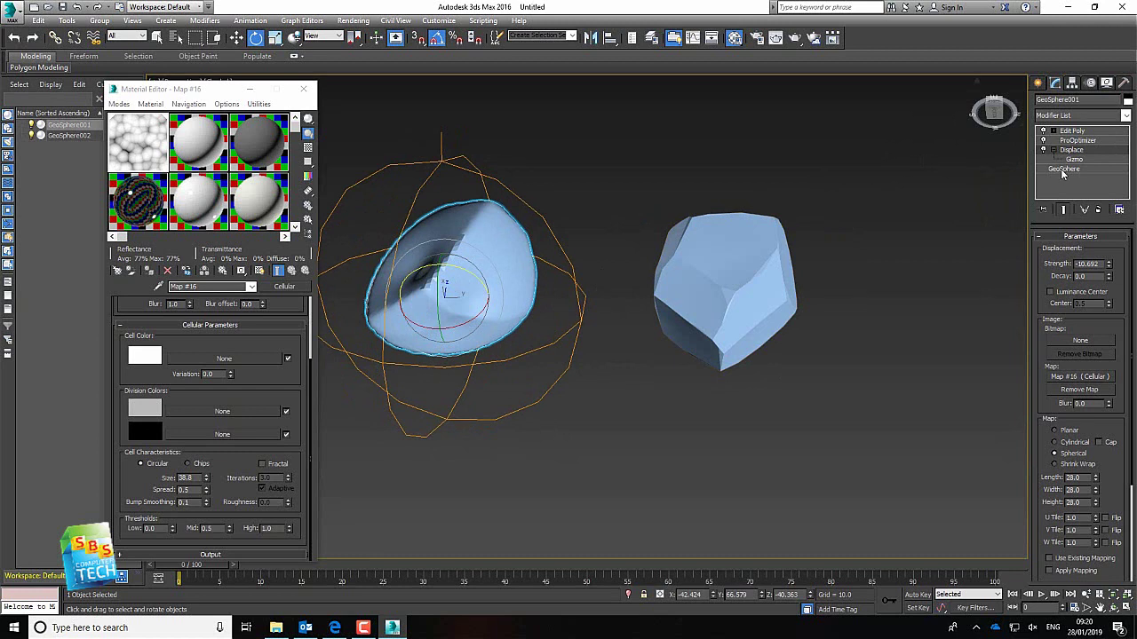
Step: Recalculate the original rock's ProOptimizer reduction, accepting the topology-dependence warning
click(1074, 132)
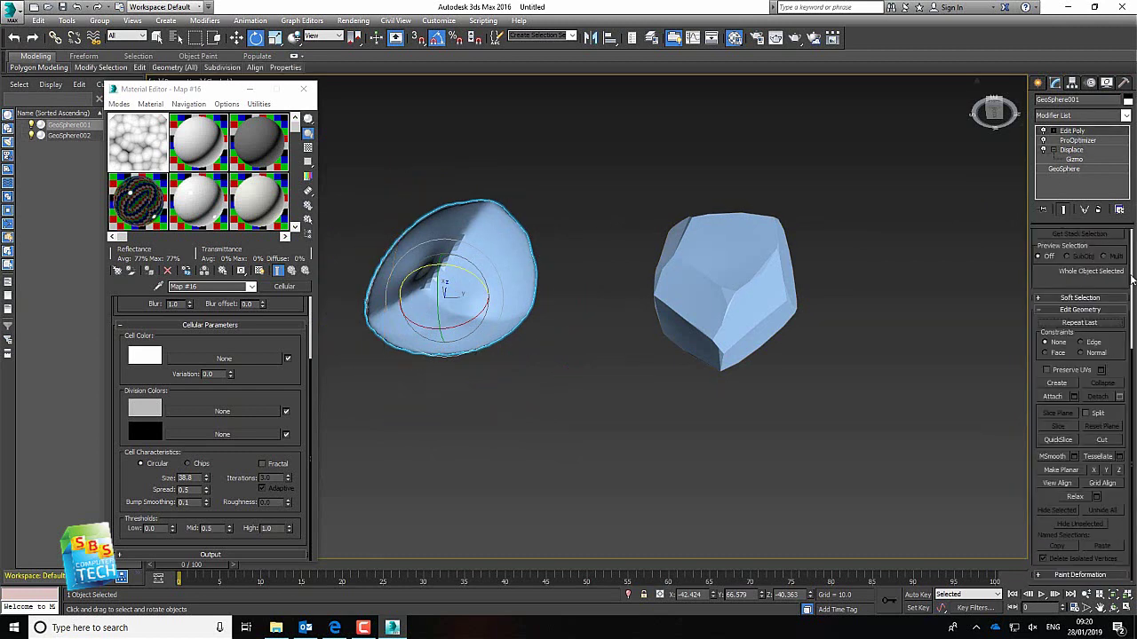
click(1072, 149)
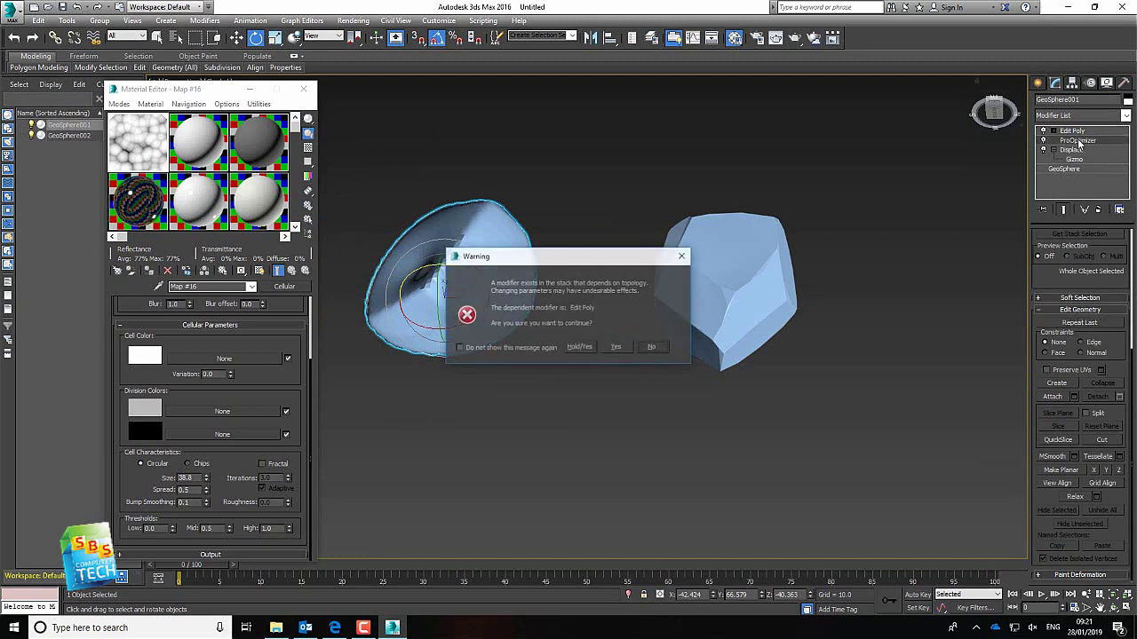
click(613, 348)
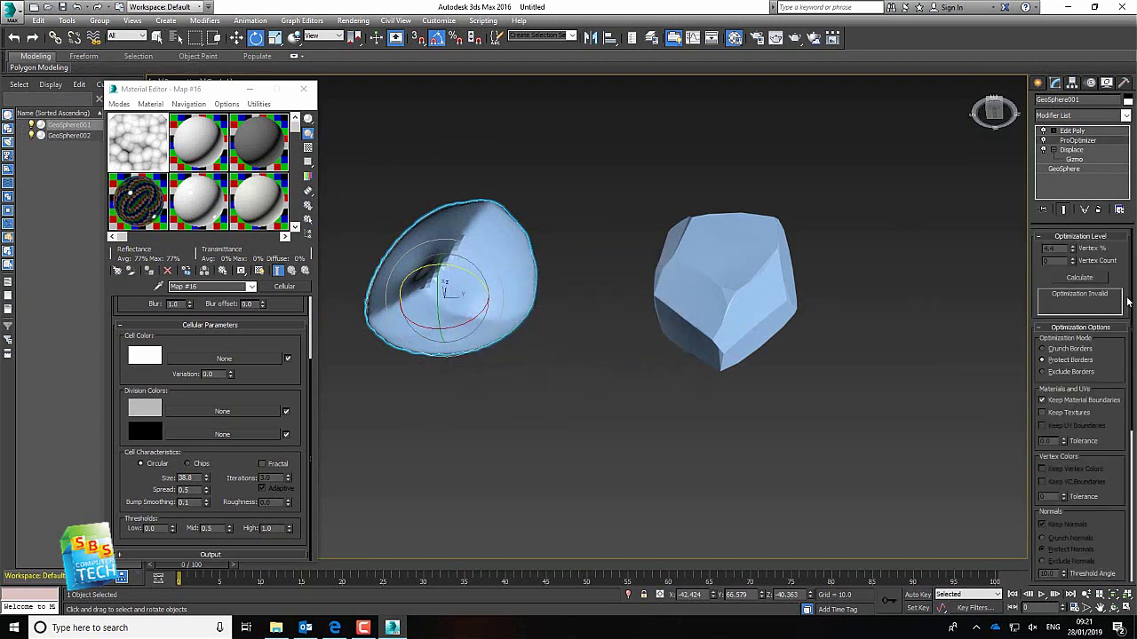
click(1079, 278)
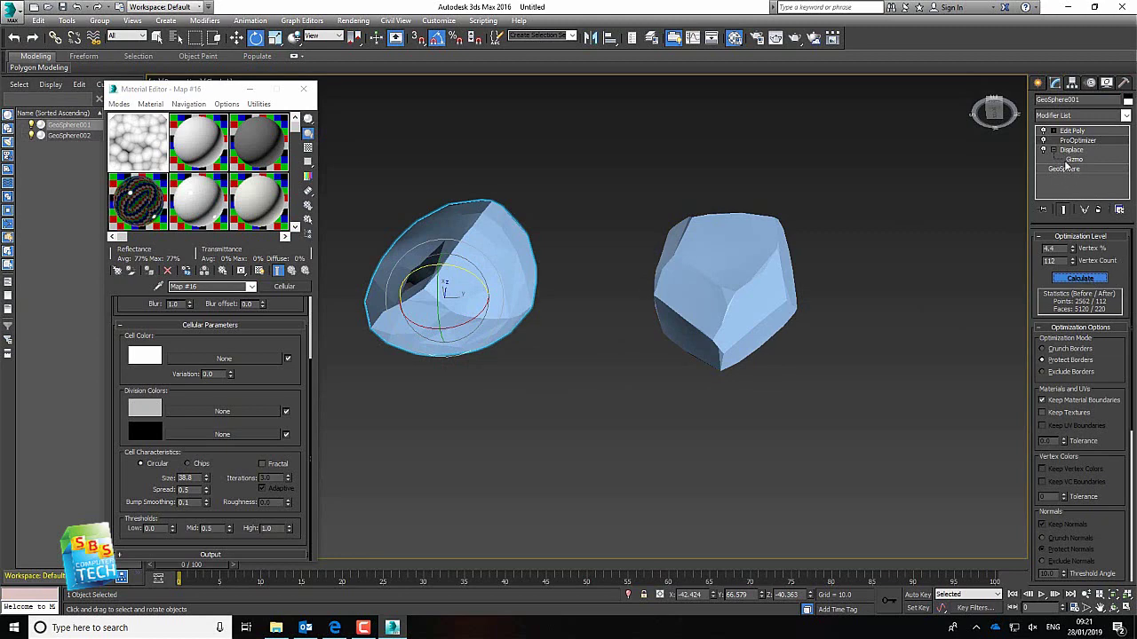
Step: In the original rock's Edit Poly modifier, select the whole element and convert the selection to all its polygons
click(1072, 131)
scroll(1129, 321, up, 4)
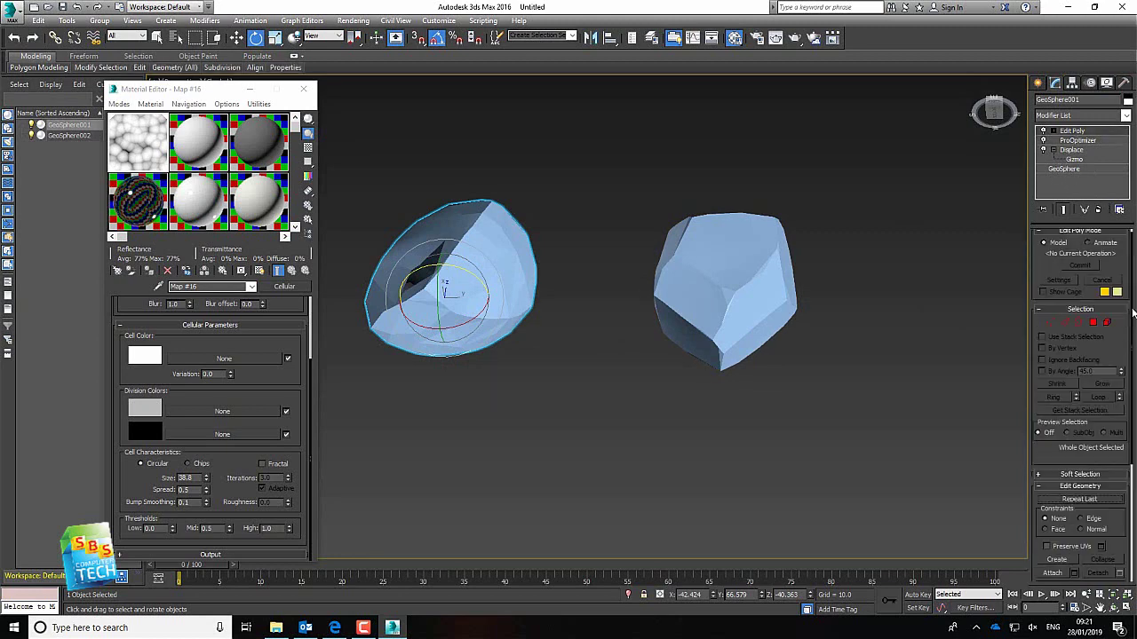
click(1092, 322)
click(427, 294)
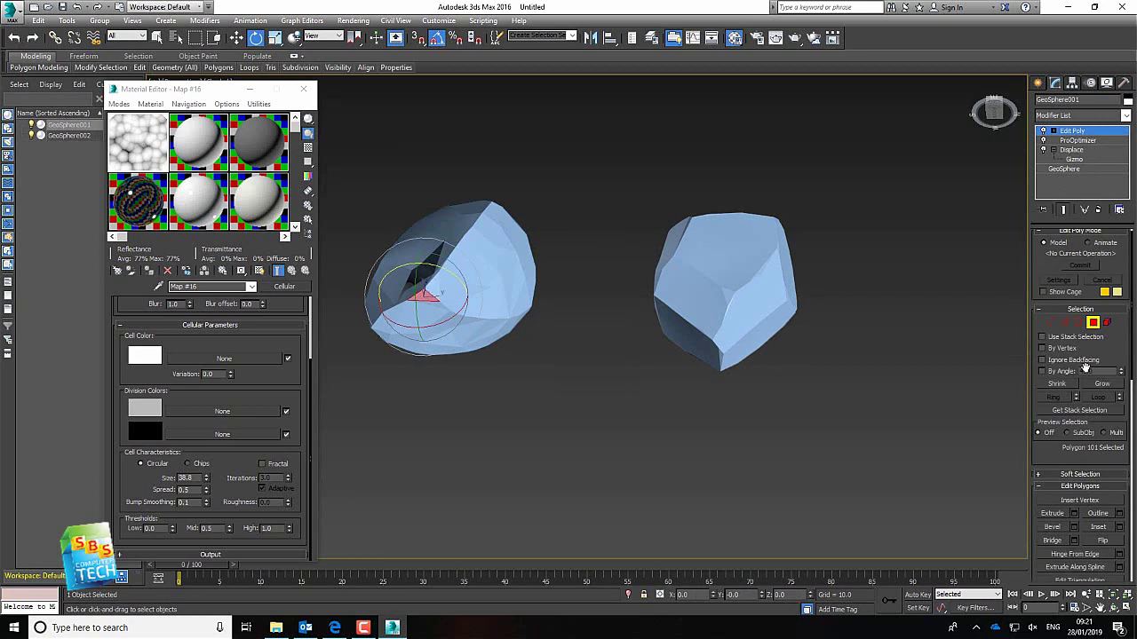
click(1107, 322)
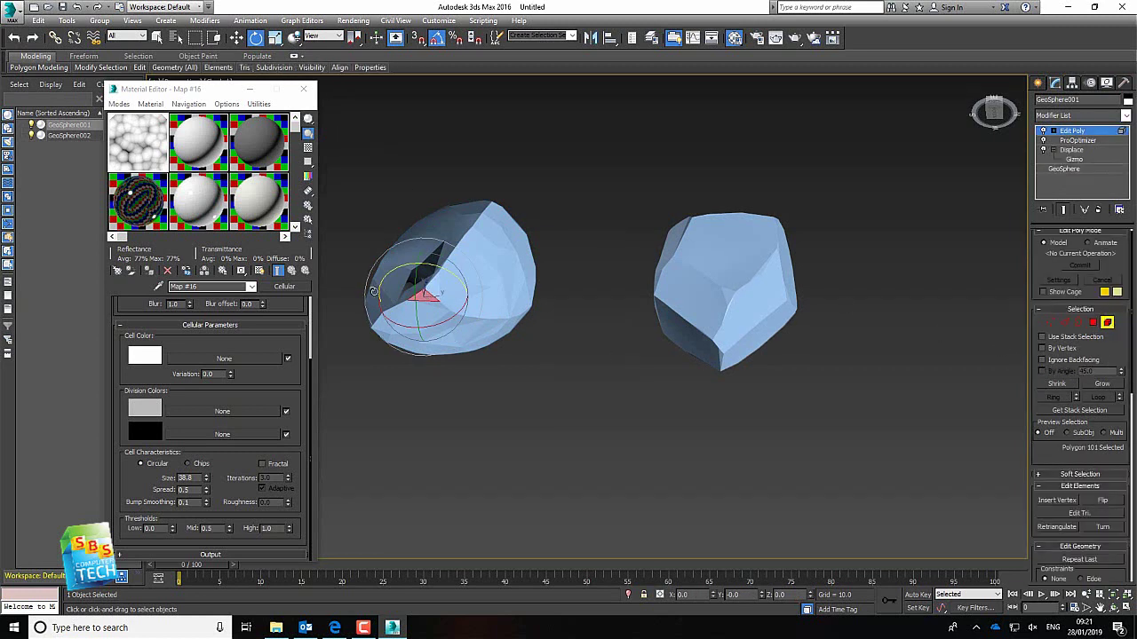
click(391, 291)
click(1093, 322)
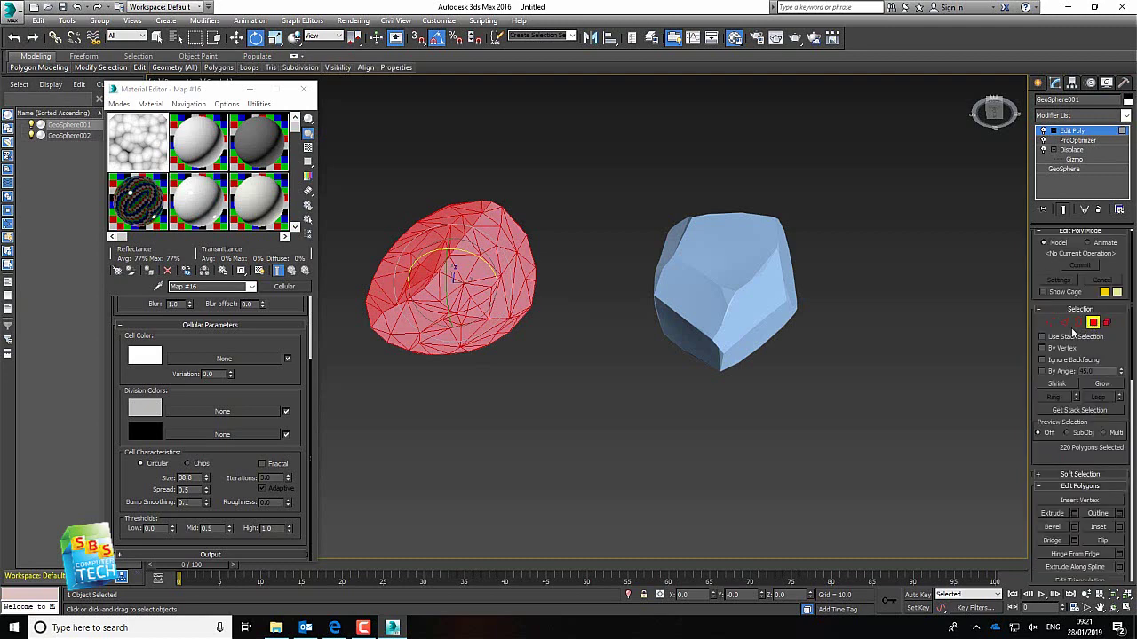
Step: Auto-smooth the selected polygons with a threshold angle of 13.5
drag(1132, 346, 1132, 582)
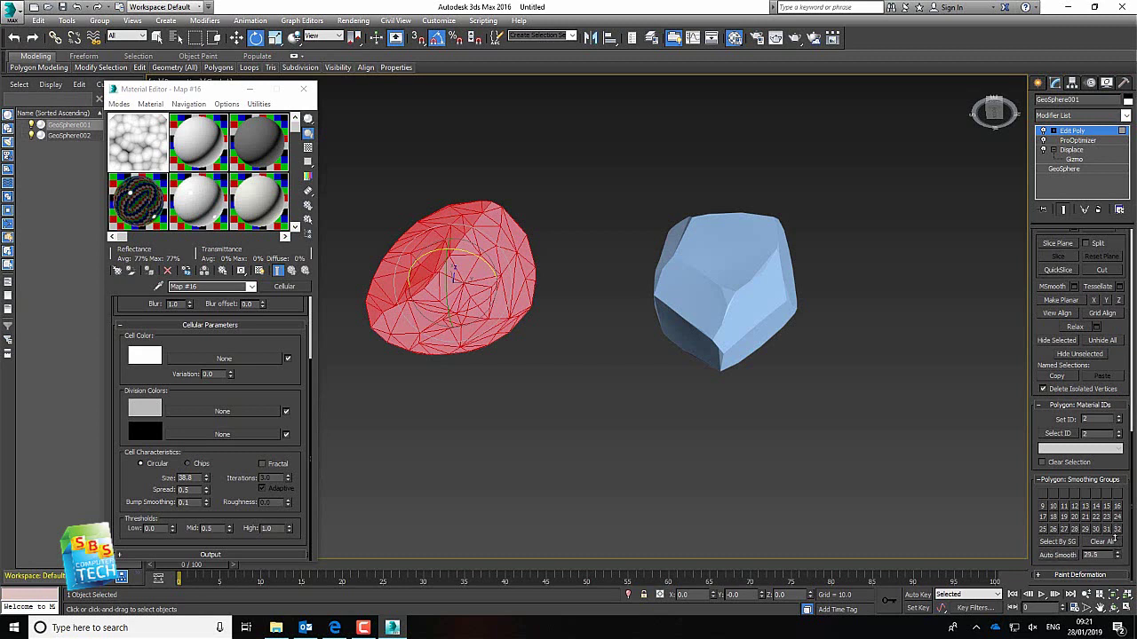
click(1070, 556)
click(1070, 556)
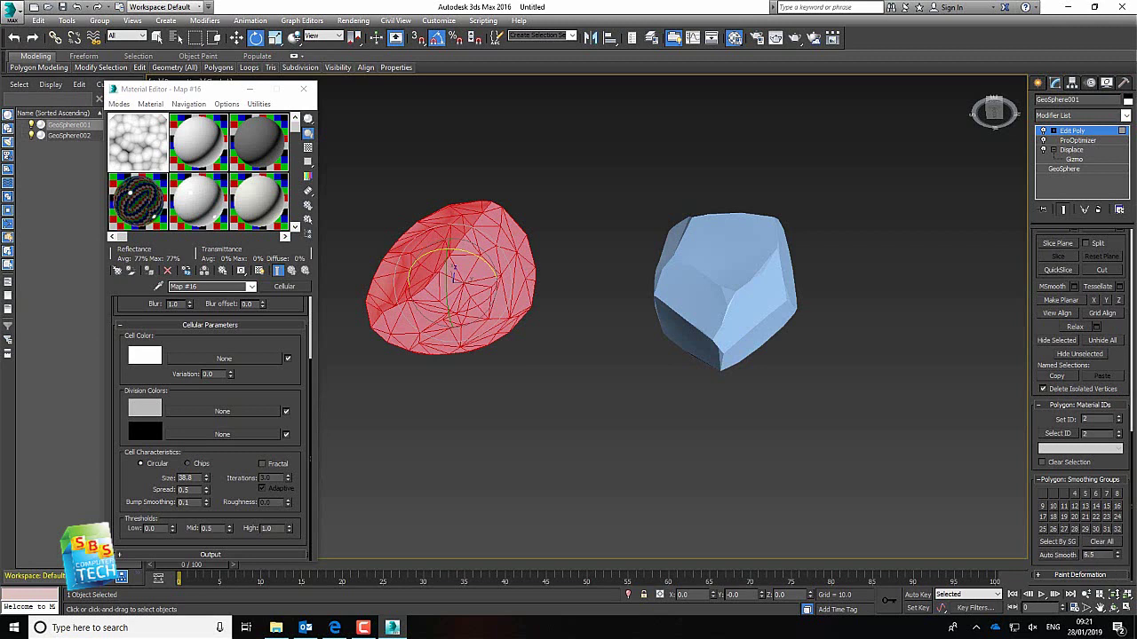
drag(1118, 555, 1118, 549)
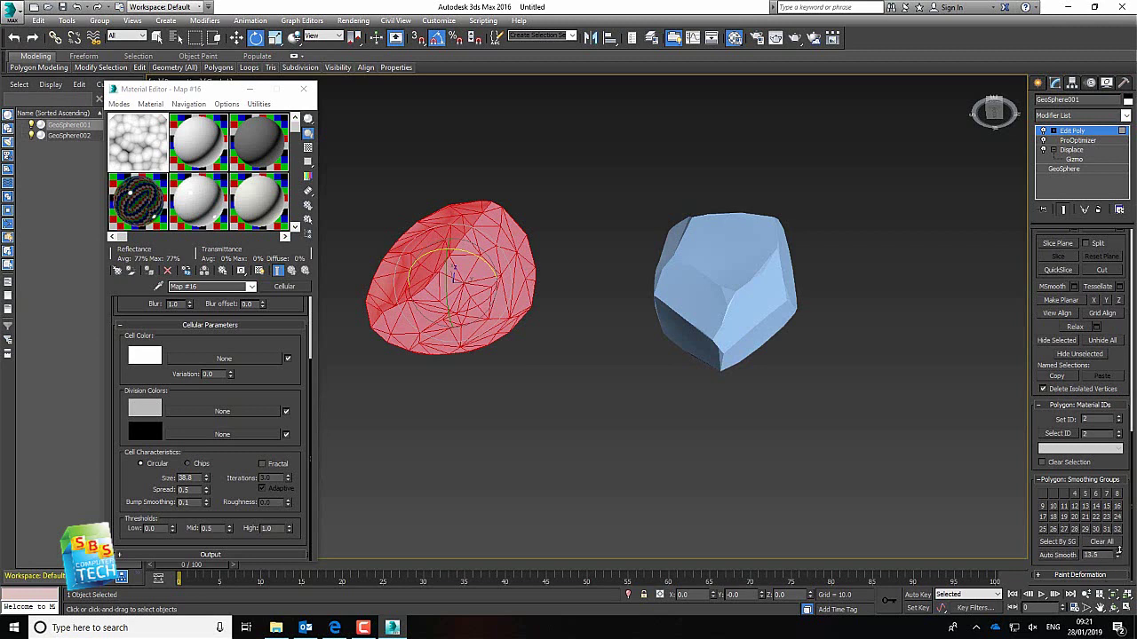
click(1057, 556)
Step: Clear the polygon selection to check the smoothed facets and return the rock to object level
click(236, 38)
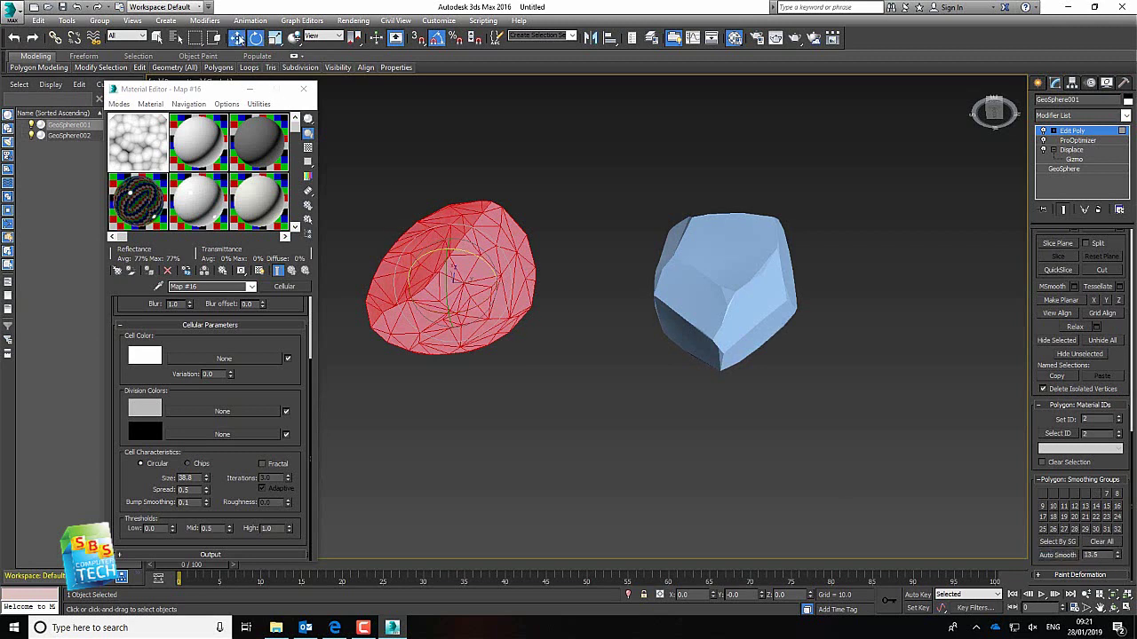
click(532, 334)
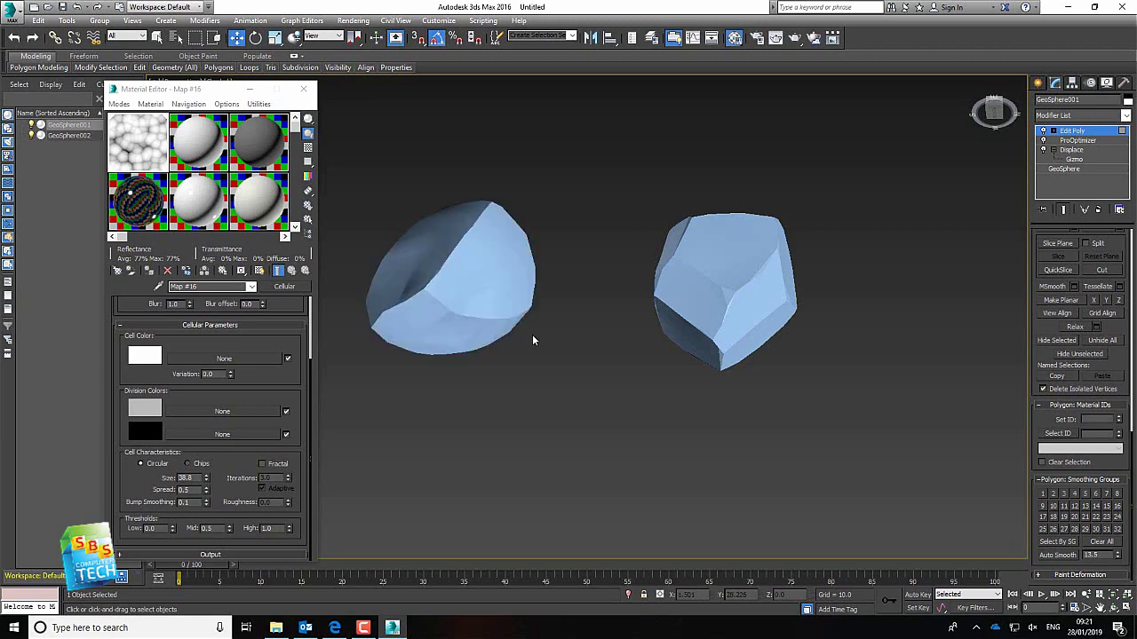
click(478, 296)
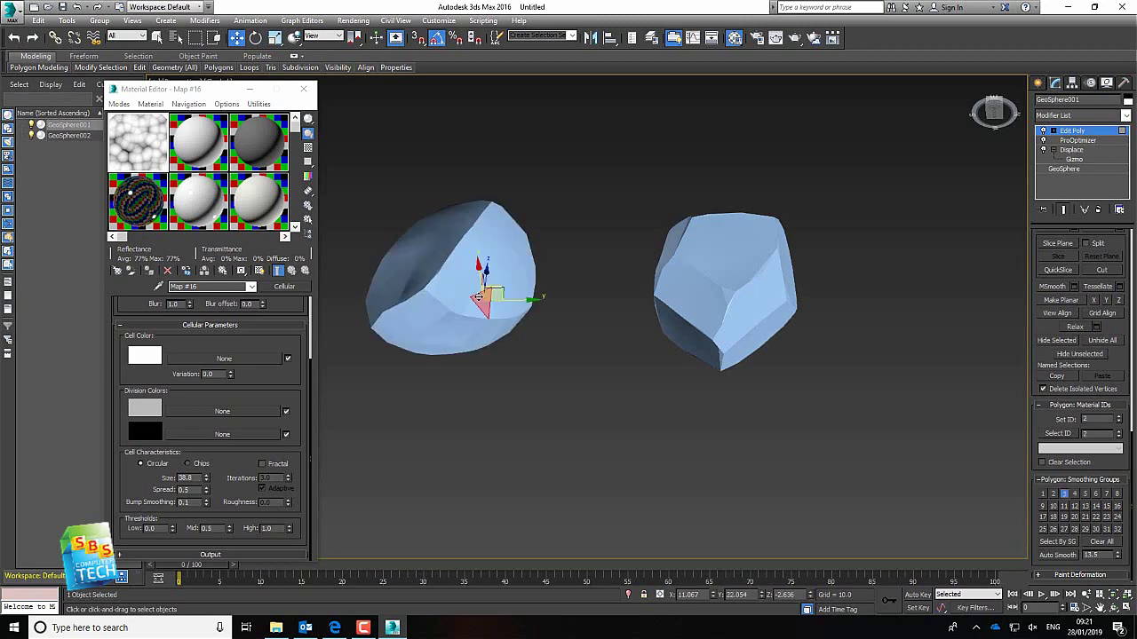
click(604, 282)
click(453, 284)
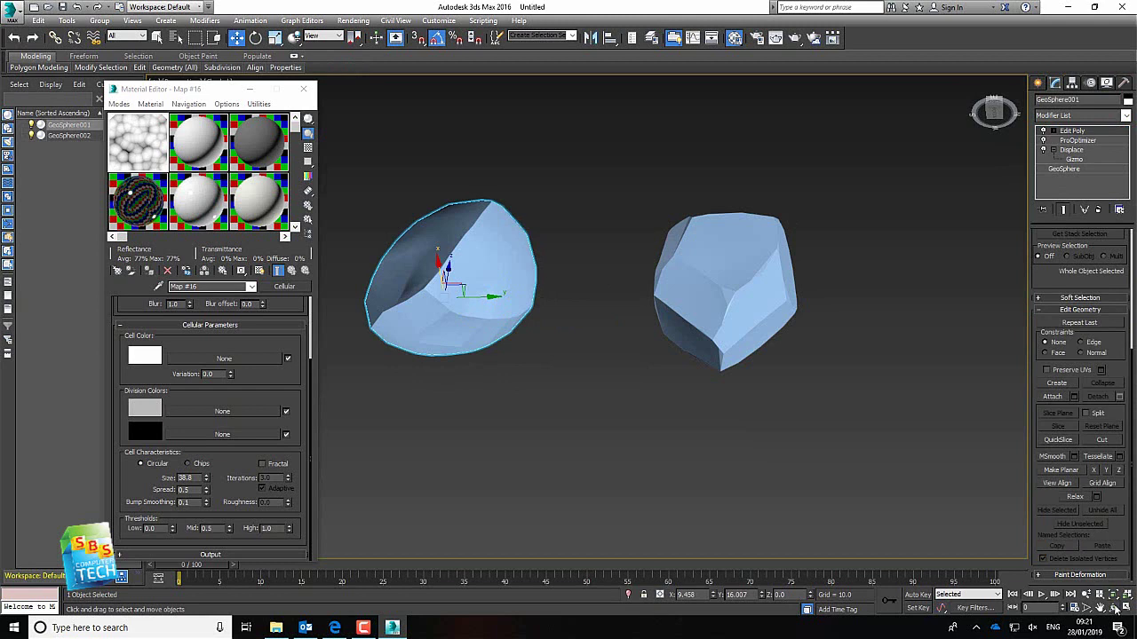
Step: Rotate the smoothed rock around several axes to adjust its orientation
click(254, 37)
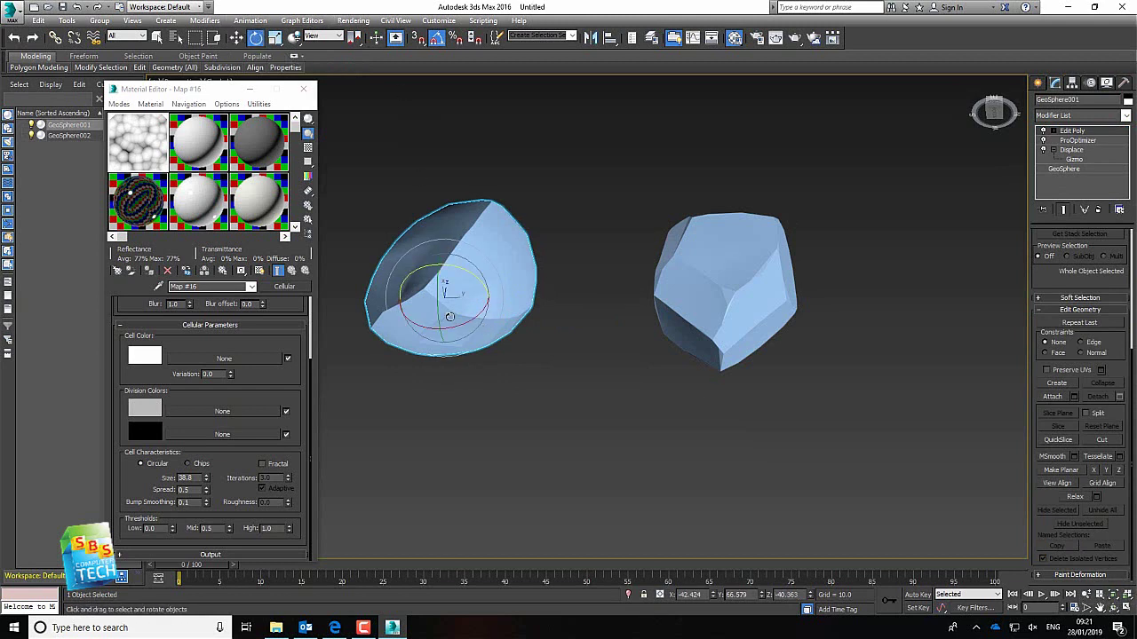
drag(449, 316, 416, 292)
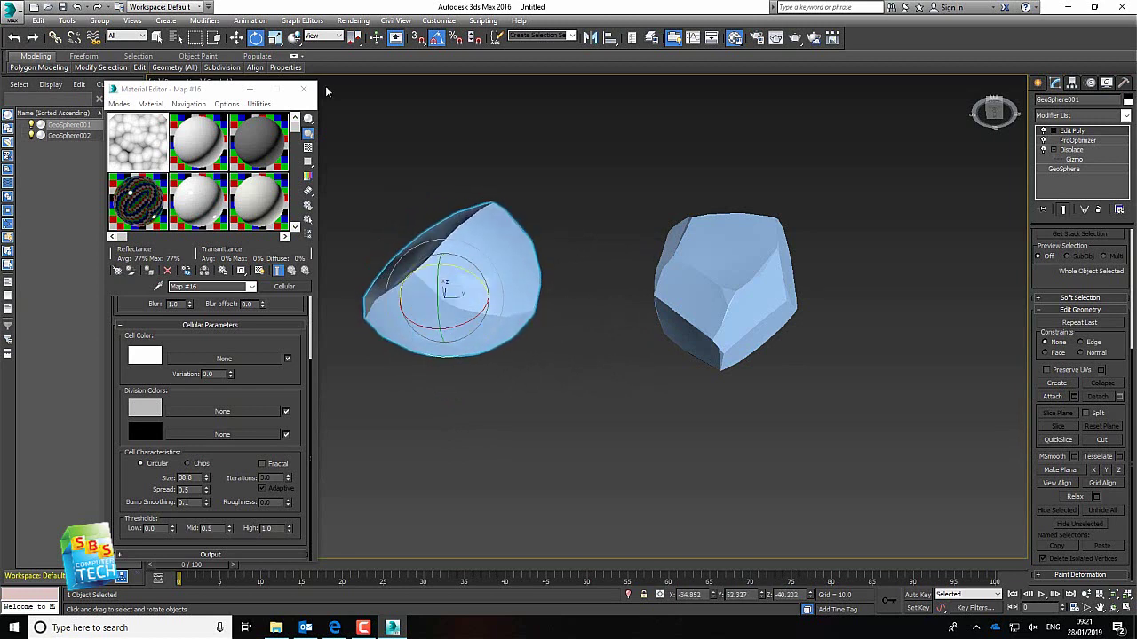
click(236, 37)
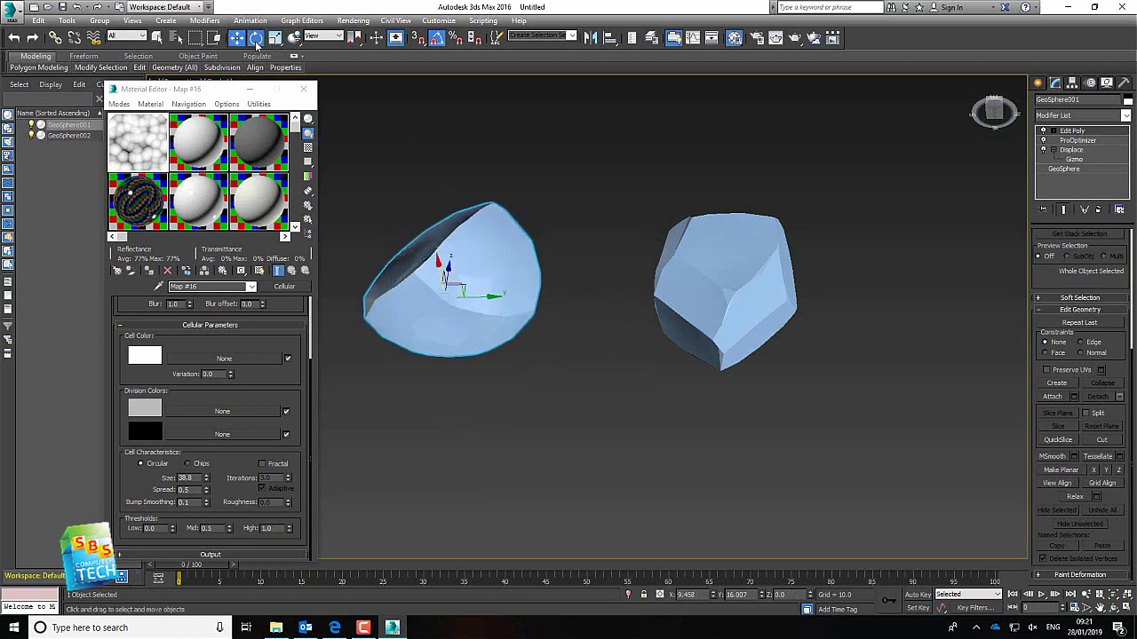
click(255, 37)
drag(469, 313, 393, 368)
drag(479, 311, 462, 293)
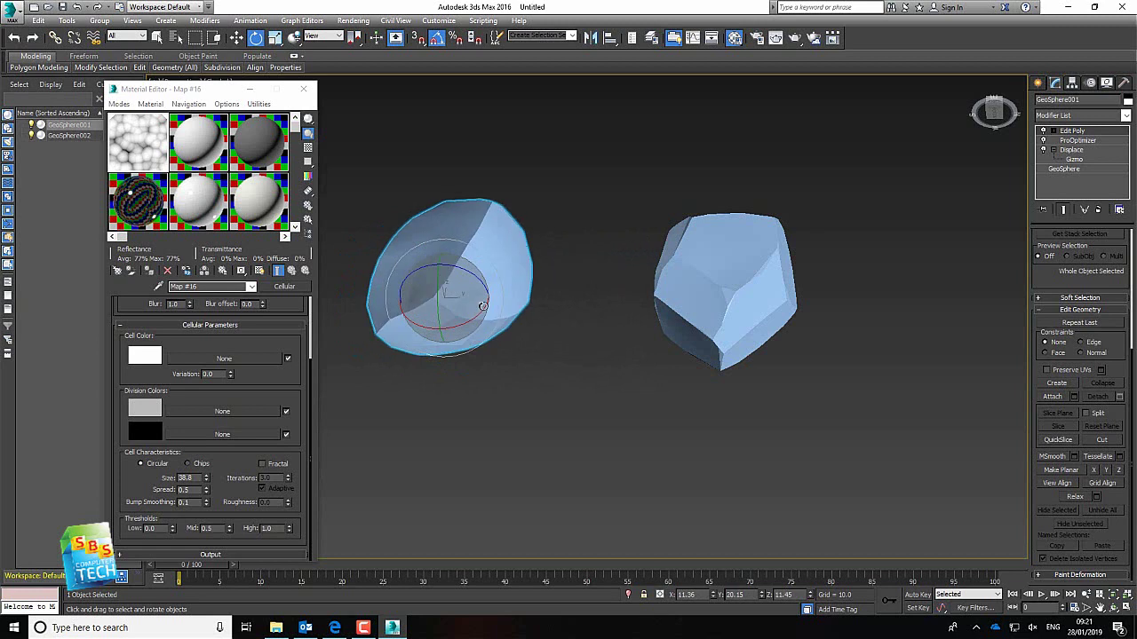
Step: Move the smoothed rock closer to the converted one, shift both along Y to free space, and deselect them
click(237, 38)
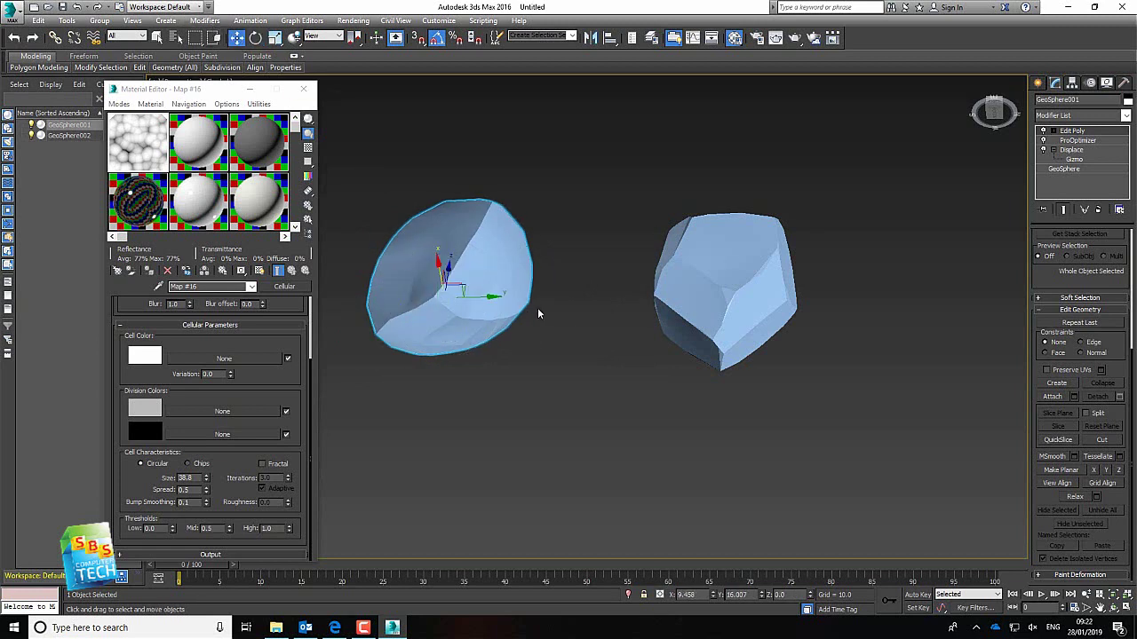
drag(490, 299, 572, 297)
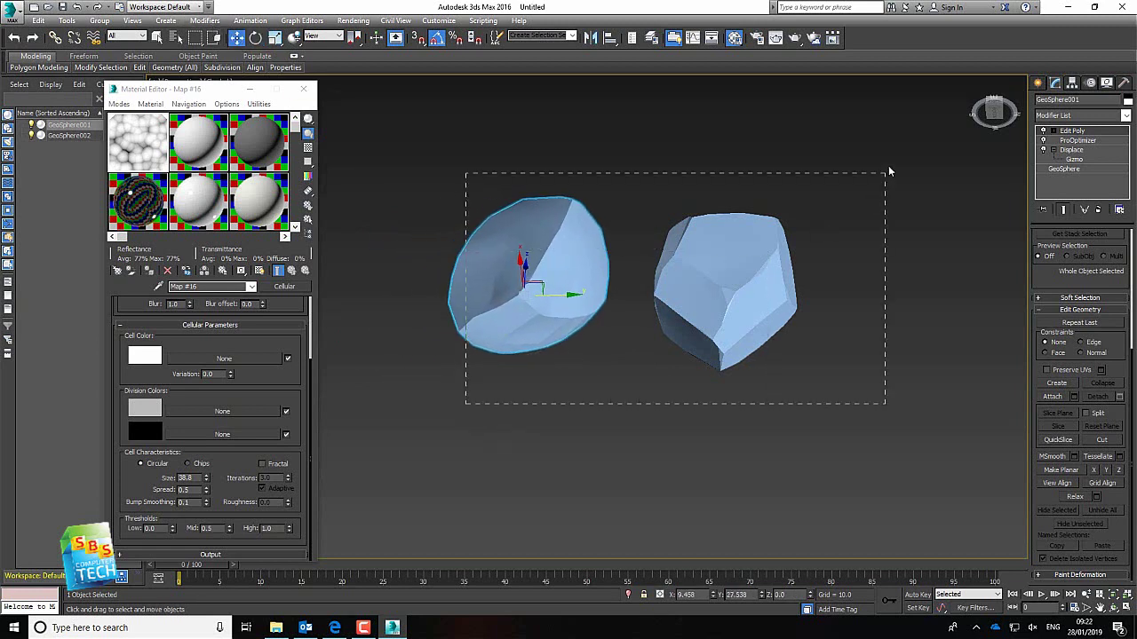
drag(888, 172, 889, 172)
drag(661, 281, 807, 280)
click(787, 349)
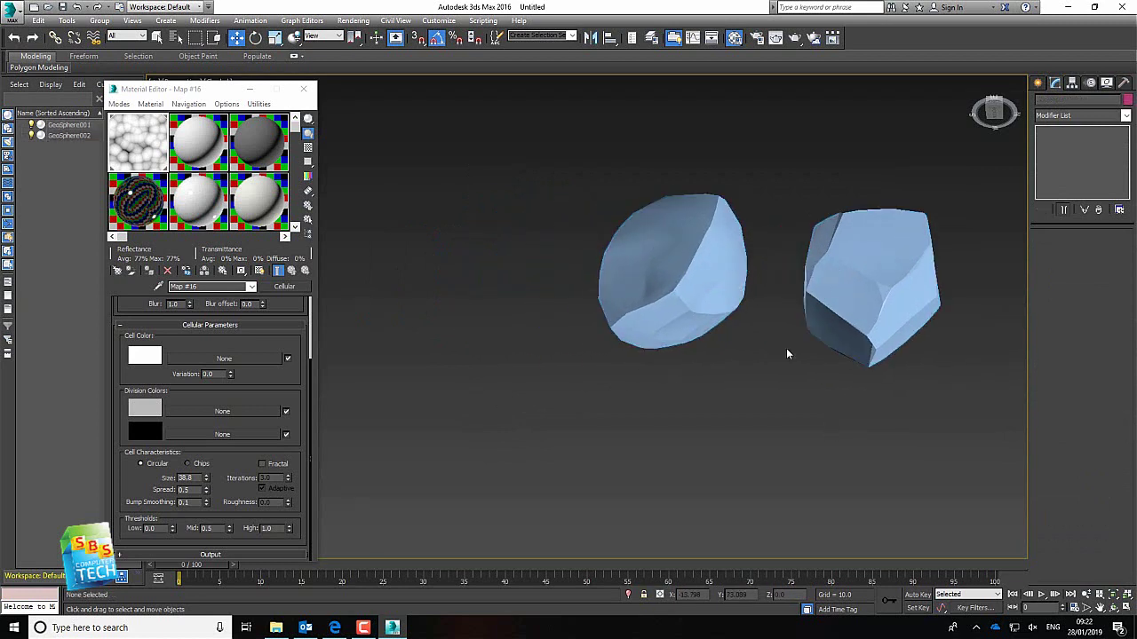
Step: Clone the smoothed rock as a single independent copy placed in the free space beside it
click(714, 295)
shift+drag(716, 296, 526, 297)
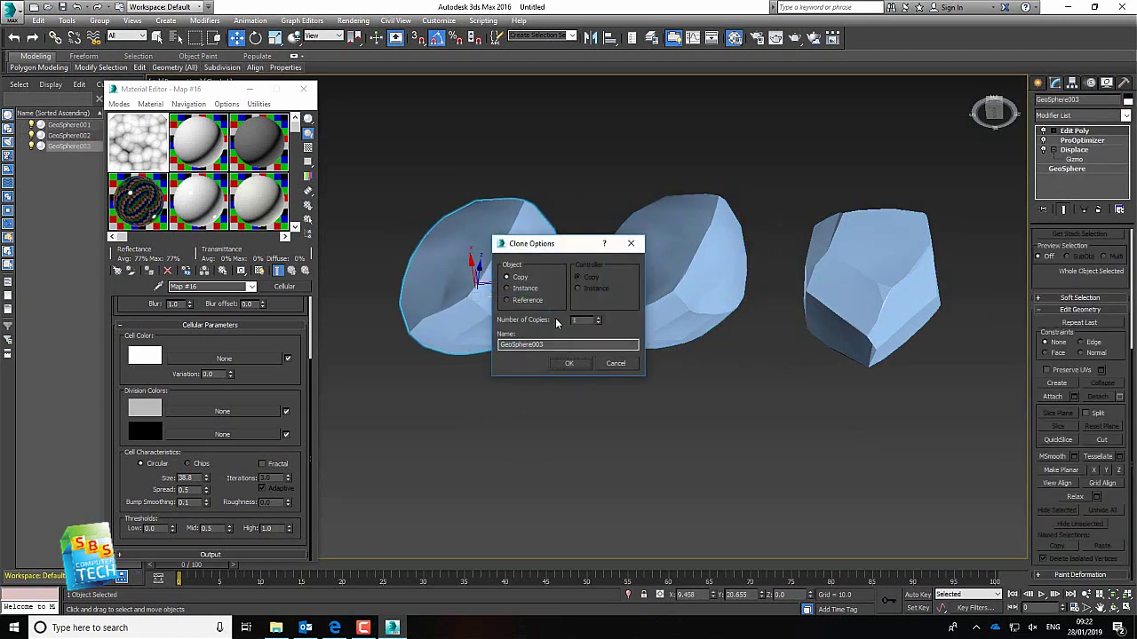
click(569, 364)
Step: Select the middle rock and rotate it so that it shows a different silhouette from its copy
click(703, 281)
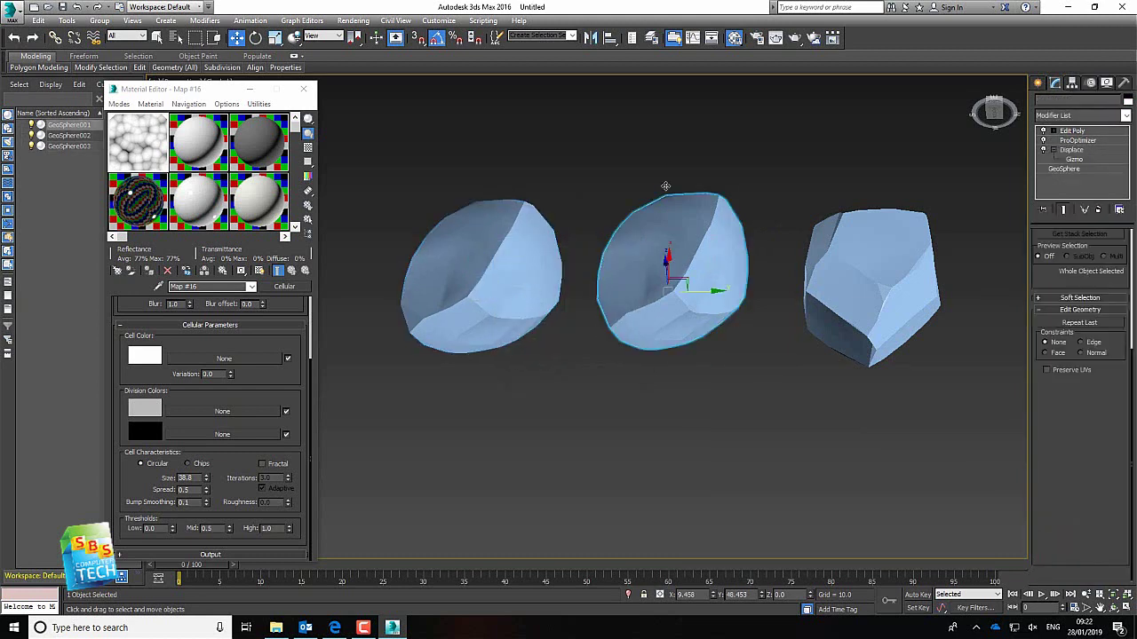
click(257, 37)
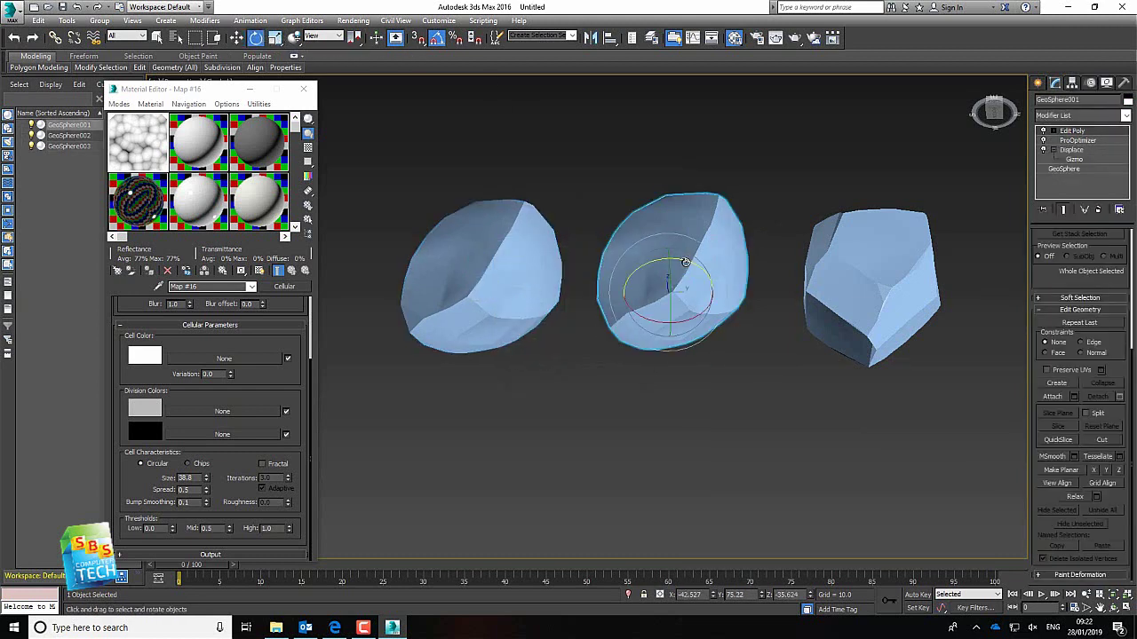
drag(684, 263, 618, 306)
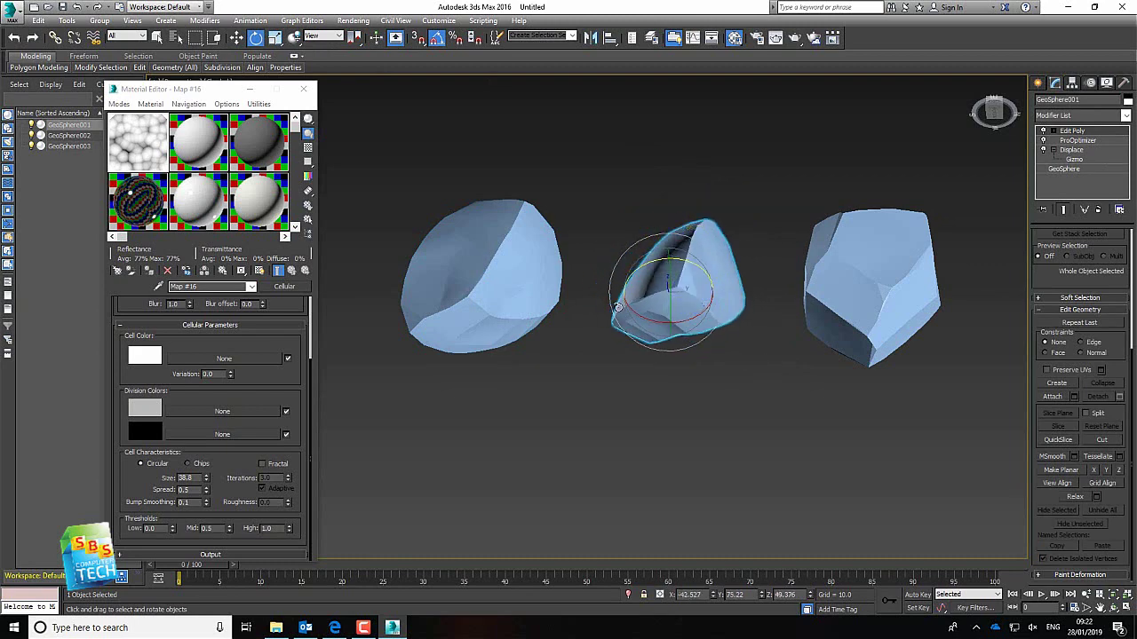
Step: Convert the rotated middle rock to an Editable Poly
click(479, 284)
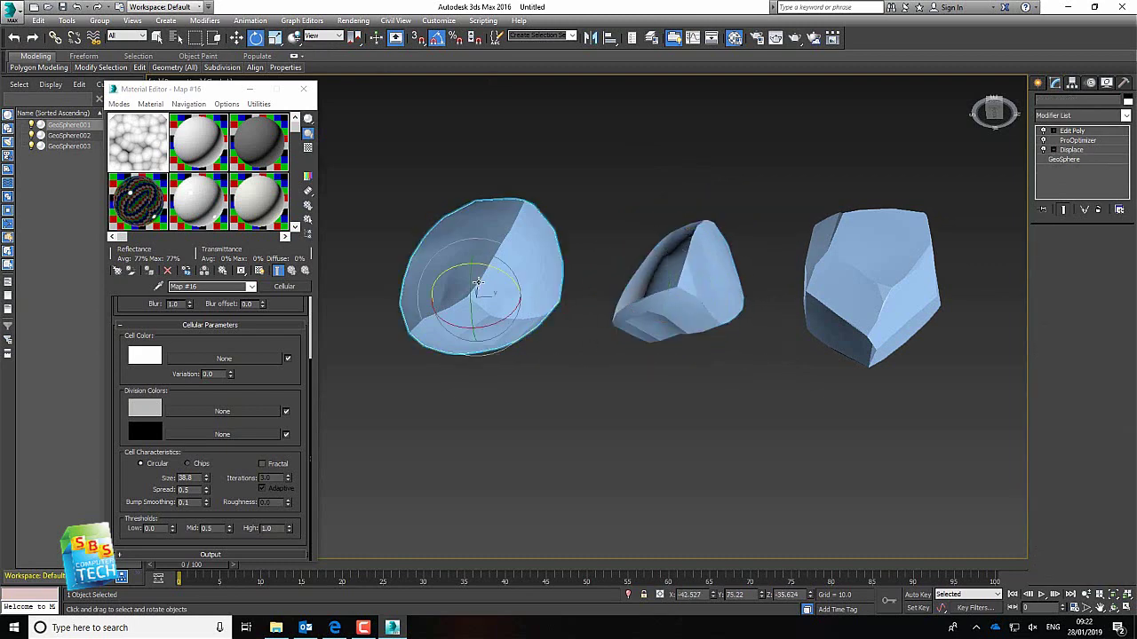
click(703, 270)
right_click(702, 270)
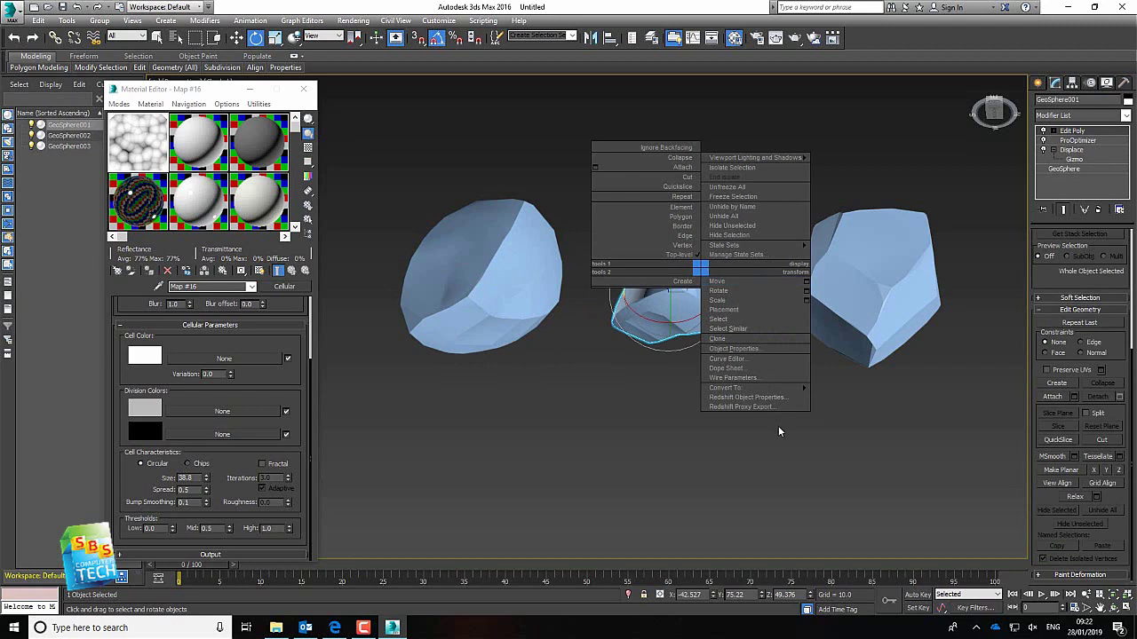
mouse_move(754, 387)
click(853, 410)
Step: Select the left rock, set the Cellular map size to 46.2, and set its Displace strength to -12.082
click(484, 266)
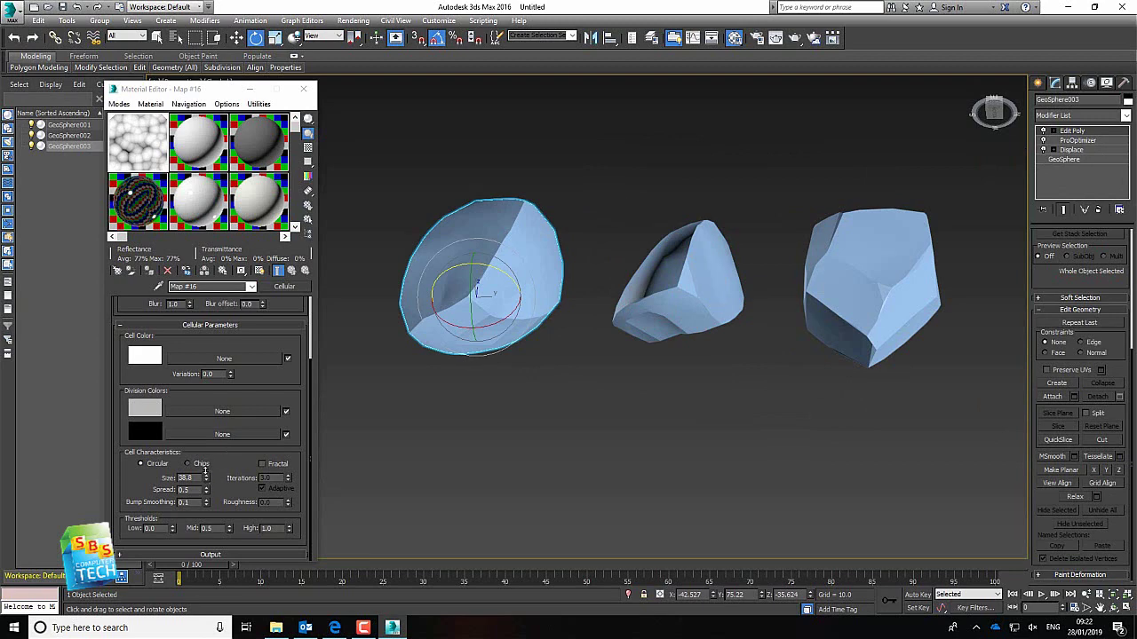
mouse_move(206, 478)
mouse_down()
mouse_move(198, 427)
mouse_move(206, 477)
mouse_up()
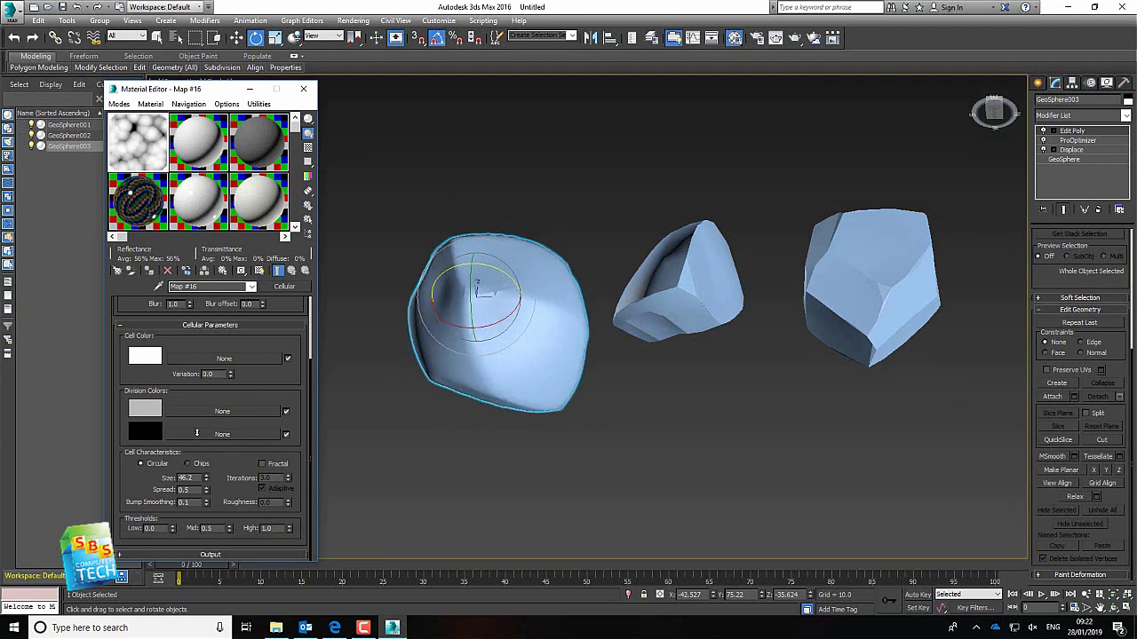
click(1072, 150)
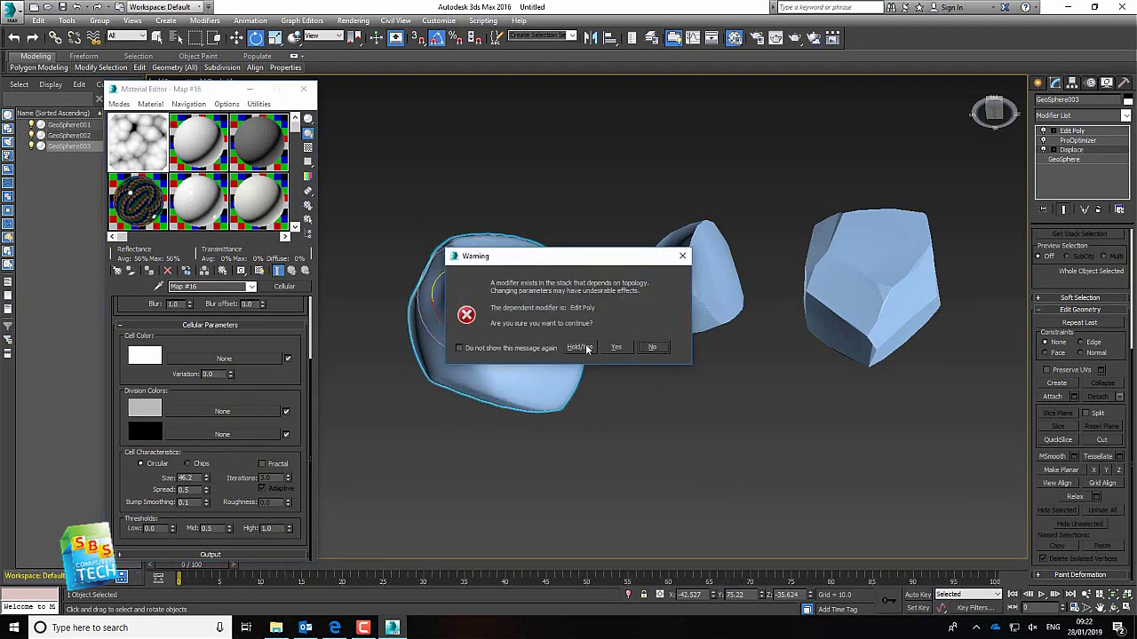
click(615, 348)
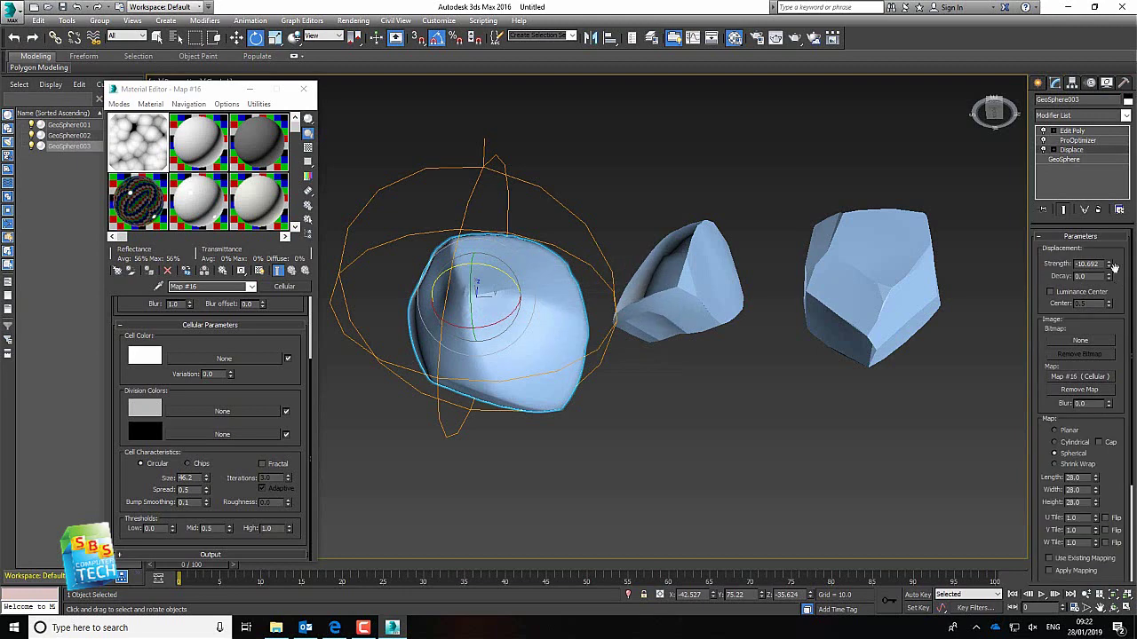
drag(1113, 267, 1088, 266)
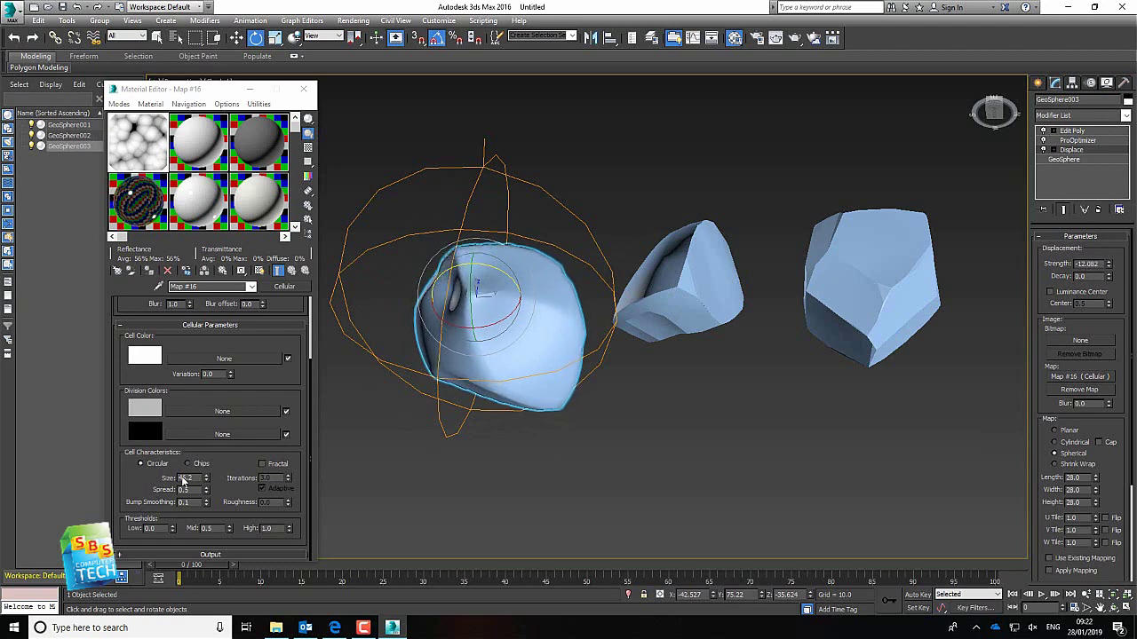
Step: Try Cellular map sizes of 41.7 and 25 on the left rock
text(41.7)
key(Return)
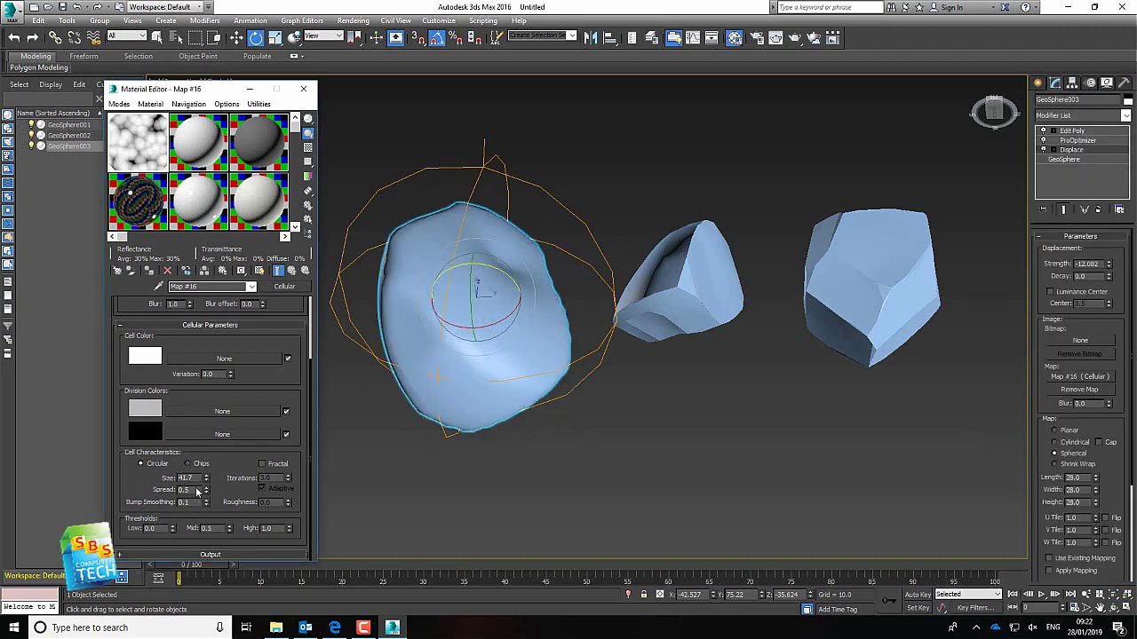
text(25)
key(Return)
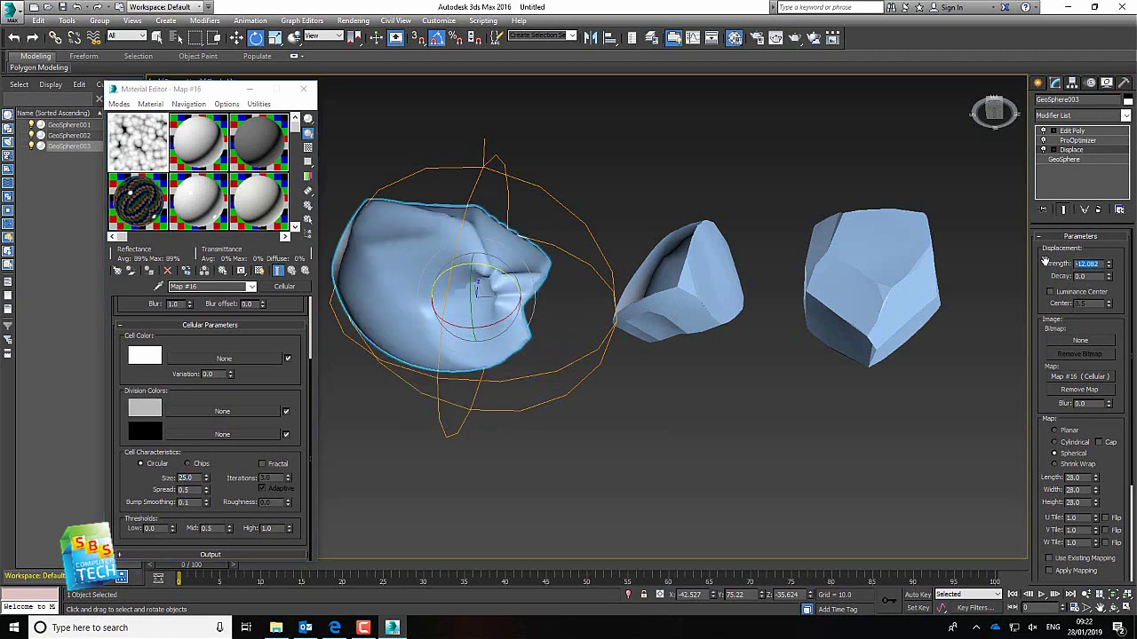
Step: Set the left rock's Displace strength to -8, and fine-tune it to -9.28
double_click(1087, 264)
text(-1)
text(8)
key(Return)
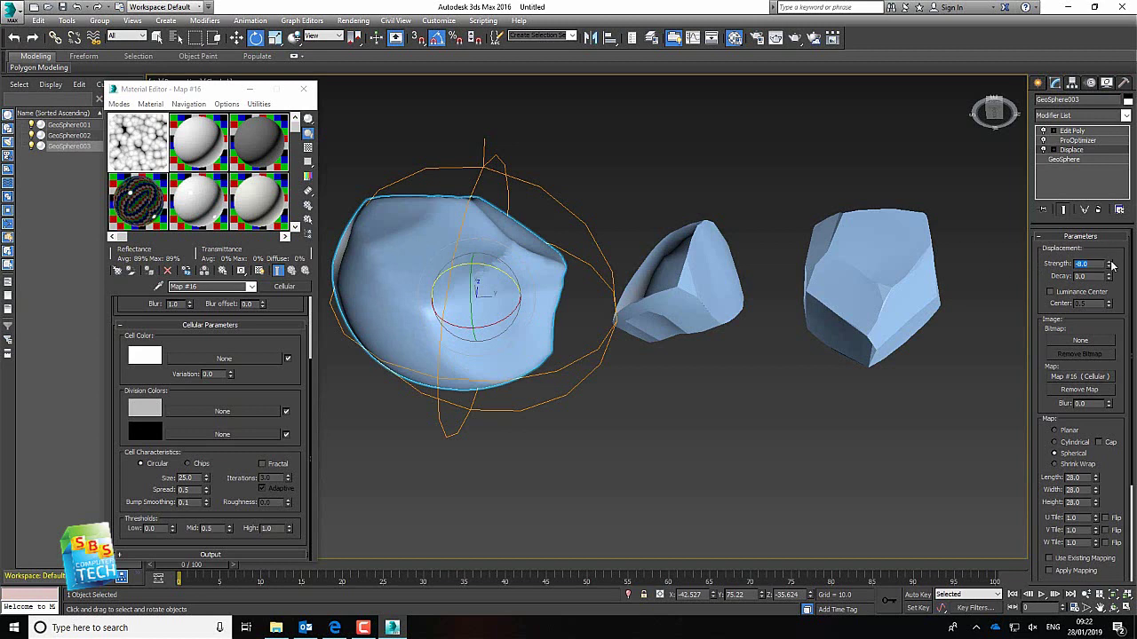
mouse_move(1109, 267)
mouse_down()
mouse_move(1102, 295)
mouse_move(1106, 268)
mouse_up()
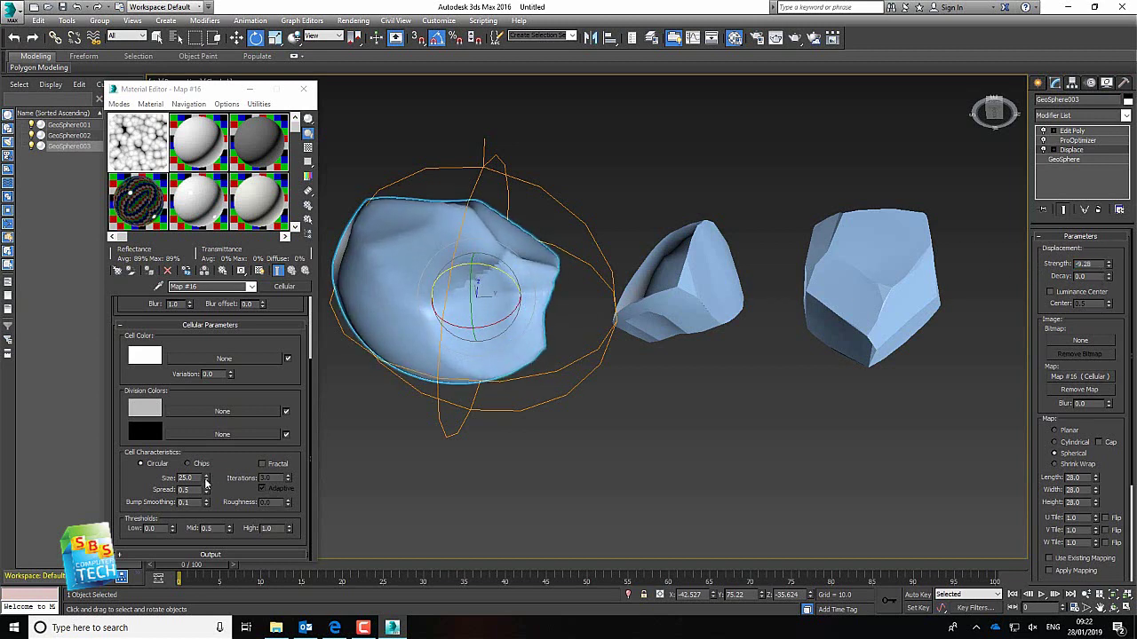
Step: Try a Cellular size of 22.4 with Displace strength -14.57, followed by Cellular sizes of 20.7 and 25
drag(209, 479, 207, 490)
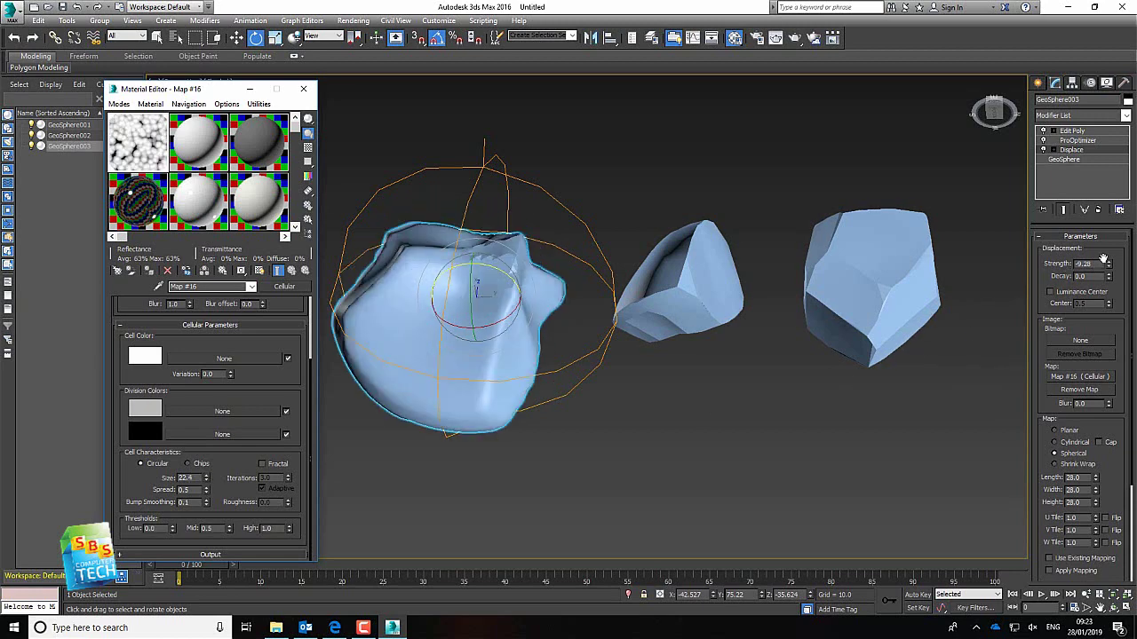
drag(1107, 263, 1107, 282)
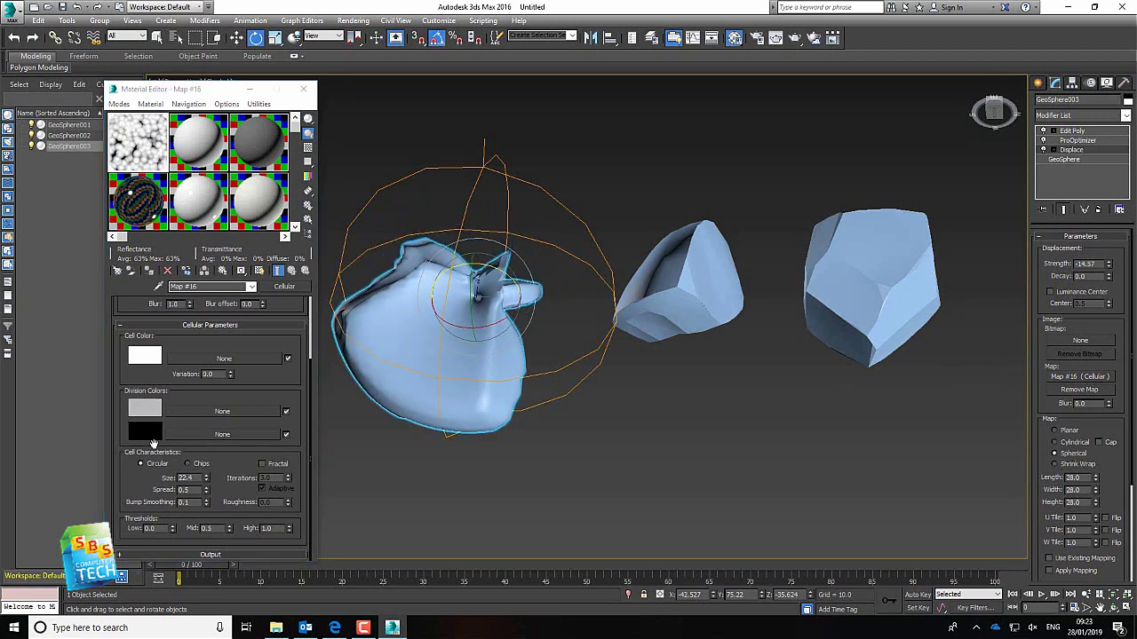
drag(207, 485, 206, 488)
click(195, 480)
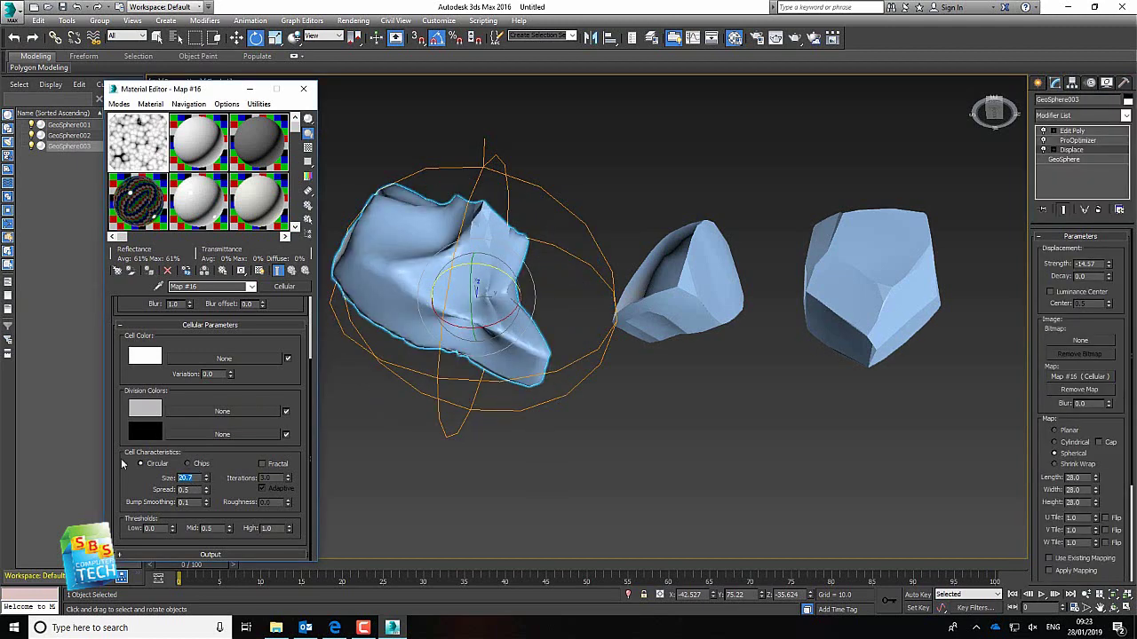
key(Return)
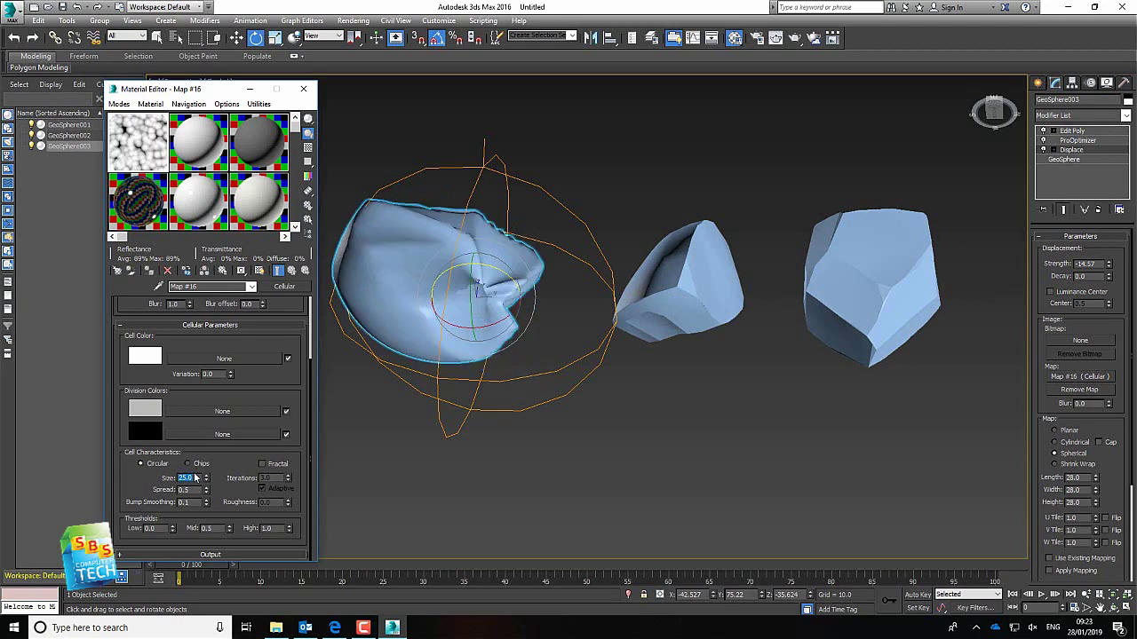
Step: Set the Cellular size to 37.9 and the Displace strength to -10.053, and rotate the left rock to another side
drag(206, 477, 212, 399)
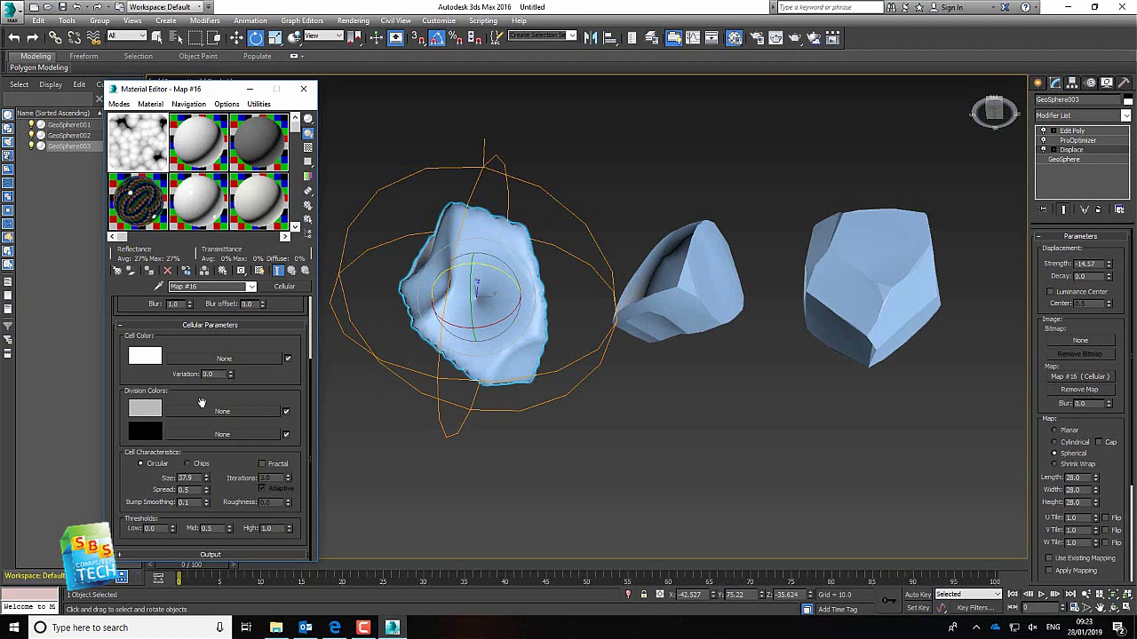
click(1110, 269)
drag(1109, 269, 1102, 247)
drag(464, 345, 619, 473)
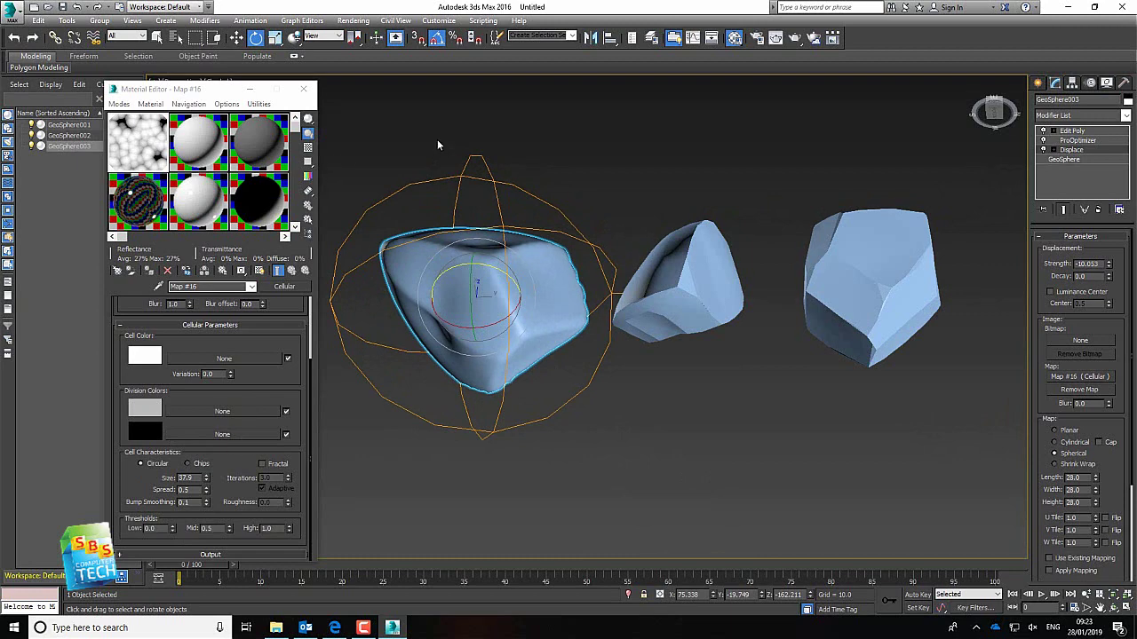
Step: Recalculate the left rock's ProOptimizer at the existing vertex percentage, accepting the topology change
click(1074, 142)
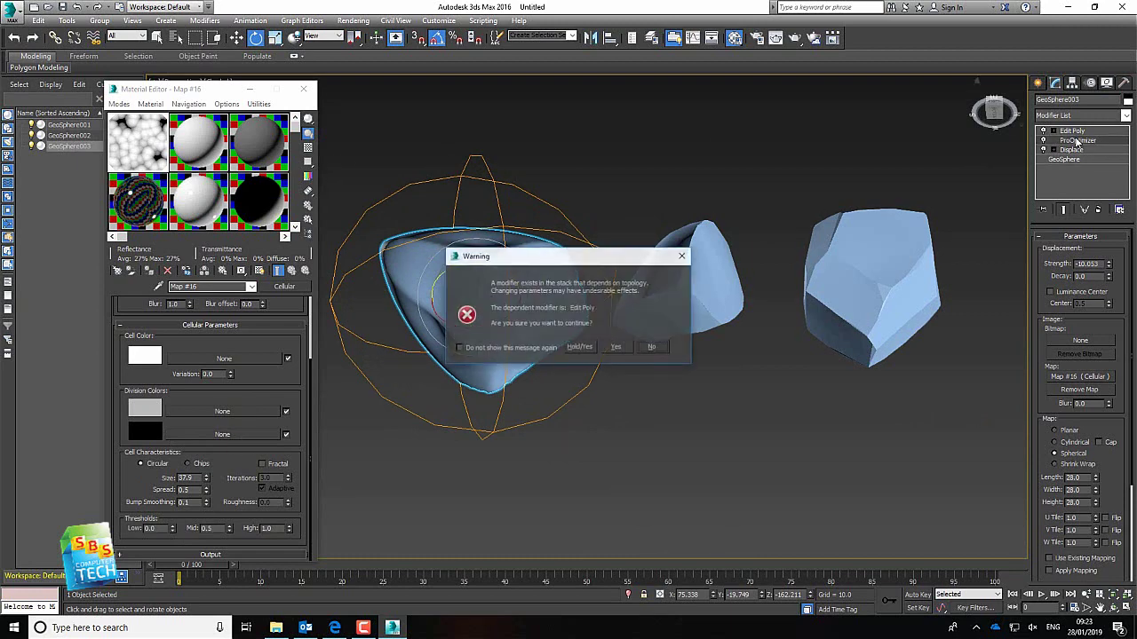
click(621, 346)
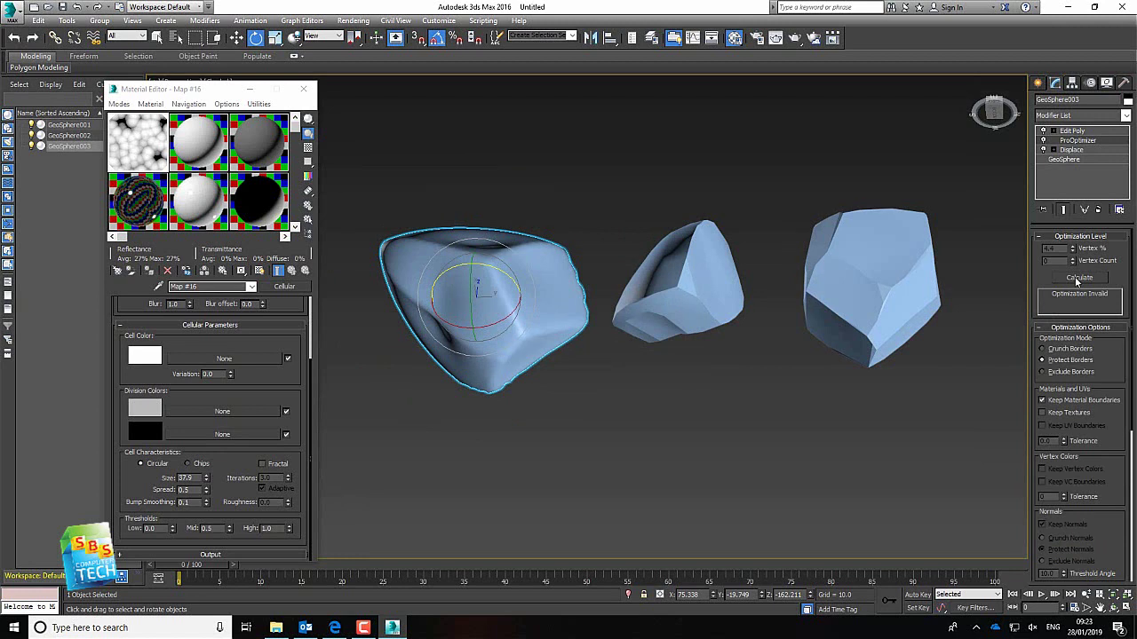
click(1077, 278)
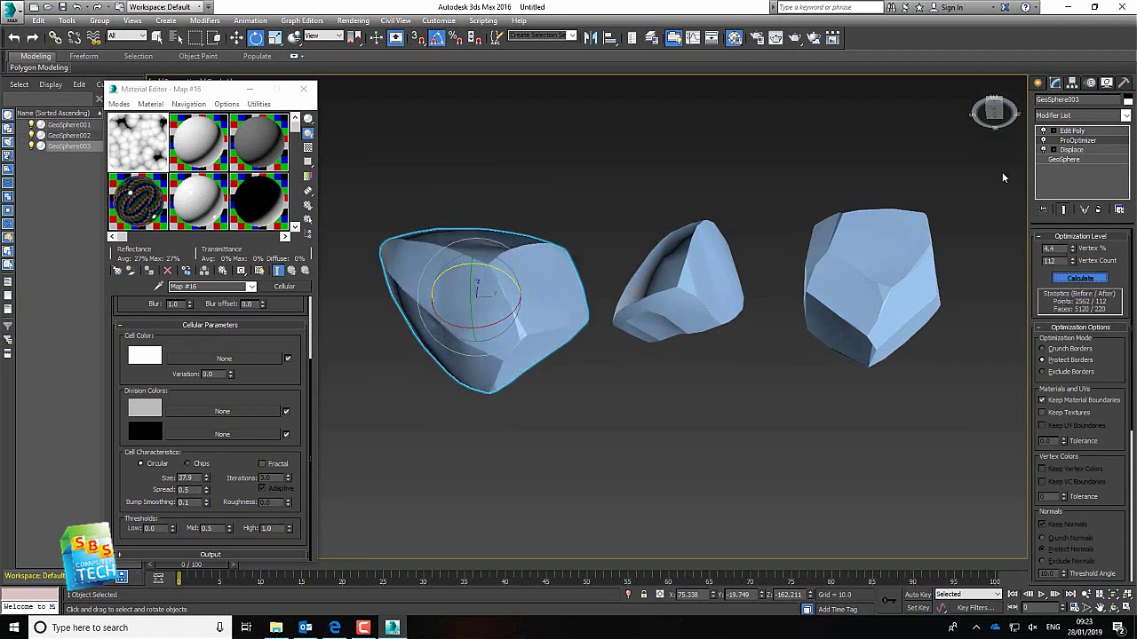
Step: Return to the left rock's Edit Poly modifier and select all of its polygons
click(1073, 132)
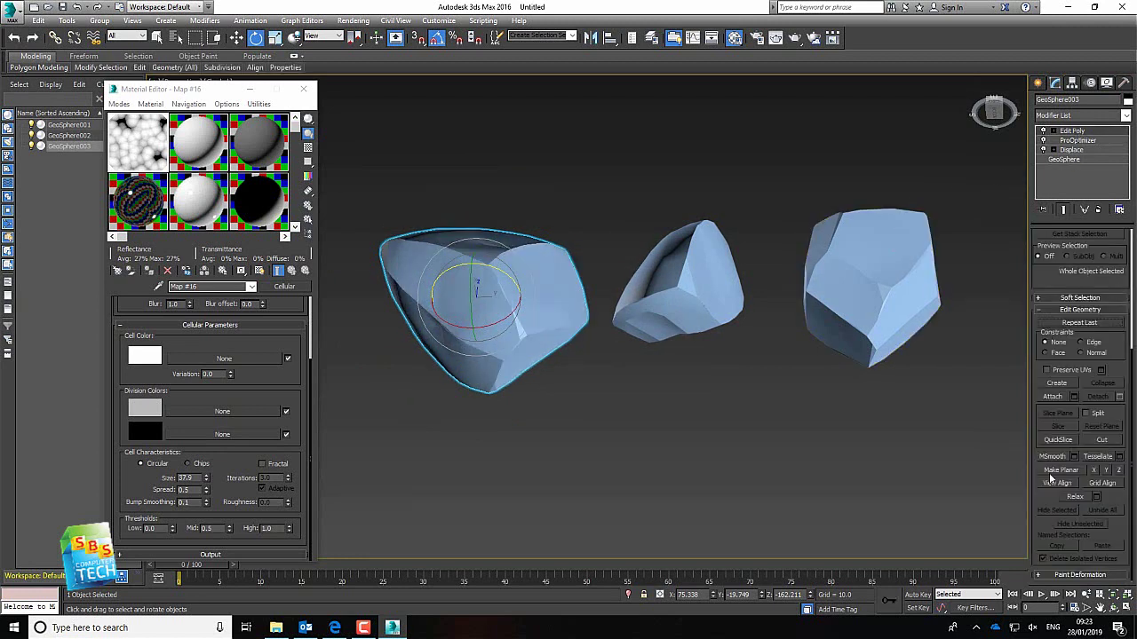
scroll(1090, 300, up, 4)
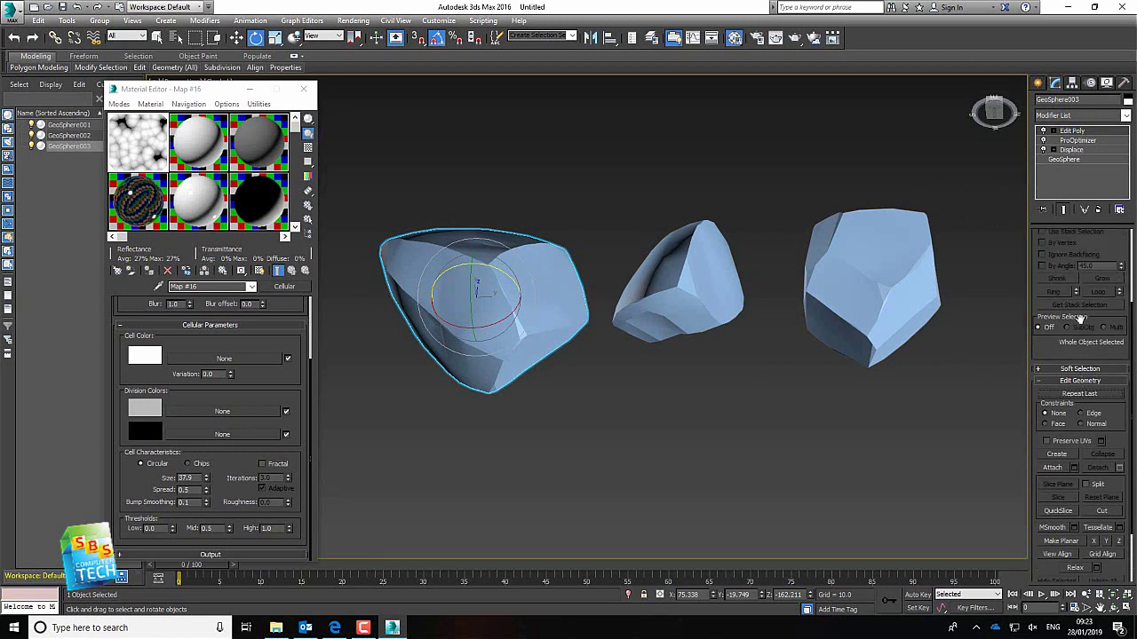
click(1092, 288)
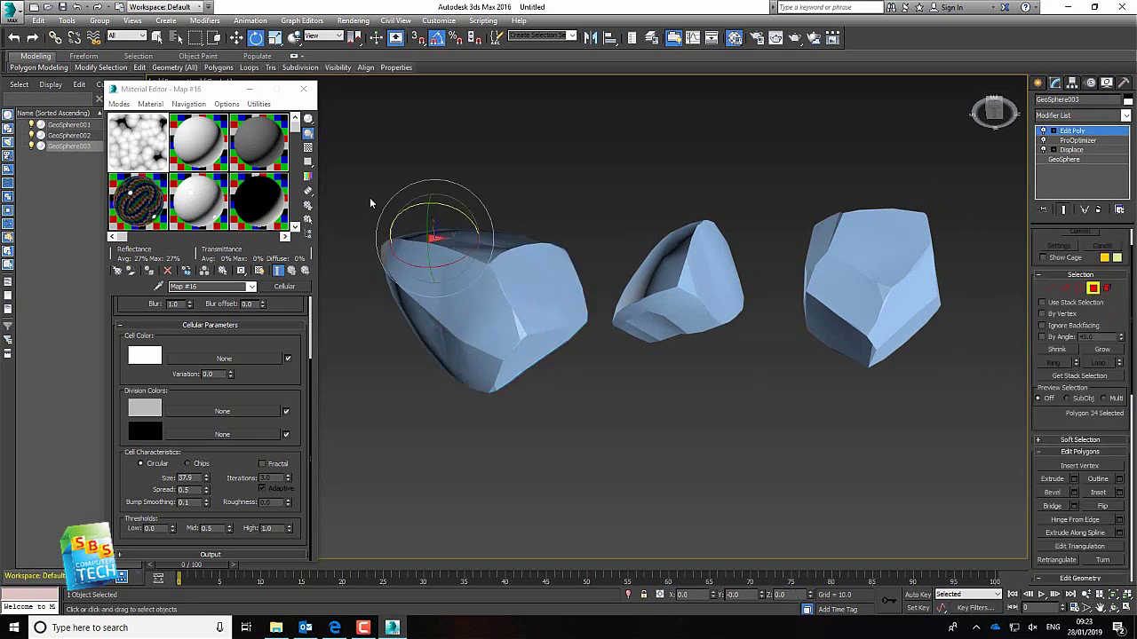
drag(585, 458, 595, 462)
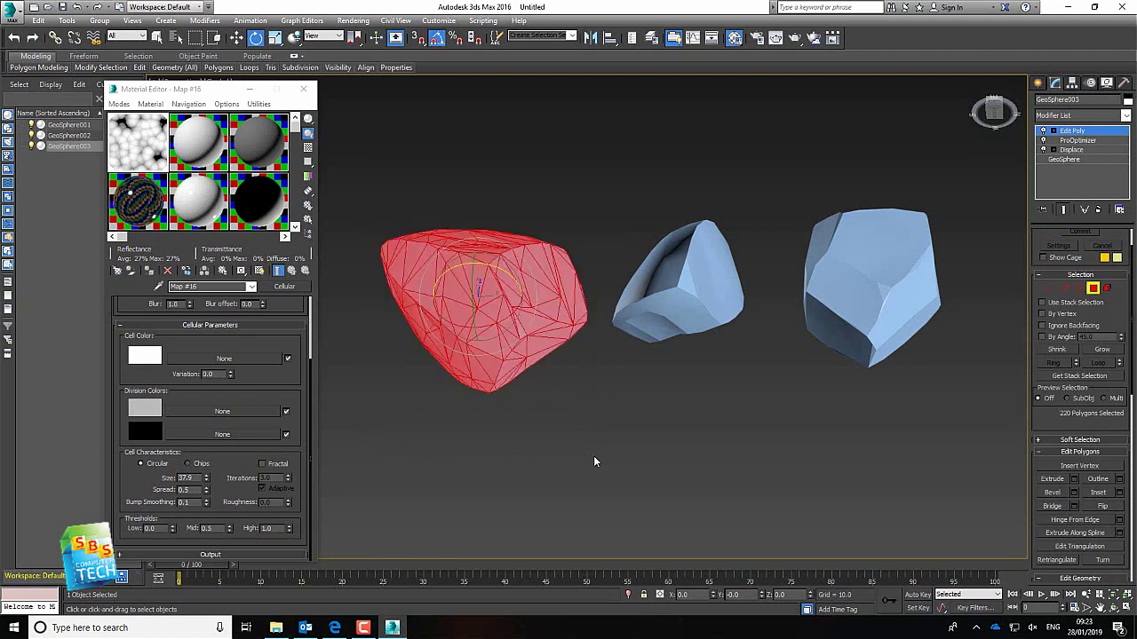
Step: Auto-smooth the selected polygons with a threshold of 8.0, and deselect them to check the shading
drag(1128, 389, 1121, 554)
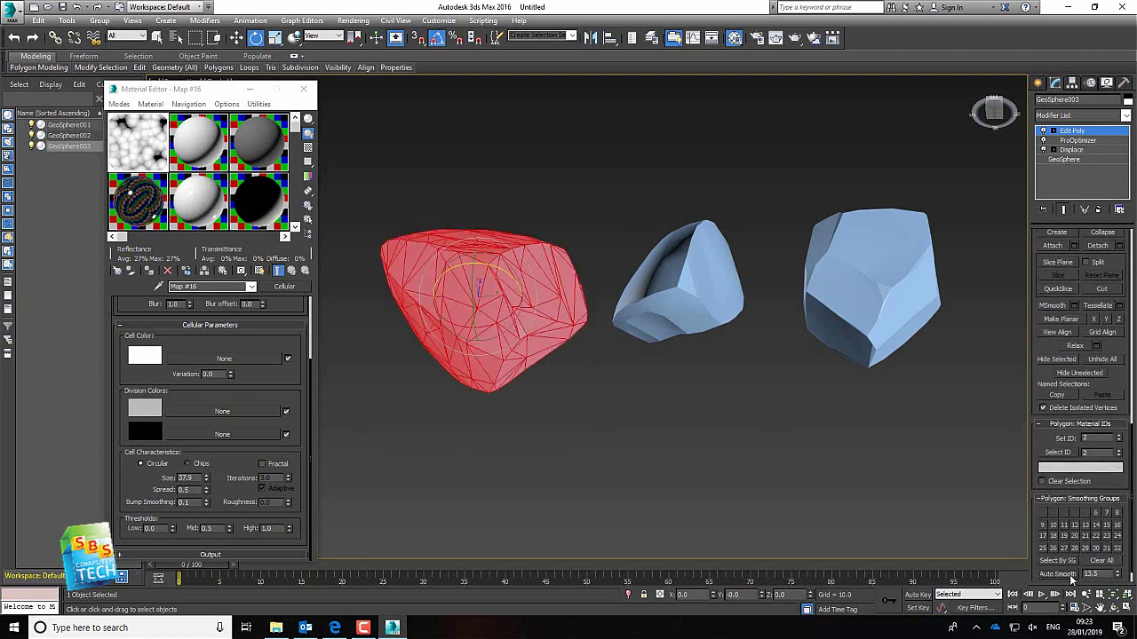
mouse_move(1118, 578)
mouse_down()
mouse_move(1118, 595)
mouse_move(1118, 569)
mouse_up()
click(1070, 575)
key(w)
click(556, 195)
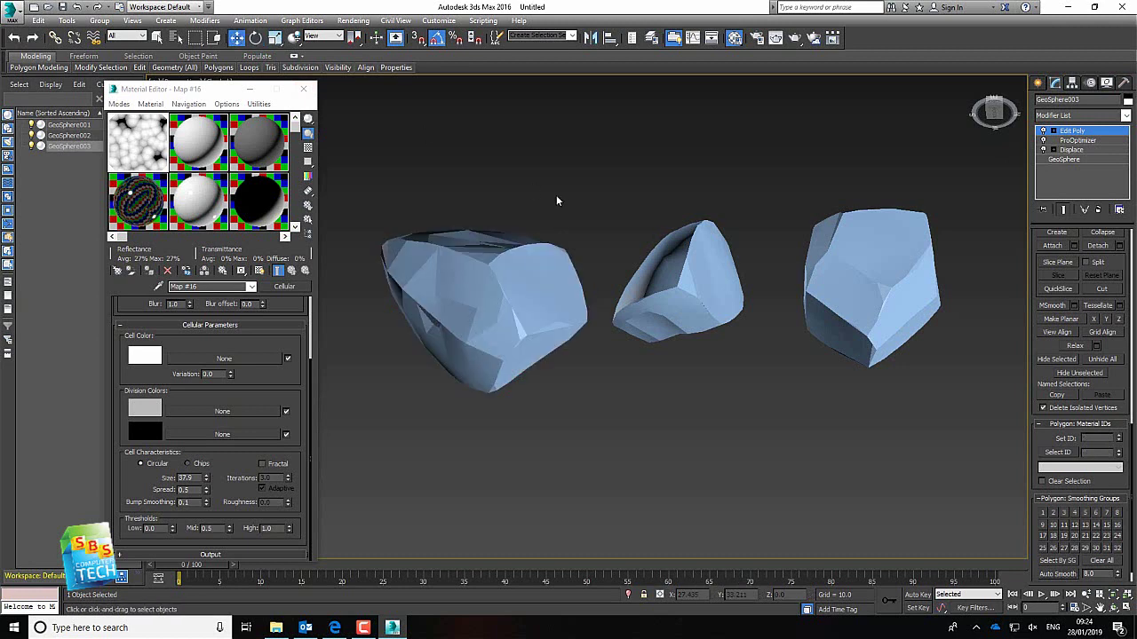
Step: Set the Auto Smooth threshold to 15.5, reselect all polygons of the left rock, apply the smoothing, and deselect them
drag(1119, 577, 1117, 563)
click(476, 281)
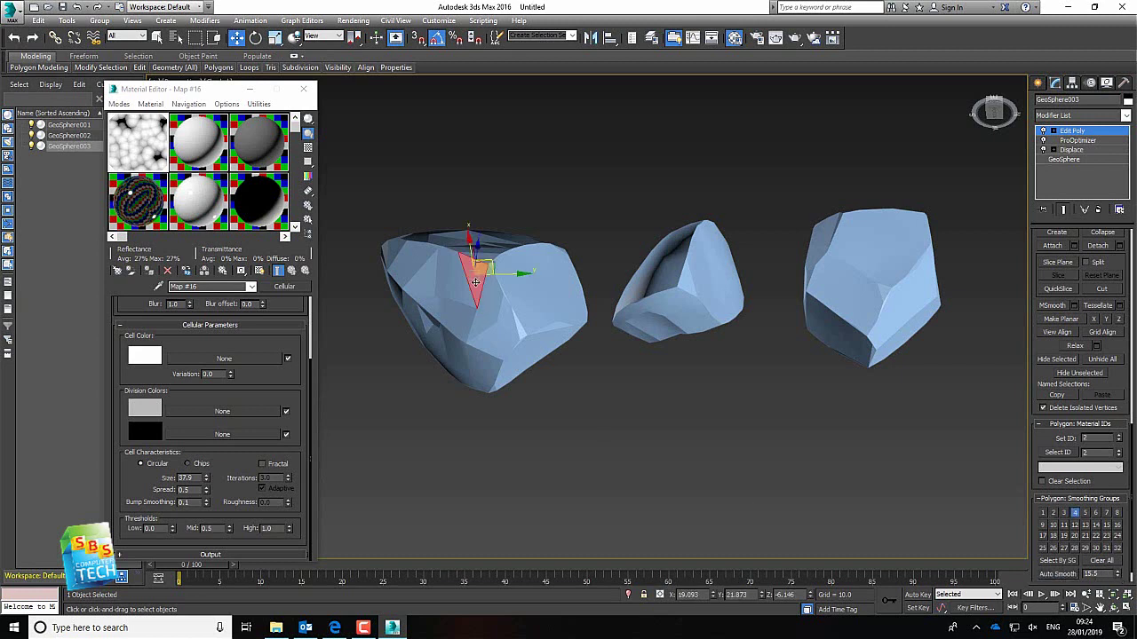
drag(338, 169, 655, 456)
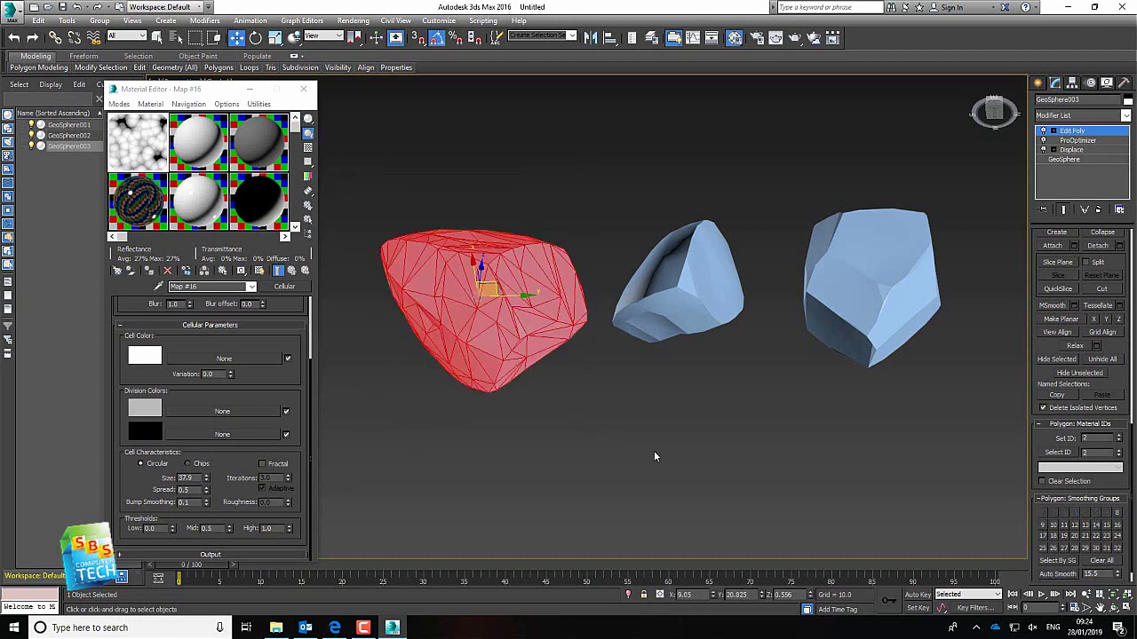
click(1071, 576)
click(647, 451)
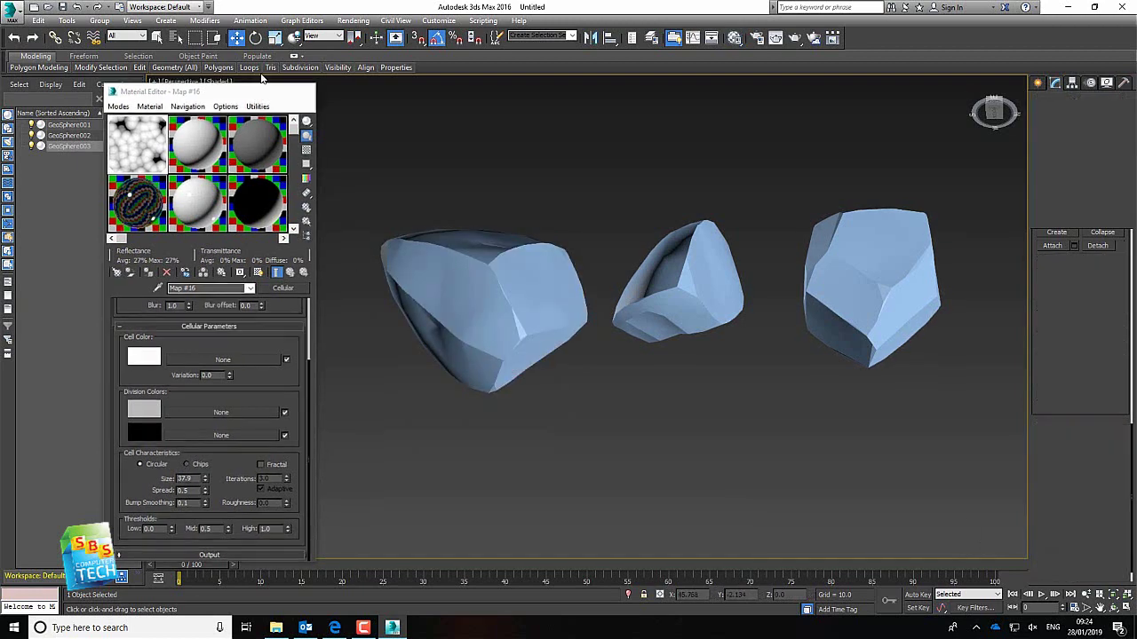
Step: Close the Material Editor, leave polygon editing, and rotate the left rock until it shows a distinct upright silhouette
click(303, 89)
click(255, 38)
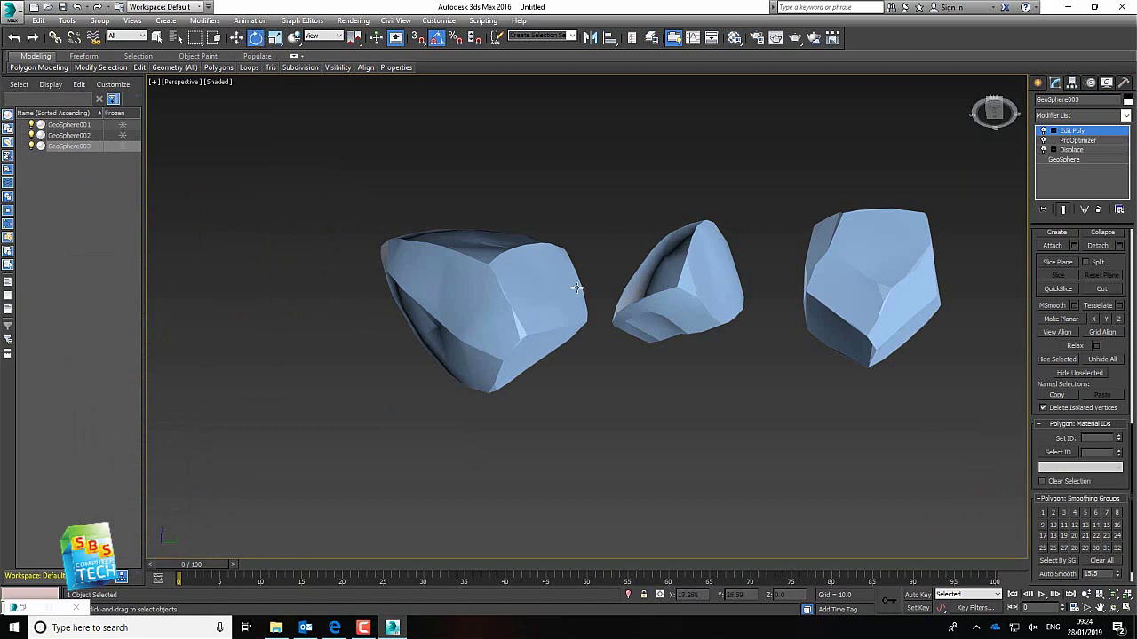
click(1073, 131)
drag(481, 308, 437, 284)
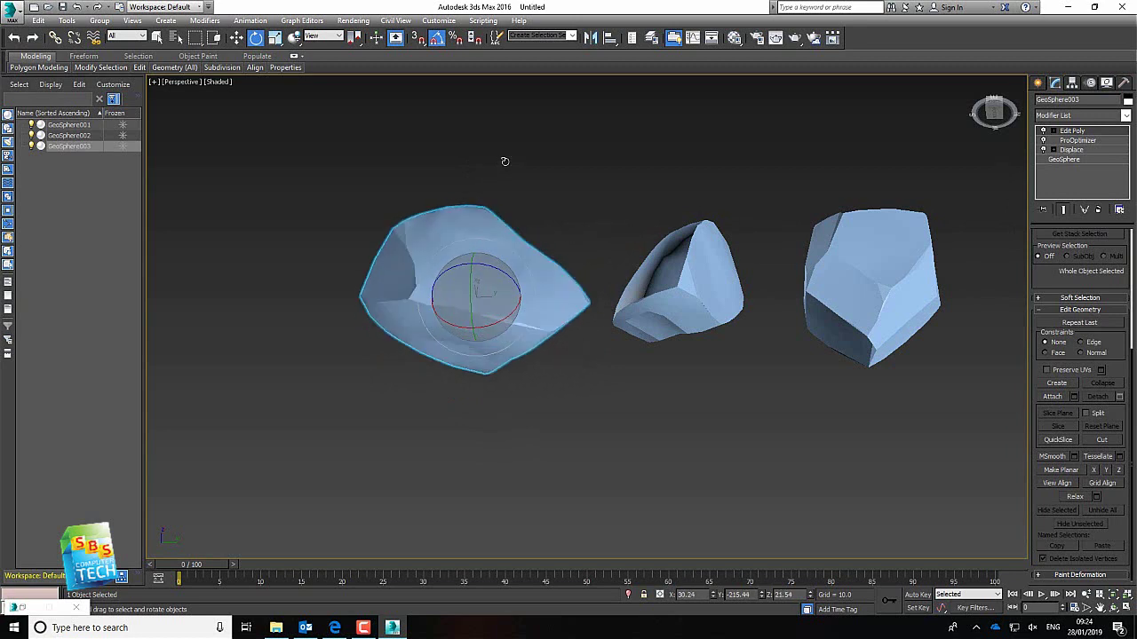
drag(510, 156, 448, 179)
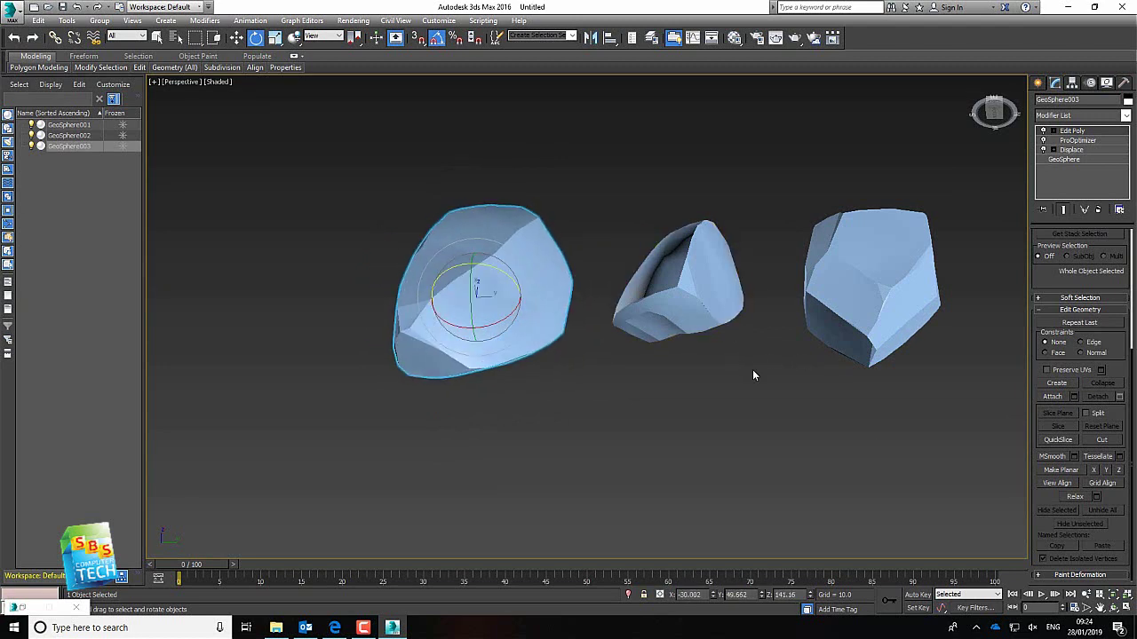
drag(505, 316, 427, 403)
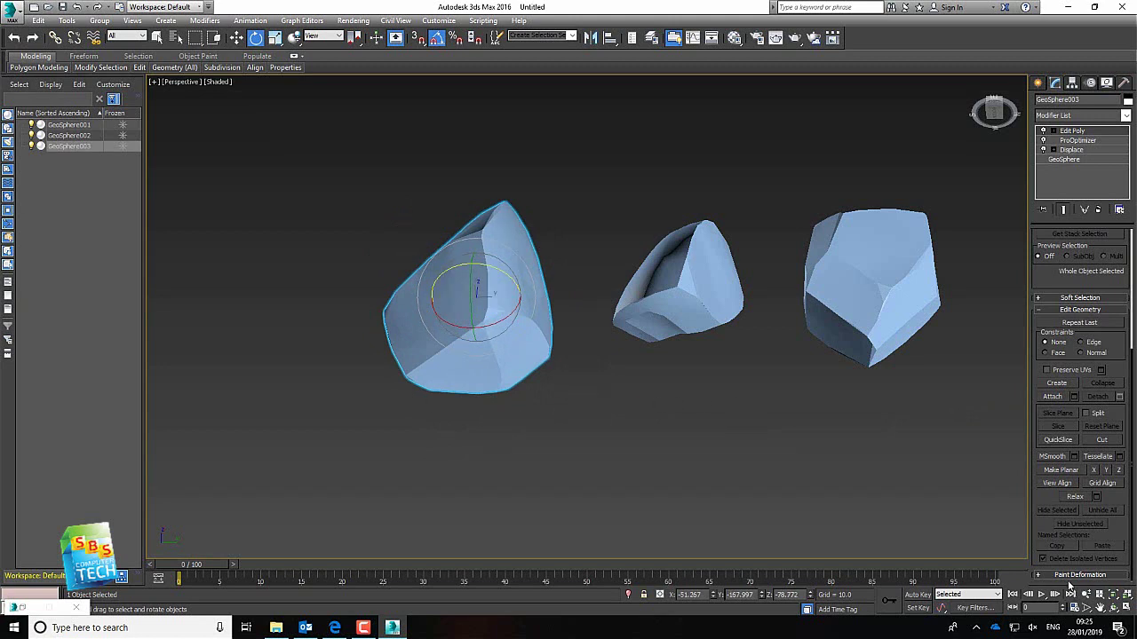
Step: Scale the left rock down uniformly to about 106.6 % to bring it closer to the middle rock's size
click(1099, 607)
drag(705, 375, 649, 449)
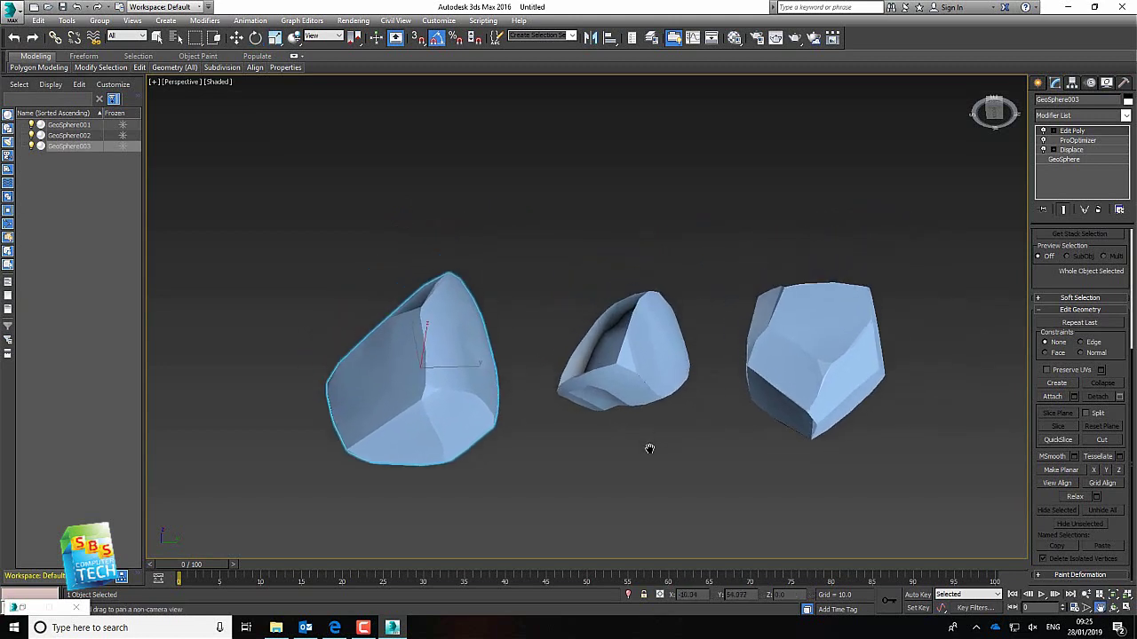
click(275, 37)
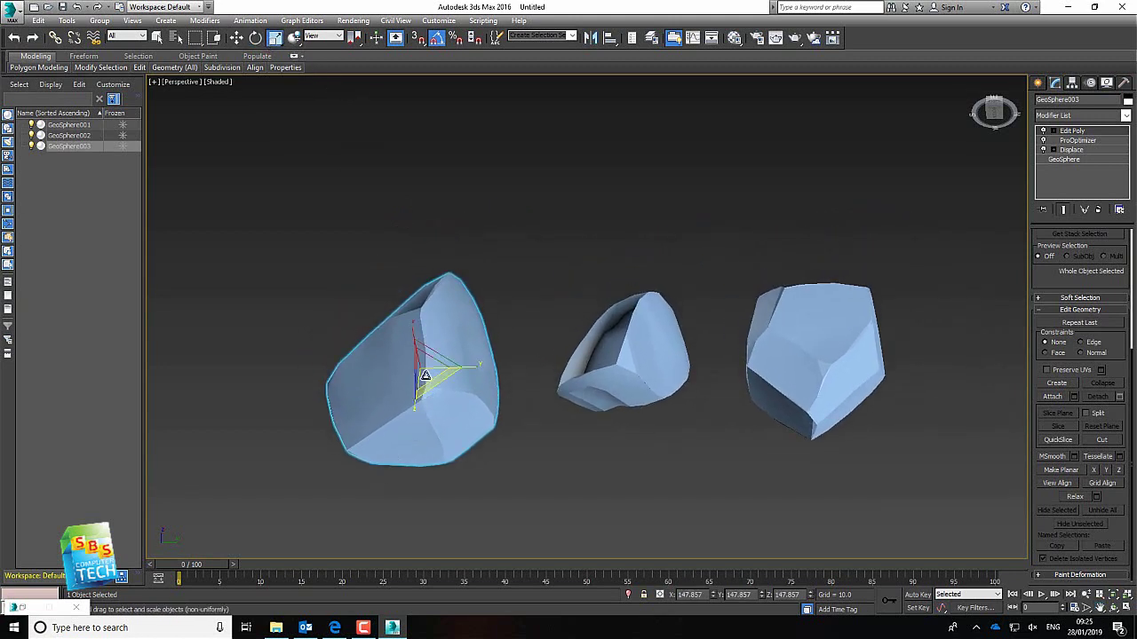
drag(426, 365, 426, 393)
click(575, 456)
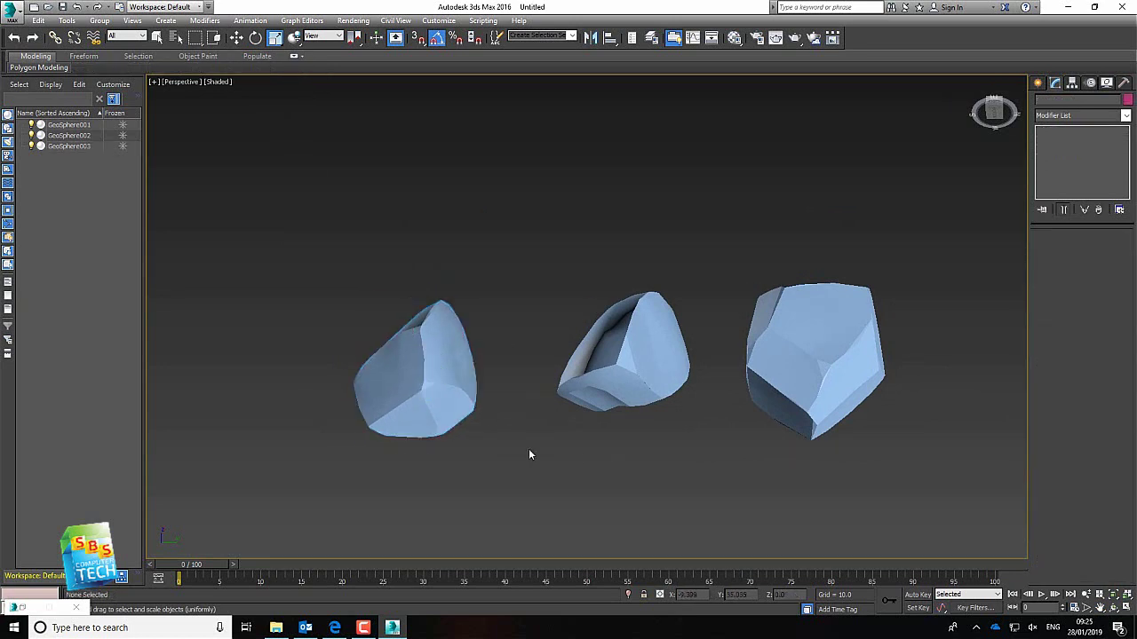
click(427, 364)
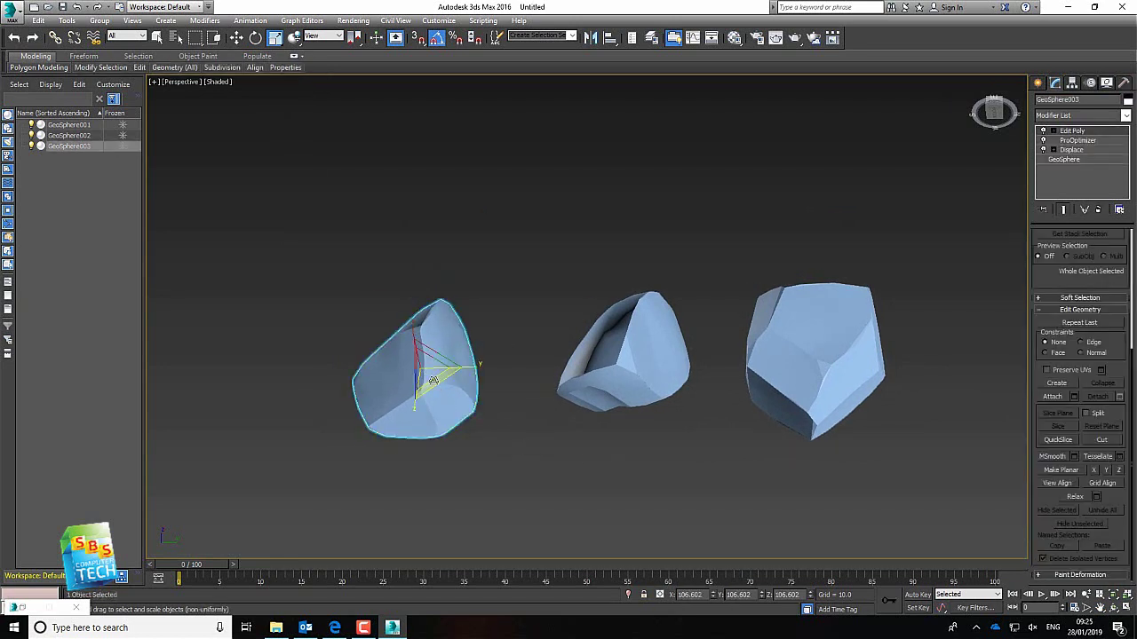
Step: Scale the middle rock up slightly in all directions, shift it a little toward the left rock, and deselect it
click(622, 360)
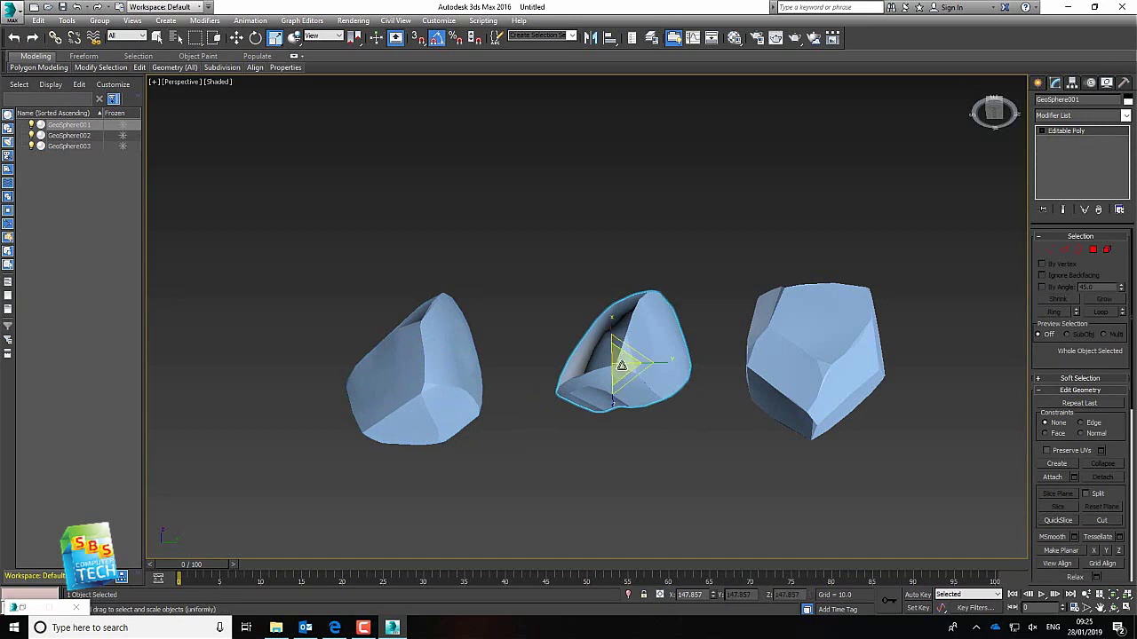
mouse_move(622, 361)
mouse_down()
mouse_move(622, 345)
mouse_move(611, 365)
mouse_up()
click(237, 37)
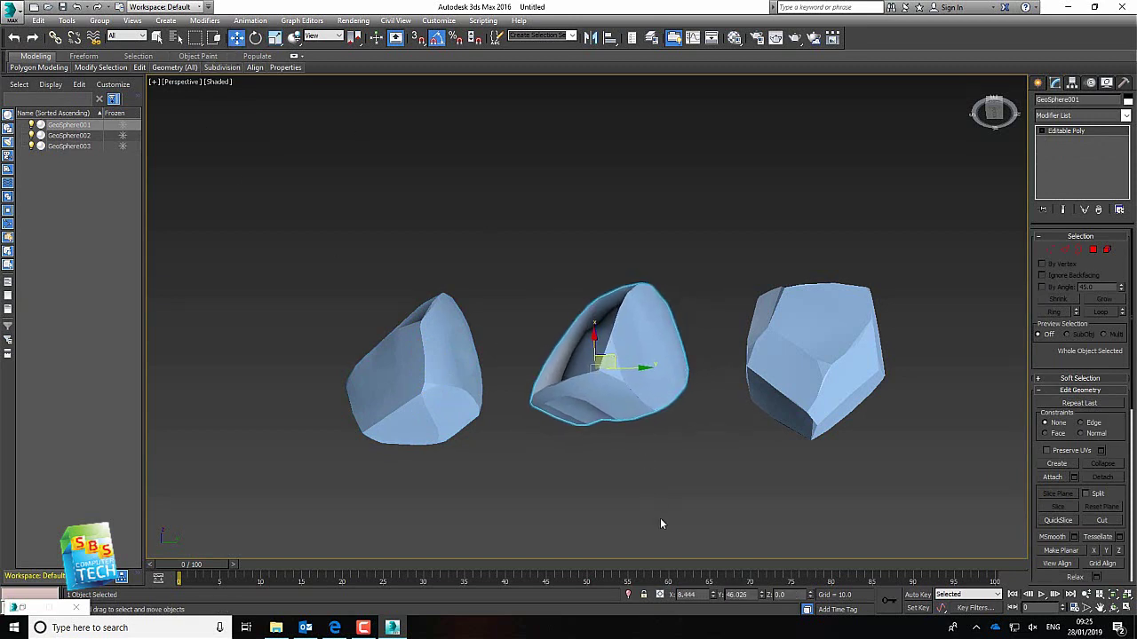
click(660, 521)
Step: Save the scene with the three rocks to the Desktop as a 3ds Max file named Stone
click(1113, 607)
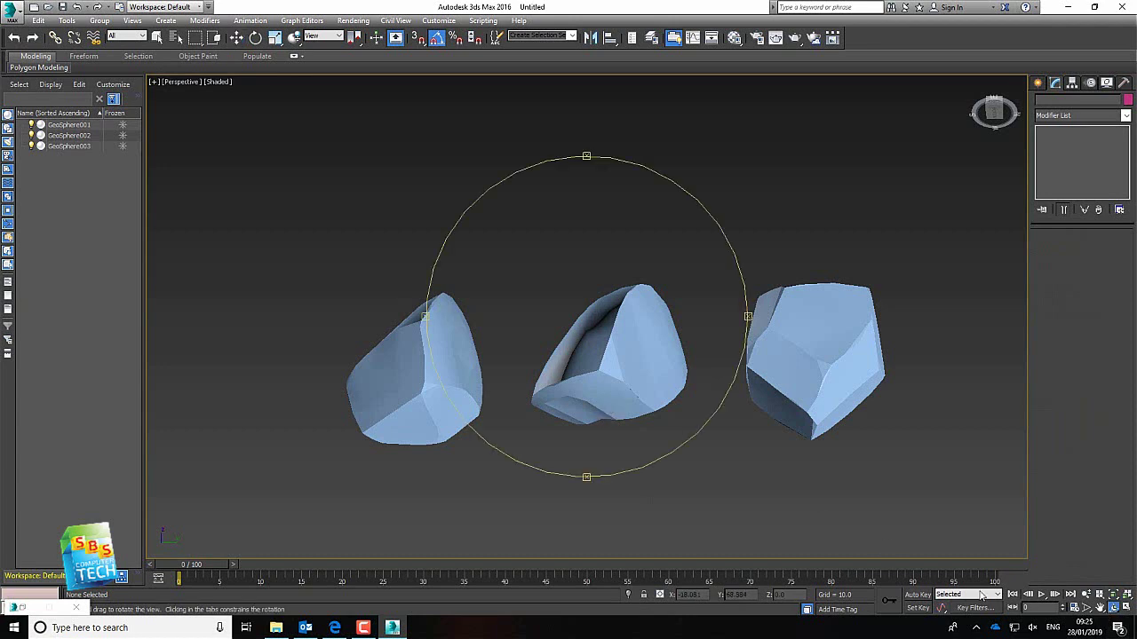
click(1100, 609)
scroll(630, 342, up, 5)
drag(637, 343, 660, 339)
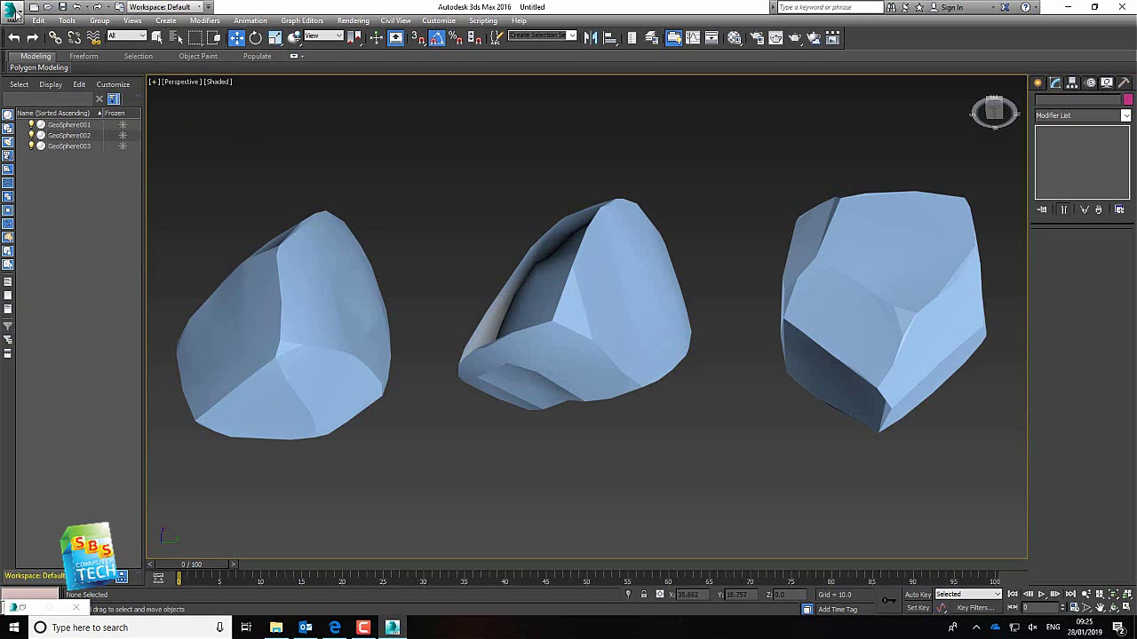
click(13, 11)
click(53, 148)
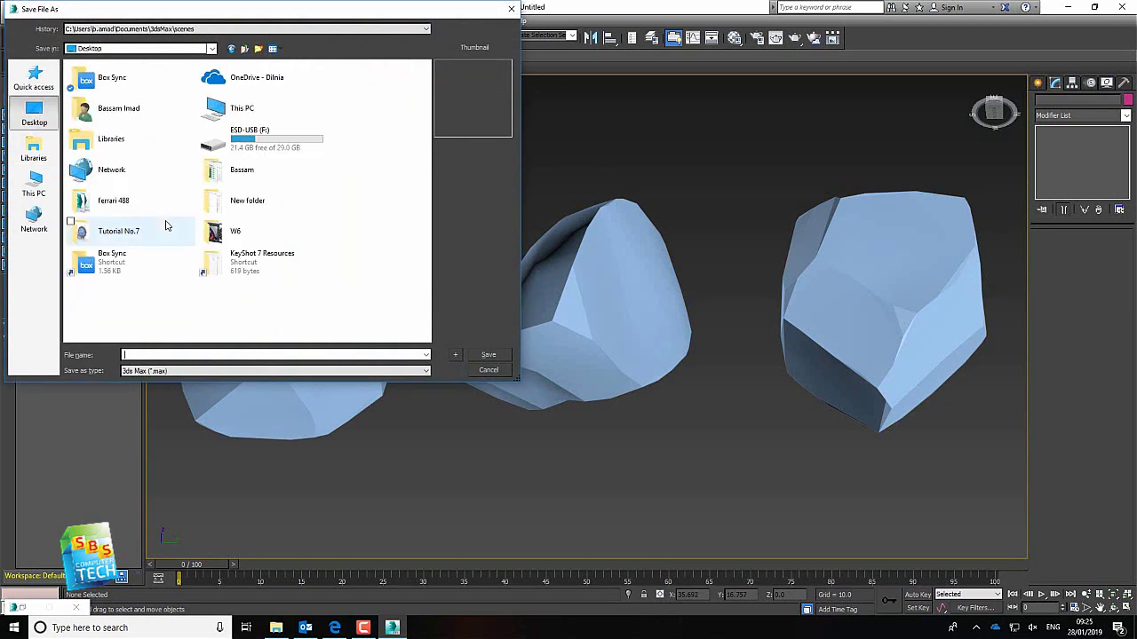
text(ston)
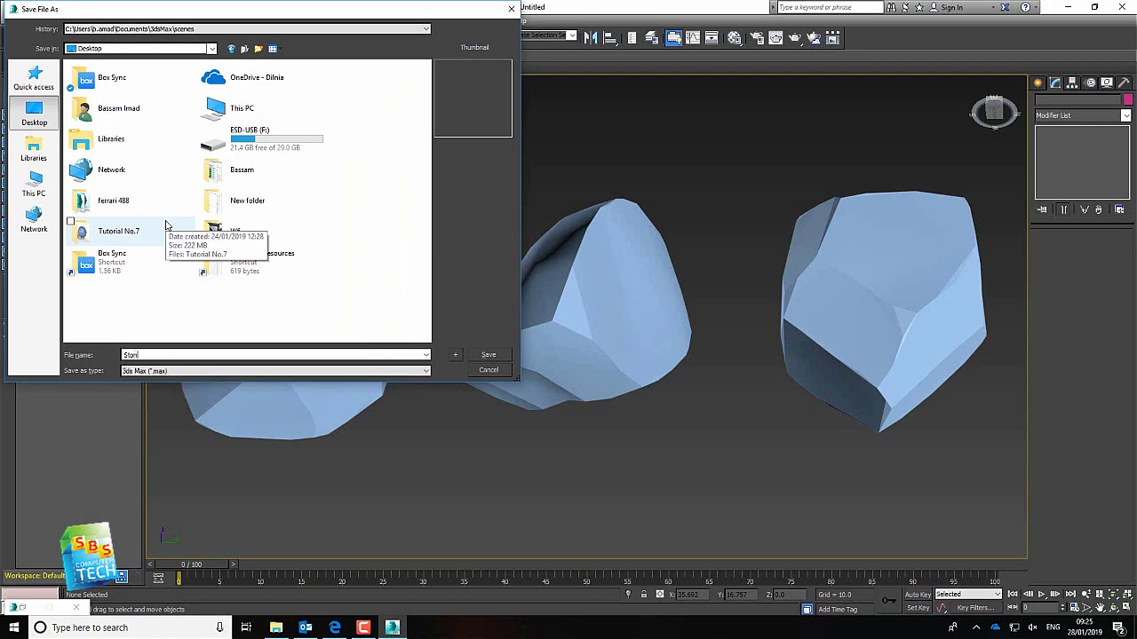
key(Return)
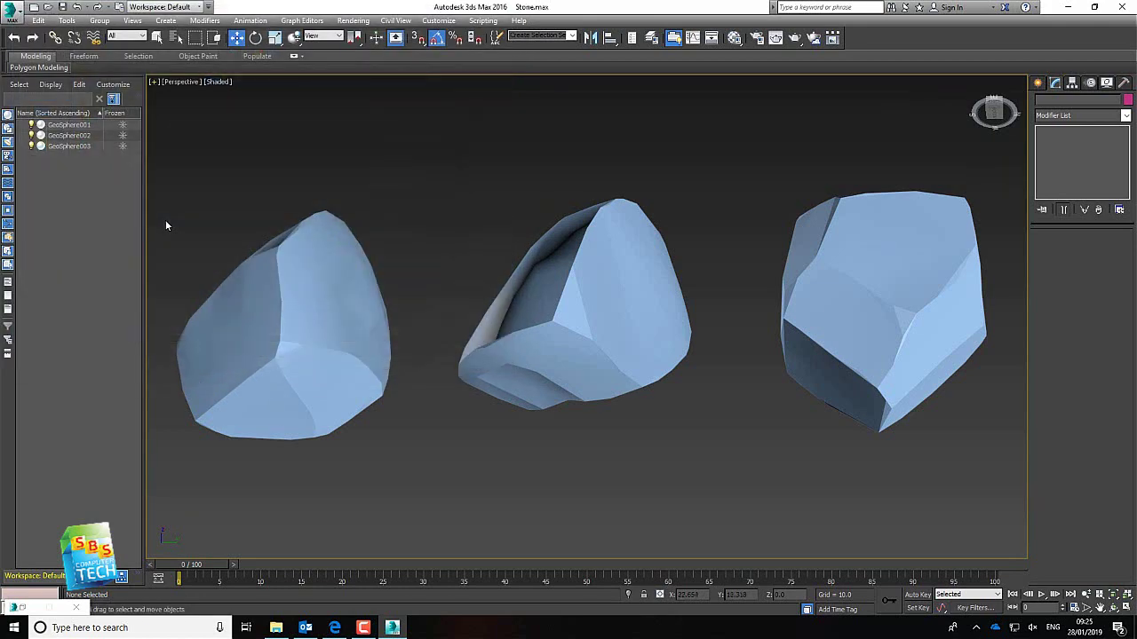